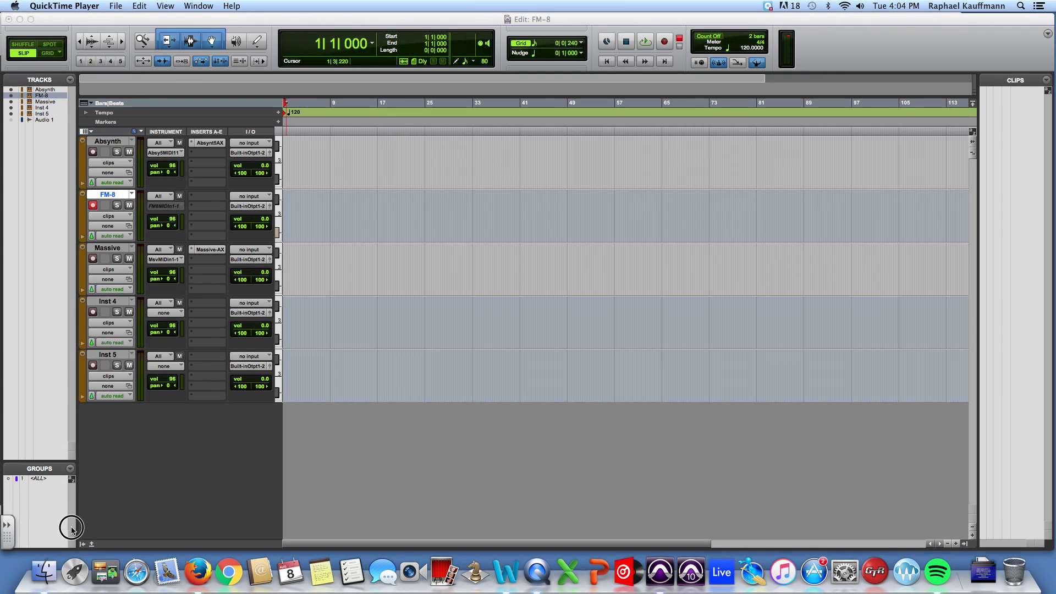
# Insert FM8-AAX (stereo) from the multichannel Instrument plug-ins on the FM-8 track
pyautogui.click(109, 22)
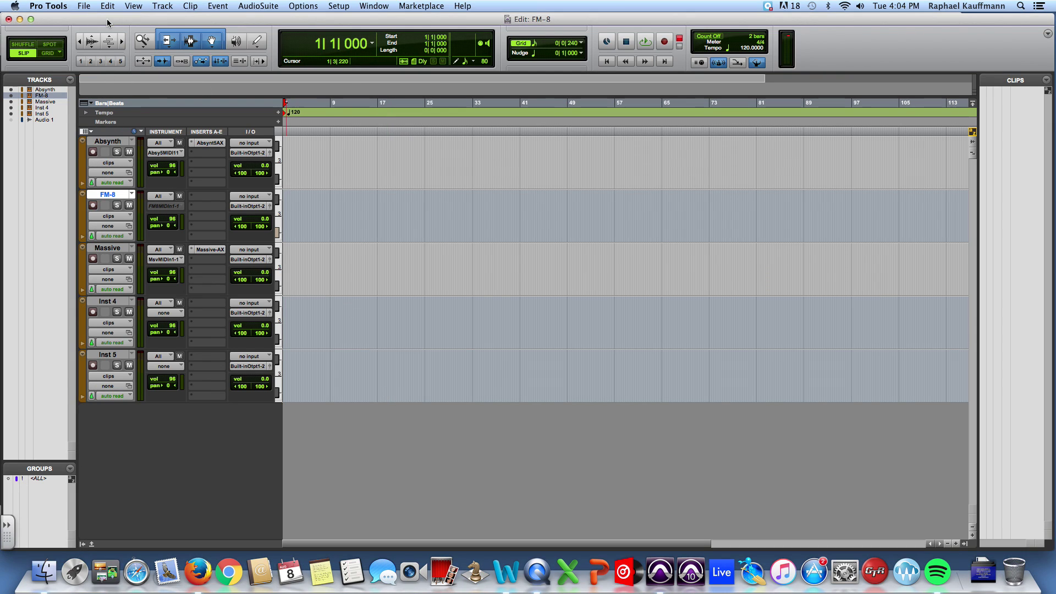
pyautogui.click(158, 36)
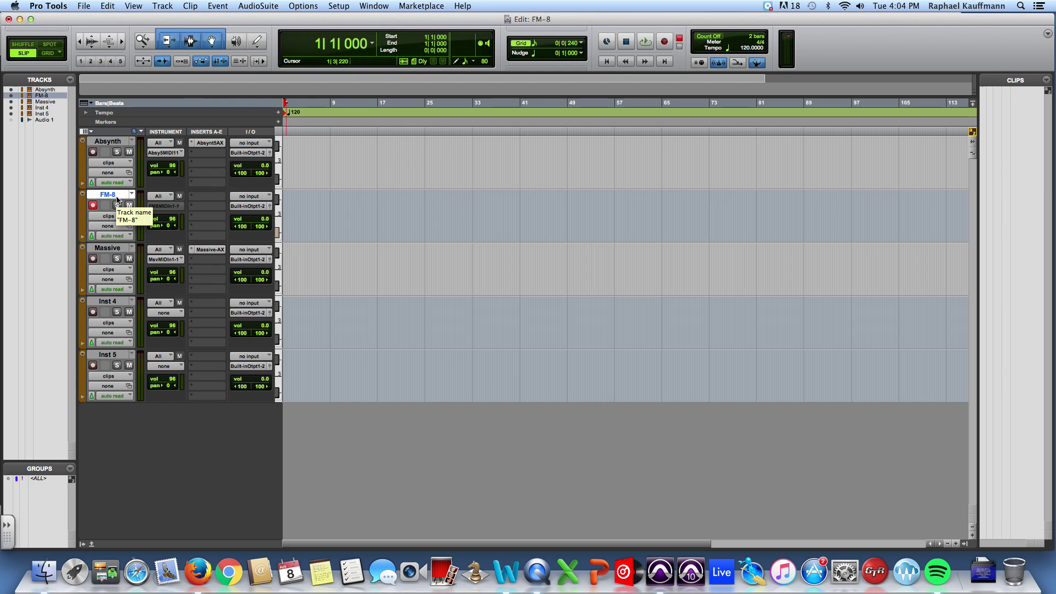
pyautogui.click(205, 196)
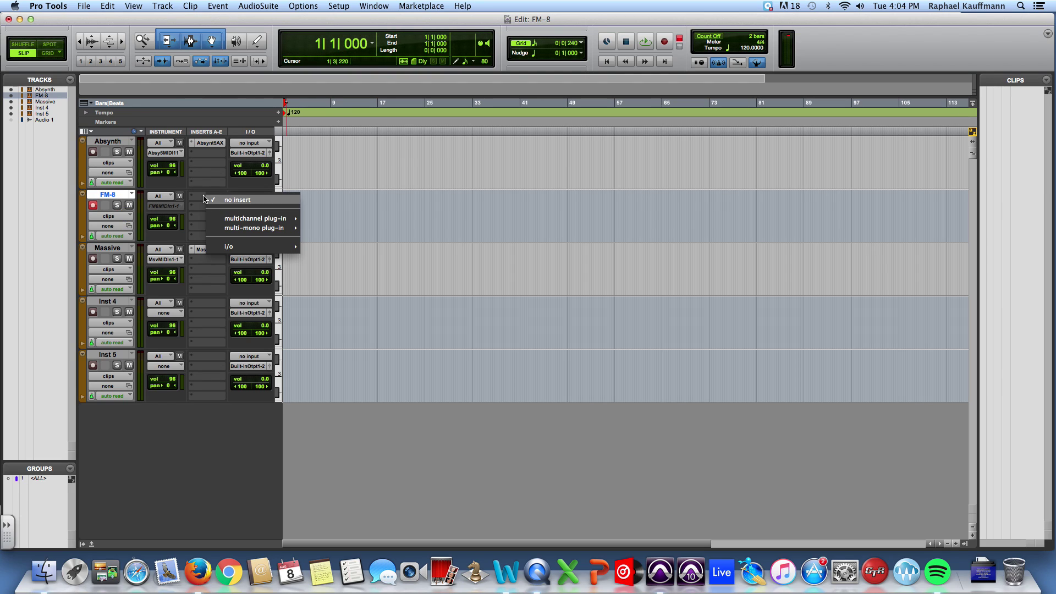
pyautogui.moveTo(230, 220)
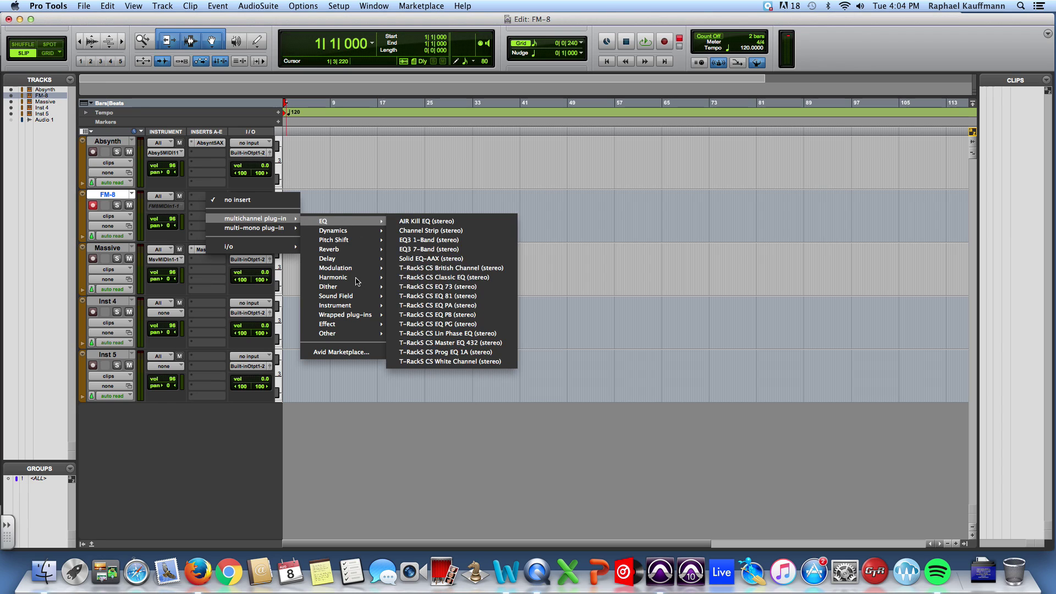
pyautogui.moveTo(345, 310)
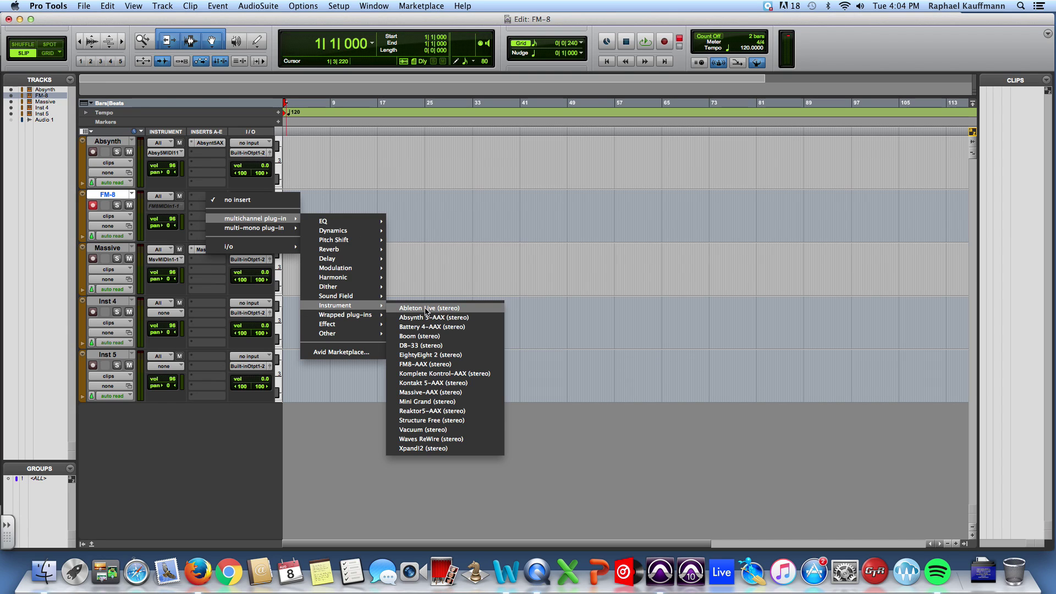
pyautogui.click(432, 363)
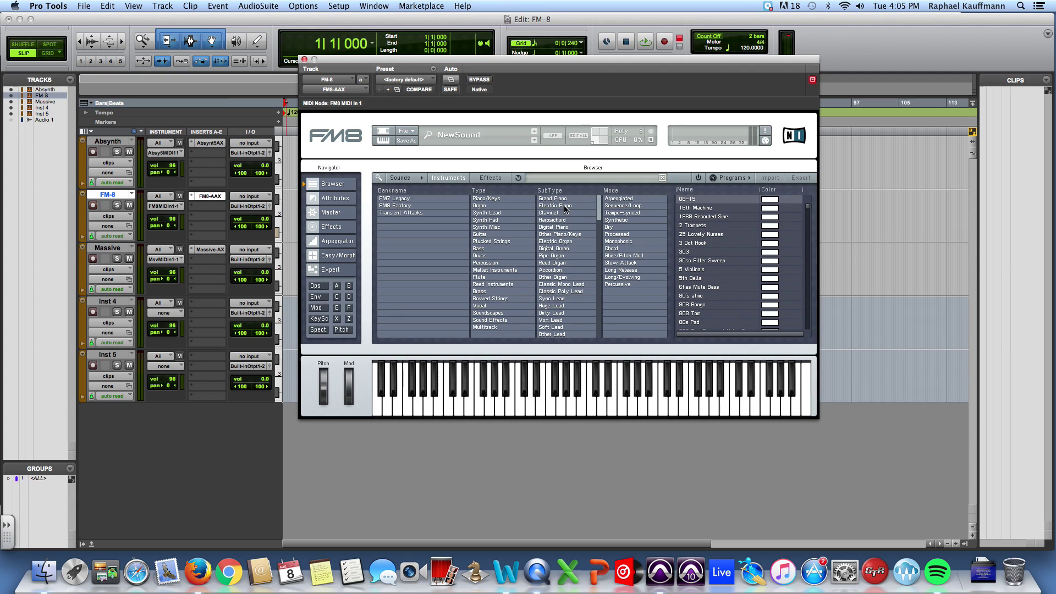
pyautogui.click(381, 131)
pyautogui.click(382, 131)
pyautogui.click(387, 132)
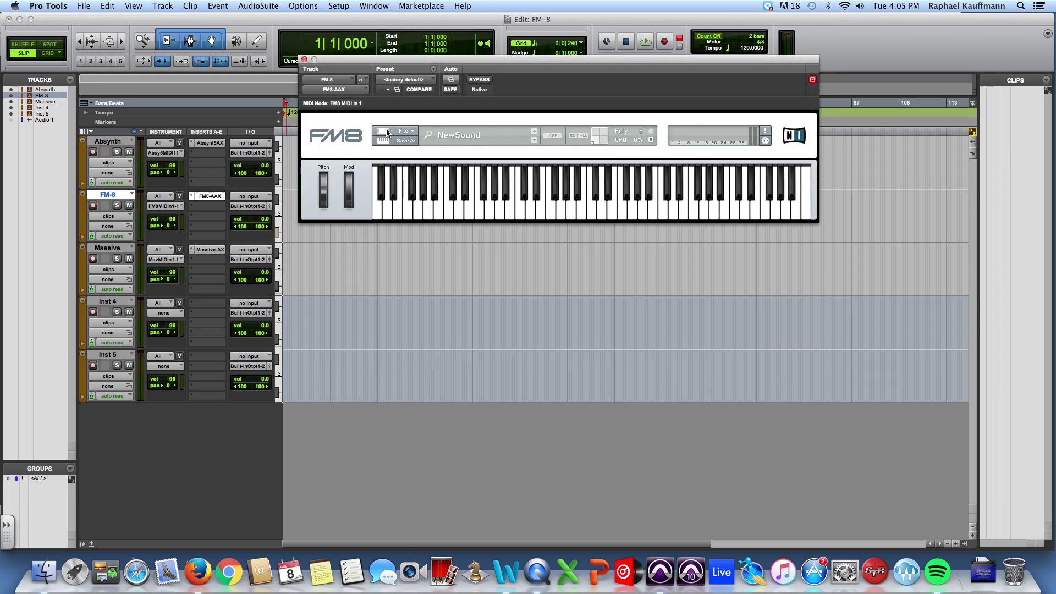
pyautogui.click(387, 132)
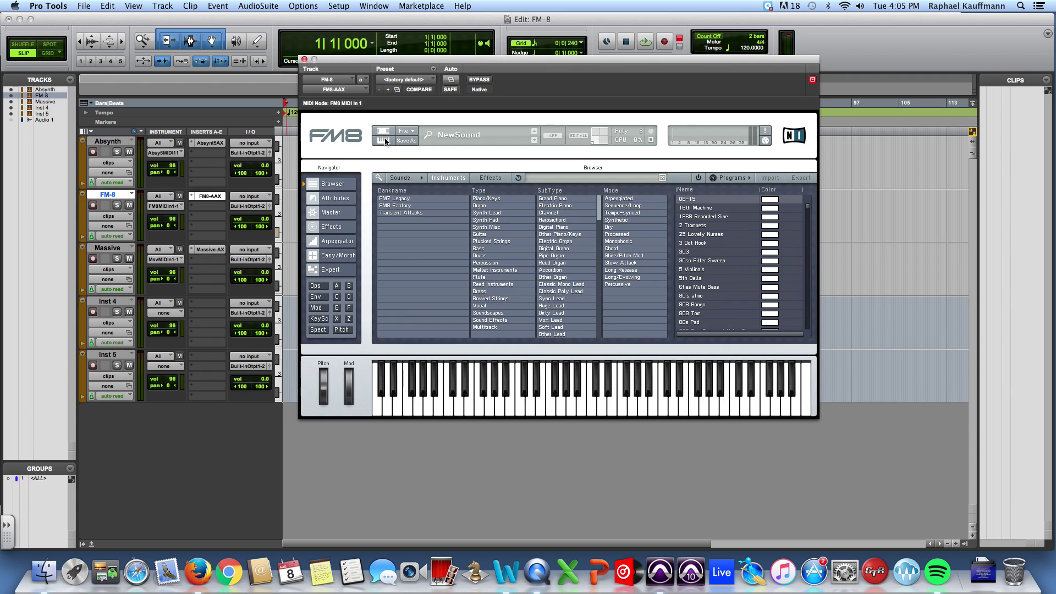
pyautogui.click(384, 140)
pyautogui.click(385, 140)
pyautogui.click(385, 141)
pyautogui.click(385, 140)
pyautogui.click(558, 388)
pyautogui.click(411, 131)
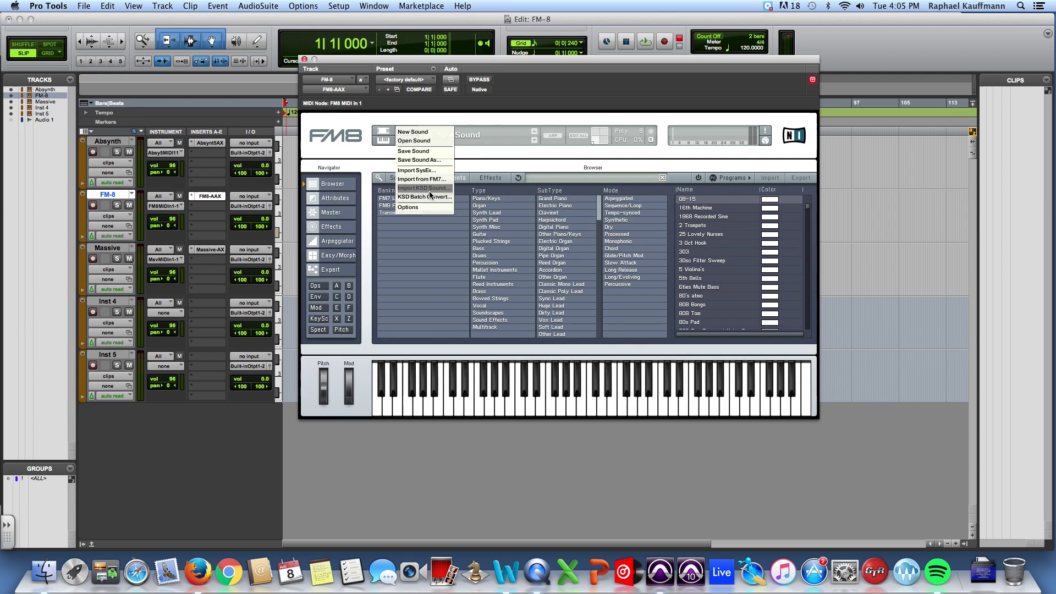
pyautogui.click(432, 242)
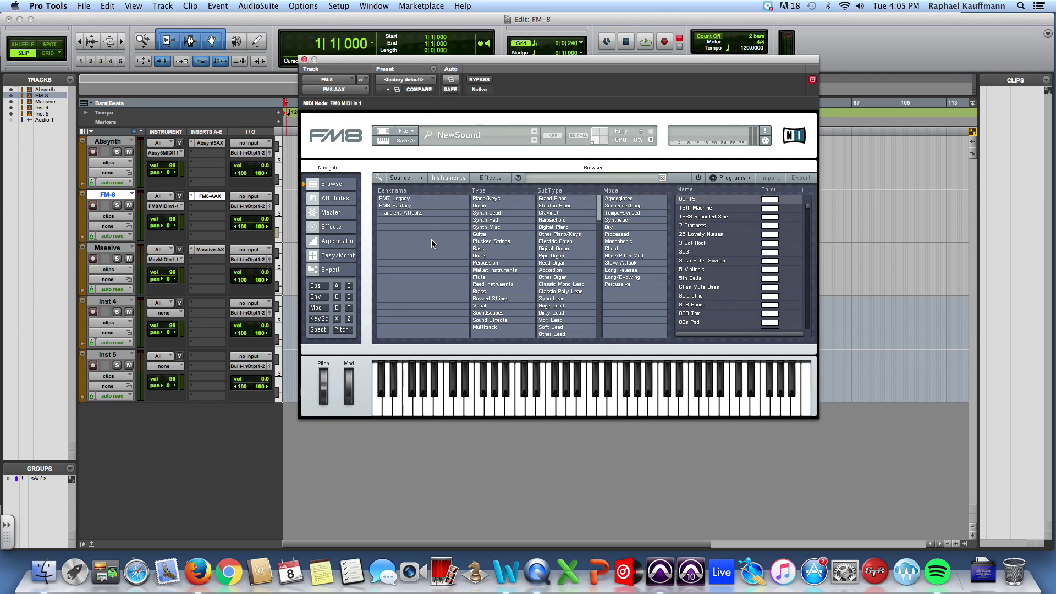
pyautogui.click(410, 139)
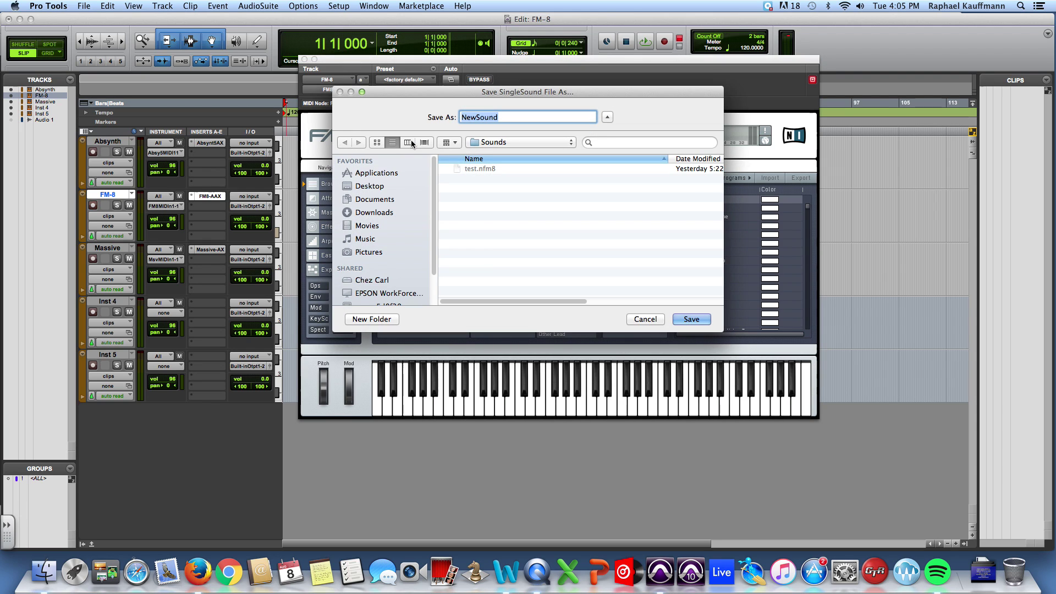
pyautogui.click(645, 319)
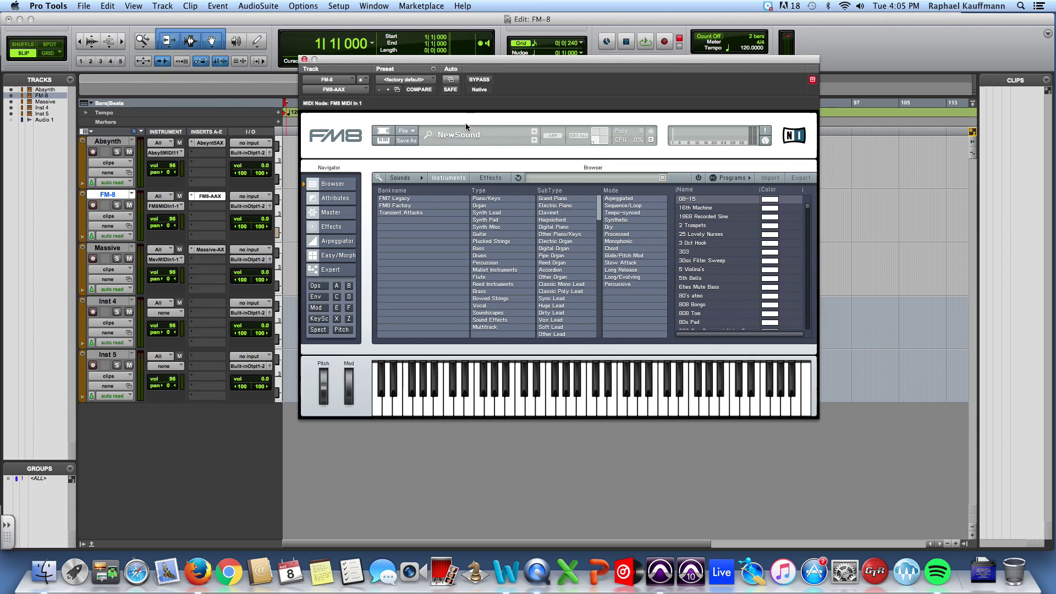
pyautogui.click(445, 134)
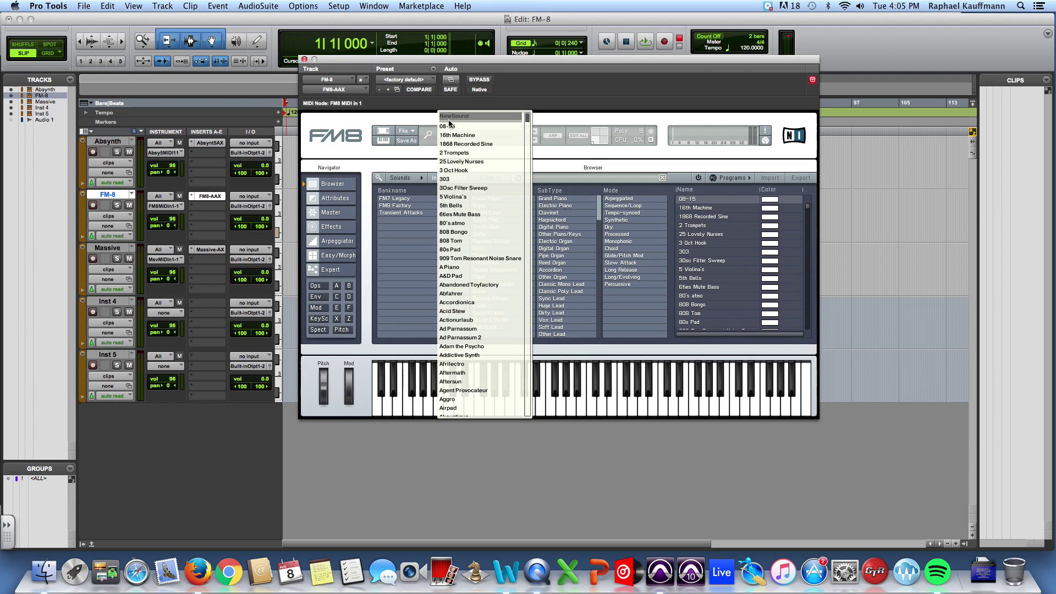
pyautogui.scroll(-9, 476, 245)
pyautogui.scroll(-20, 476, 244)
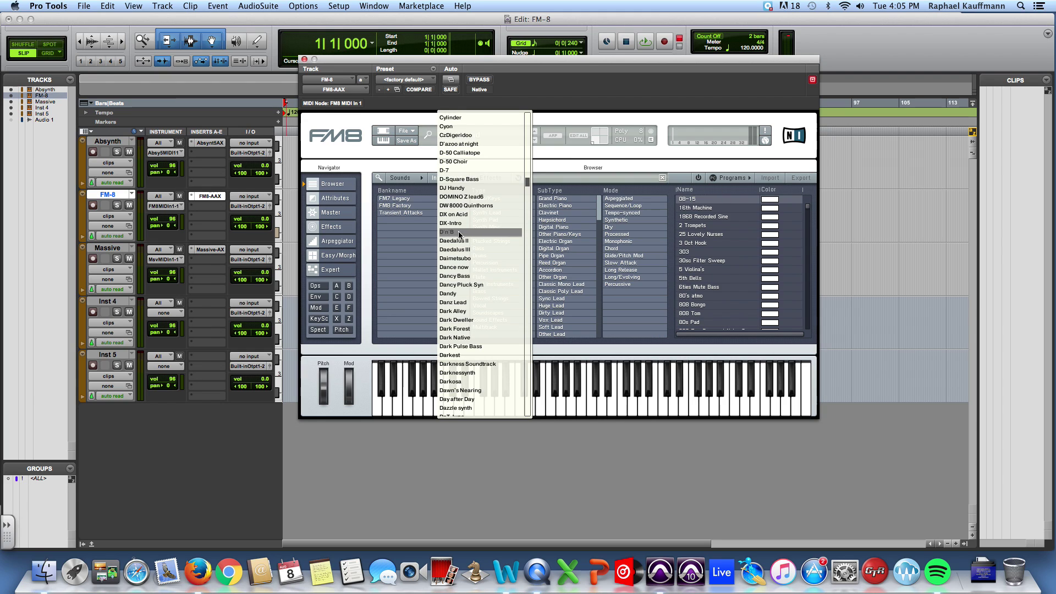
pyautogui.scroll(7, 453, 136)
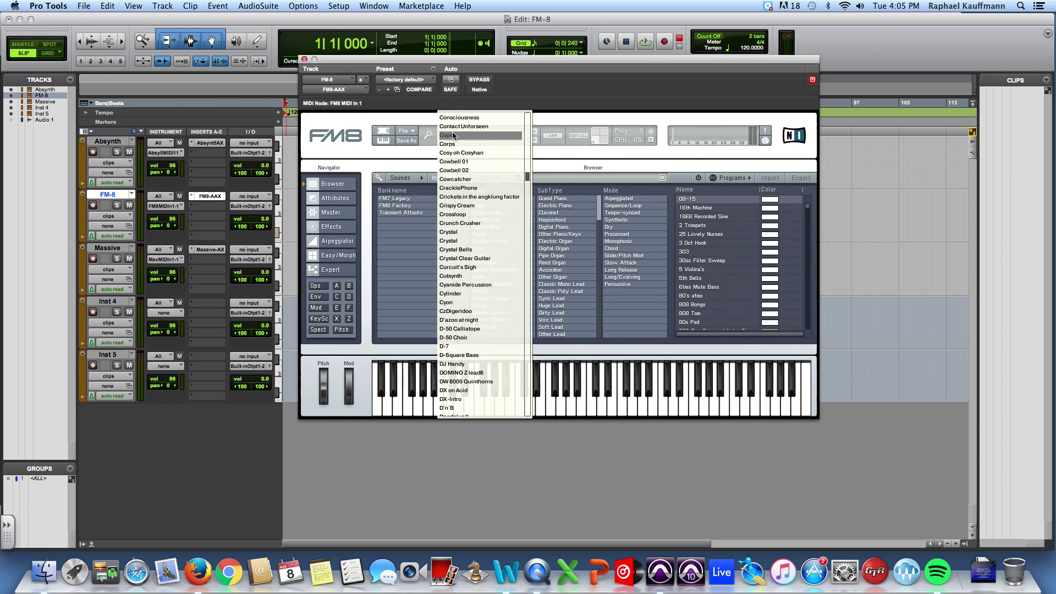
pyautogui.scroll(5, 452, 135)
pyautogui.click(516, 134)
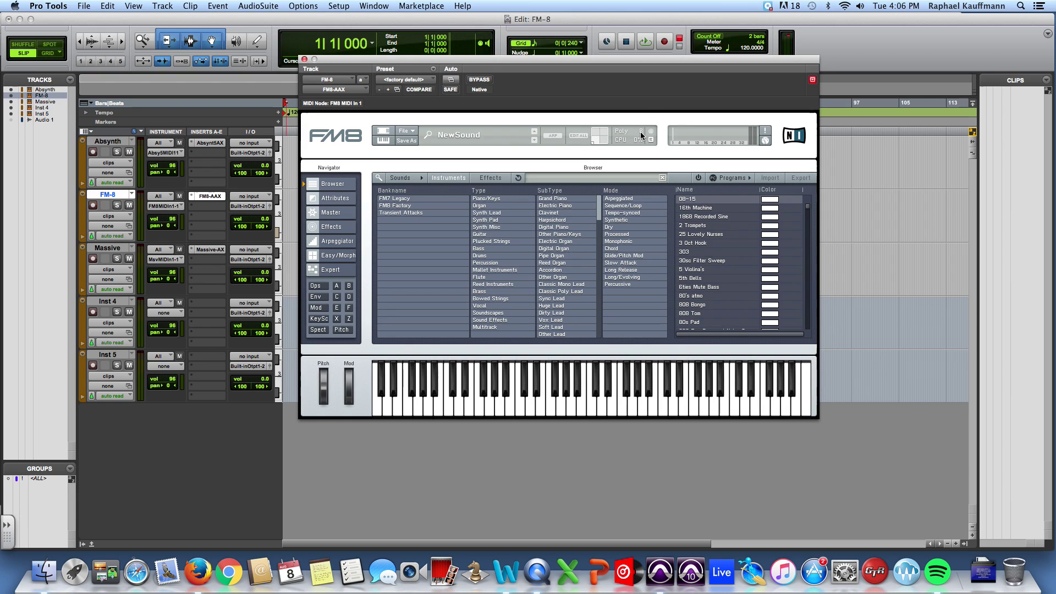
# Raise FM8's Poly value from 8 to 16 voices
pyautogui.moveTo(640, 134)
pyautogui.mouseDown()
pyautogui.moveTo(639, 68)
pyautogui.moveTo(638, 136)
pyautogui.mouseUp()
# Load the 1868 Recorded Sine preset, then reset FM8 with File > New Sound
pyautogui.click(699, 218)
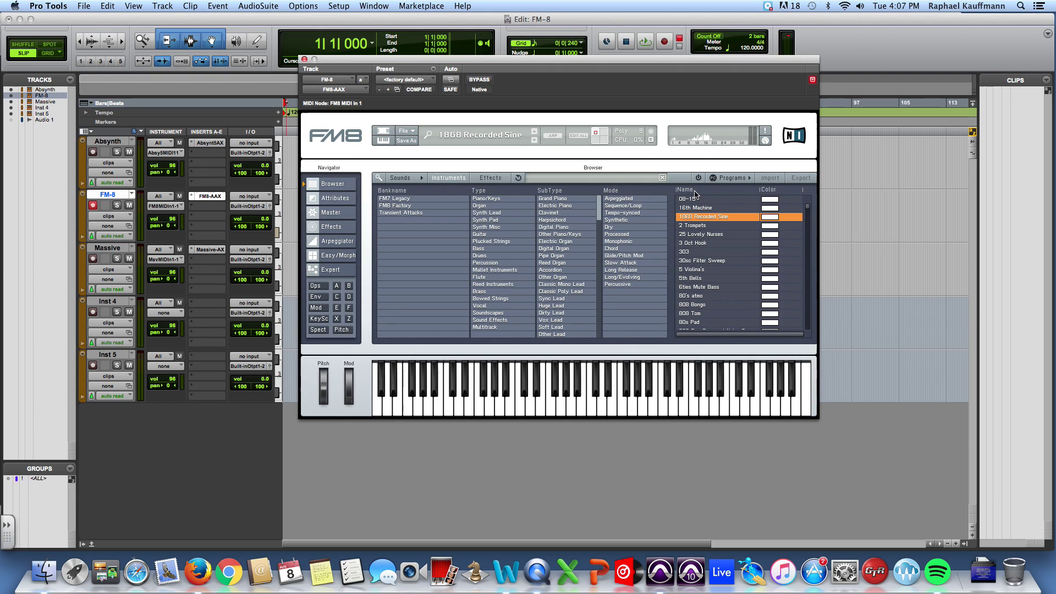
pyautogui.click(408, 130)
pyautogui.click(414, 132)
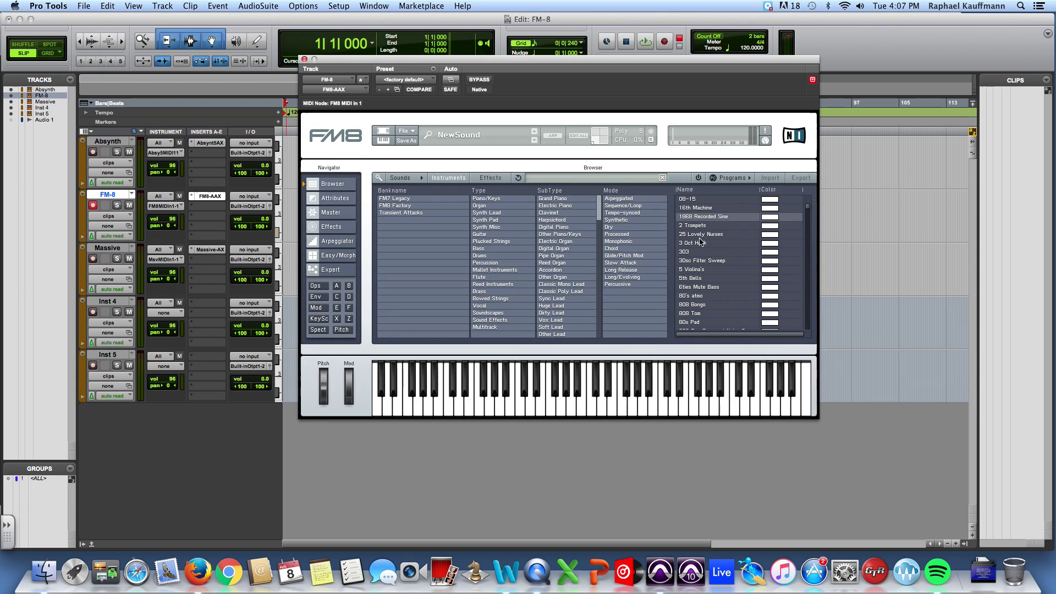
# Step down to audition 25 Lovely Nurses, then reset to New Sound again
pyautogui.press('Down')
pyautogui.press('Down')
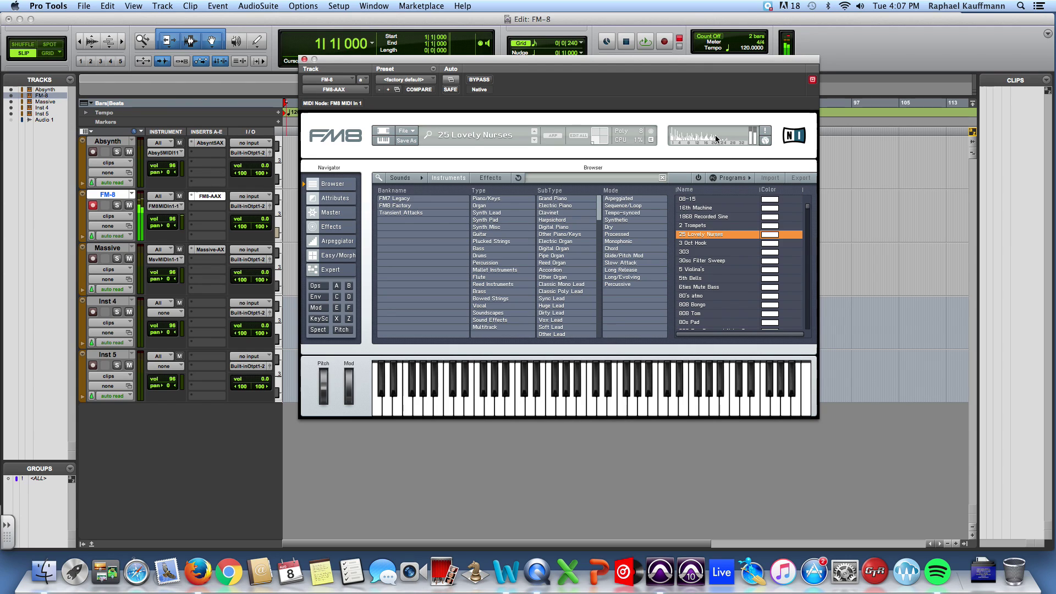
pyautogui.click(412, 134)
pyautogui.click(416, 133)
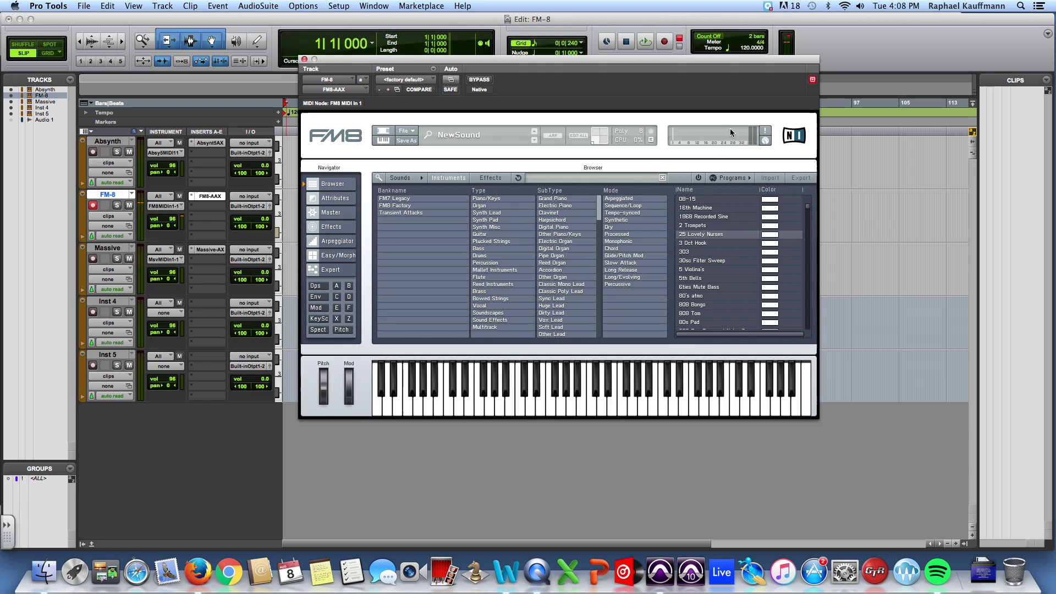
# Open FM8's Master page and drag the Output Volume fader upward
pyautogui.click(764, 131)
pyautogui.click(765, 134)
pyautogui.click(330, 213)
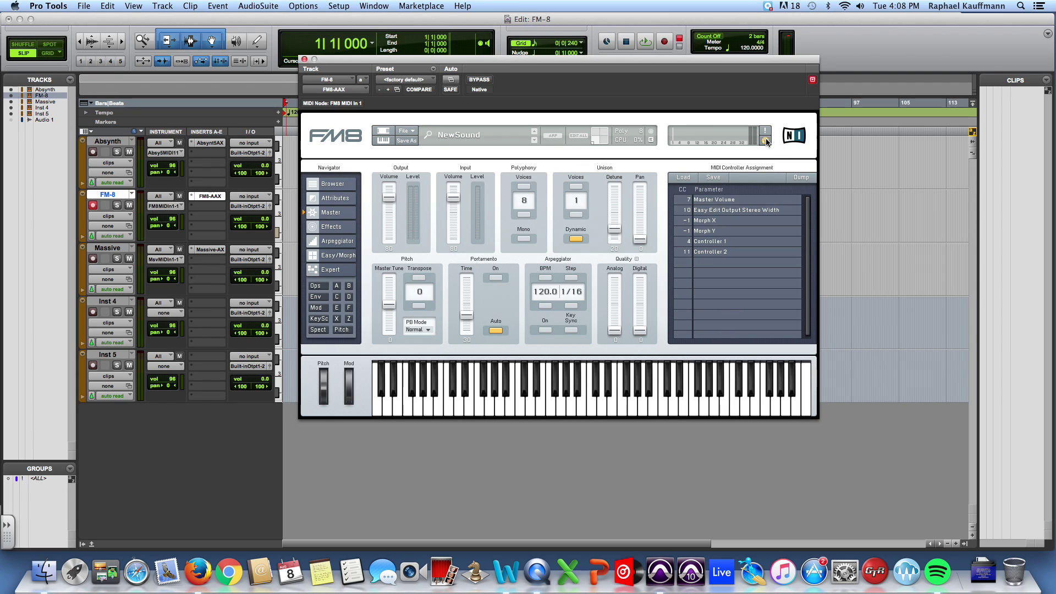
pyautogui.click(389, 200)
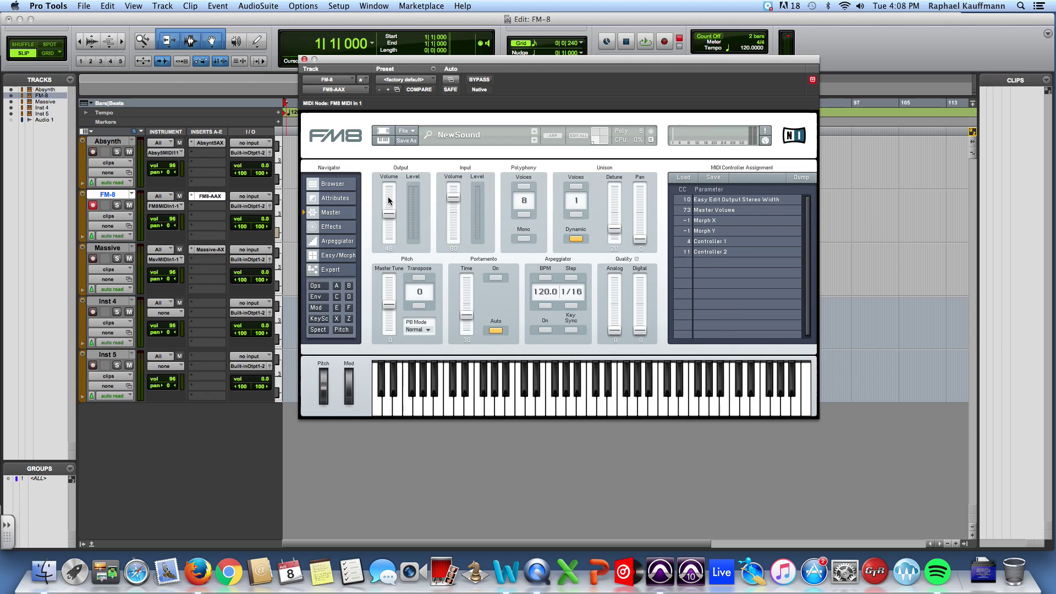
pyautogui.moveTo(389, 213); pyautogui.dragTo(389, 200)
# Return to FM8's sound browser, collapsing and re-expanding the plug-in view
pyautogui.click(330, 185)
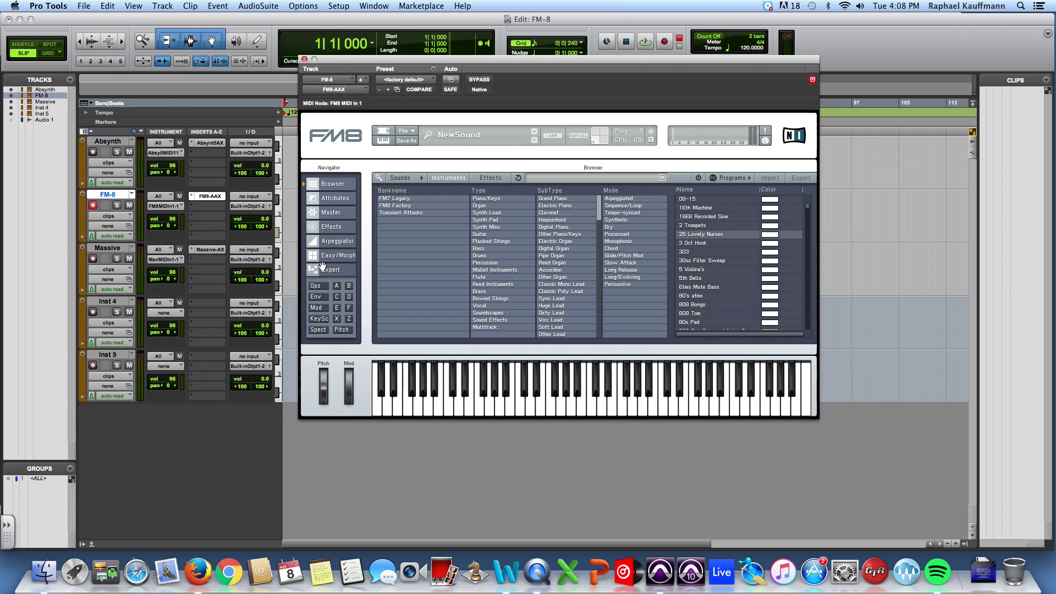
pyautogui.click(382, 133)
pyautogui.click(383, 133)
# Try the Organ, Reed Organ, Processed and Piano/Keys browser filters, then clear them
pyautogui.click(487, 205)
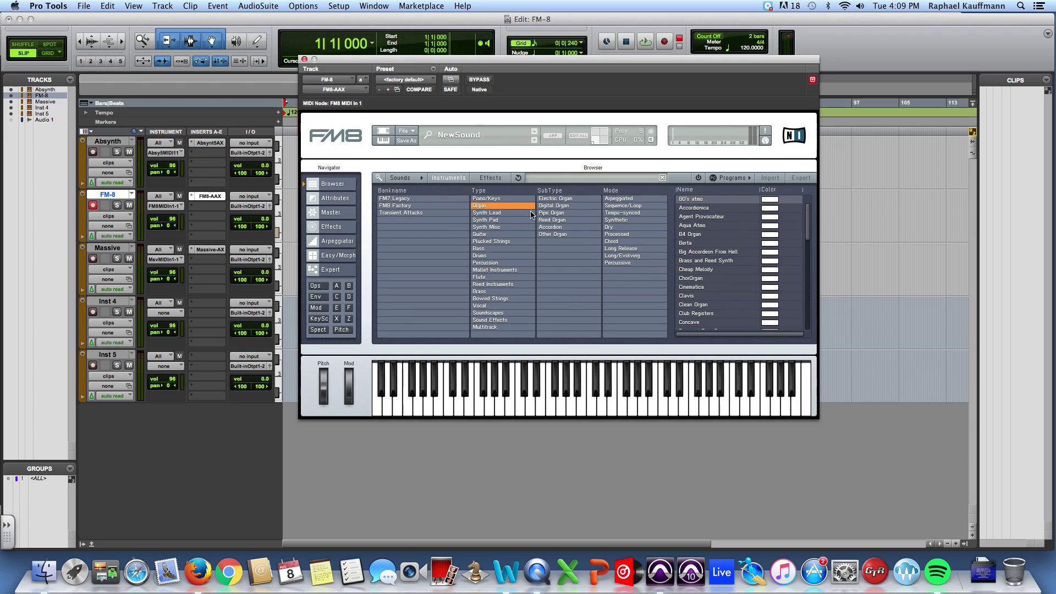
pyautogui.click(551, 220)
pyautogui.click(616, 206)
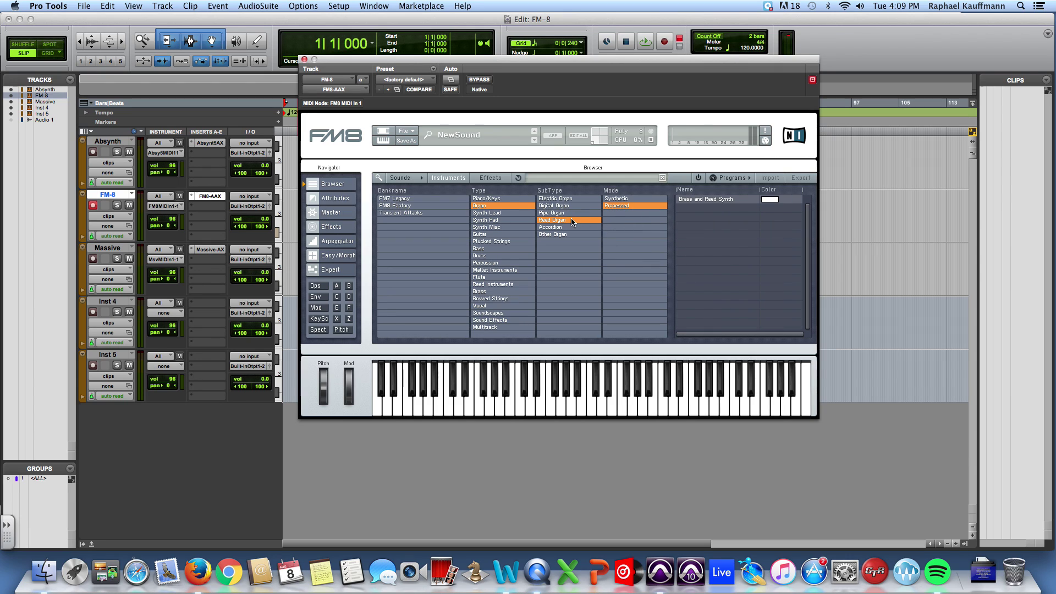
pyautogui.click(605, 206)
pyautogui.click(551, 220)
pyautogui.click(500, 199)
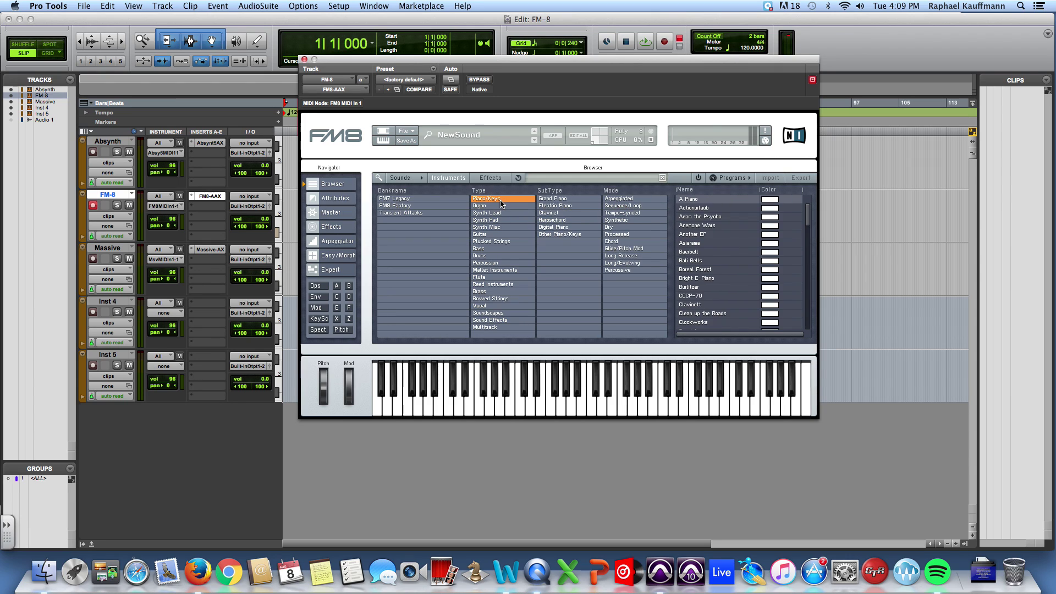
pyautogui.click(499, 207)
pyautogui.click(497, 199)
pyautogui.click(492, 200)
pyautogui.moveTo(807, 206)
pyautogui.mouseDown()
pyautogui.moveTo(807, 294)
pyautogui.moveTo(806, 206)
pyautogui.mouseUp()
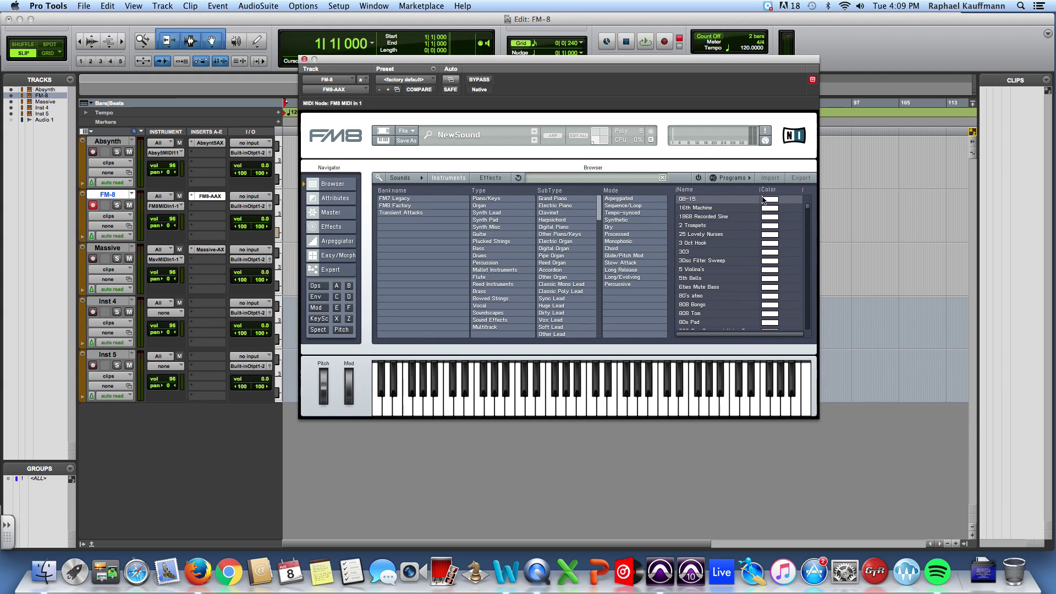
# Load A Piano, then CCCP-70 under Piano/Keys > Grand Piano, and clear those filters
pyautogui.click(492, 201)
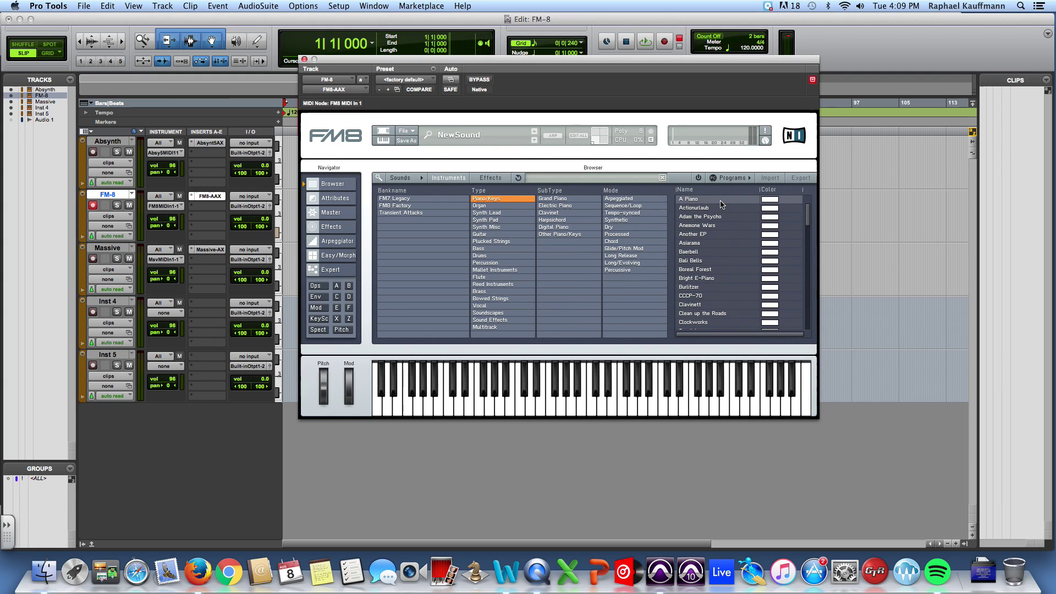
pyautogui.click(694, 201)
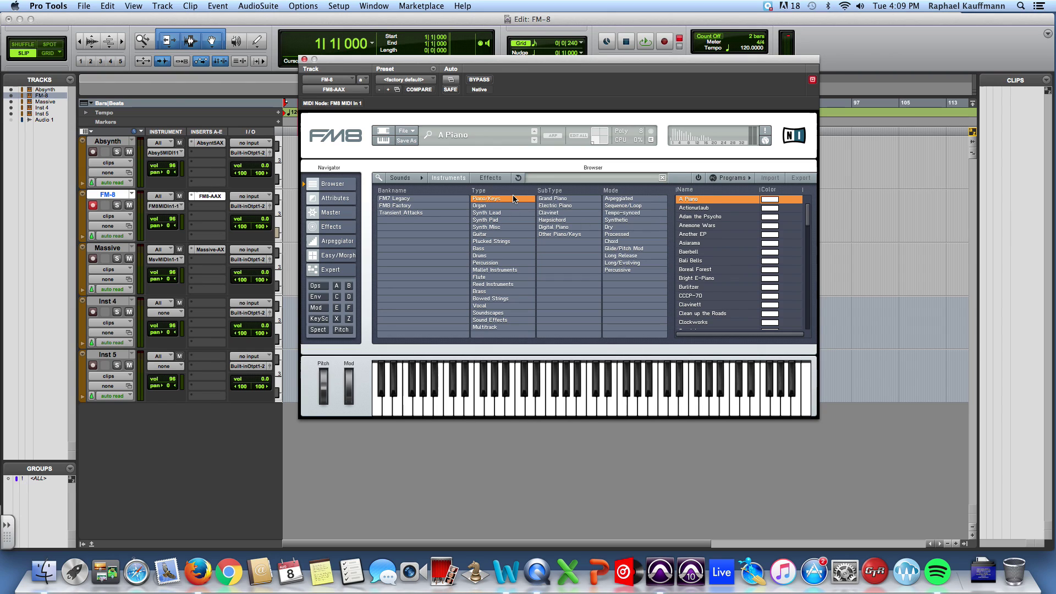
pyautogui.click(556, 199)
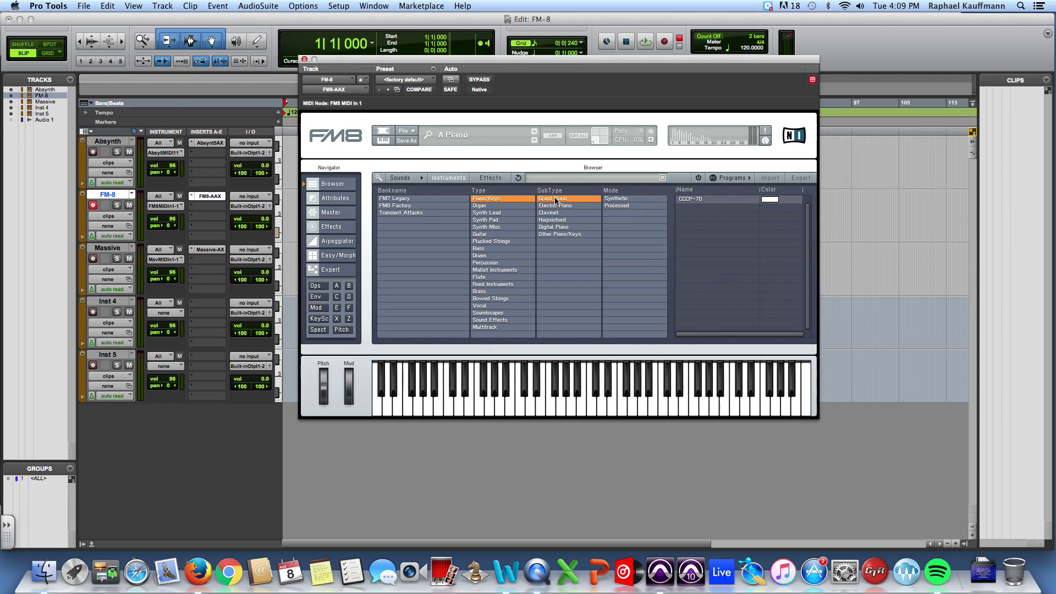
pyautogui.click(701, 200)
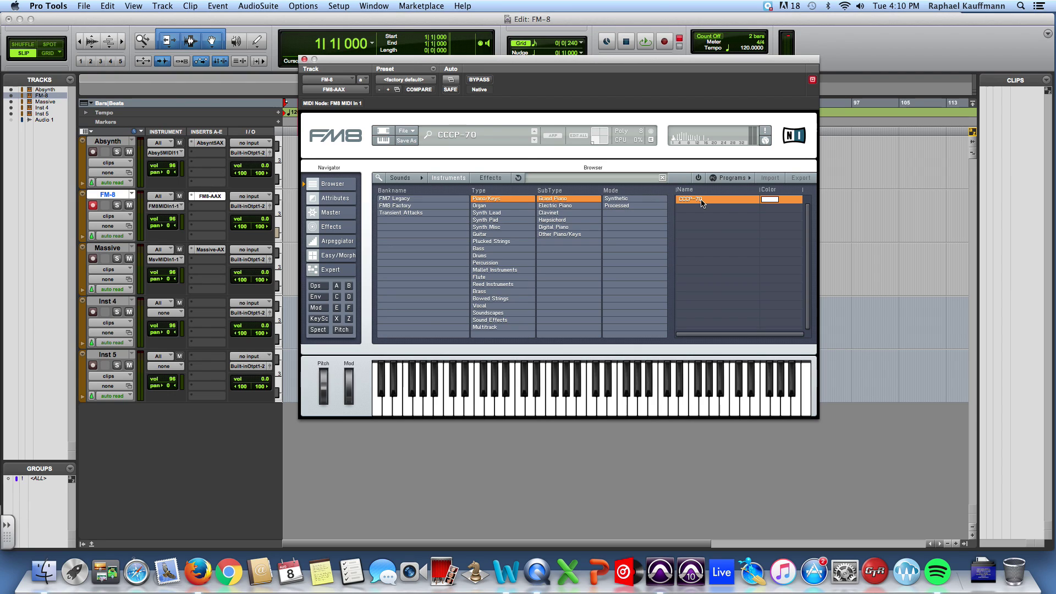
pyautogui.click(578, 201)
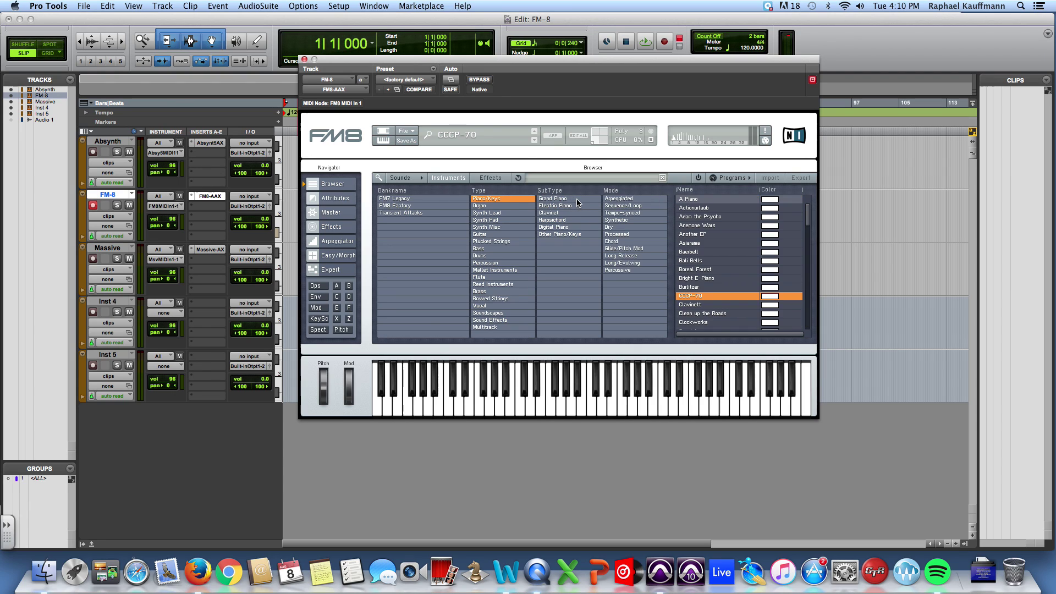
pyautogui.click(499, 200)
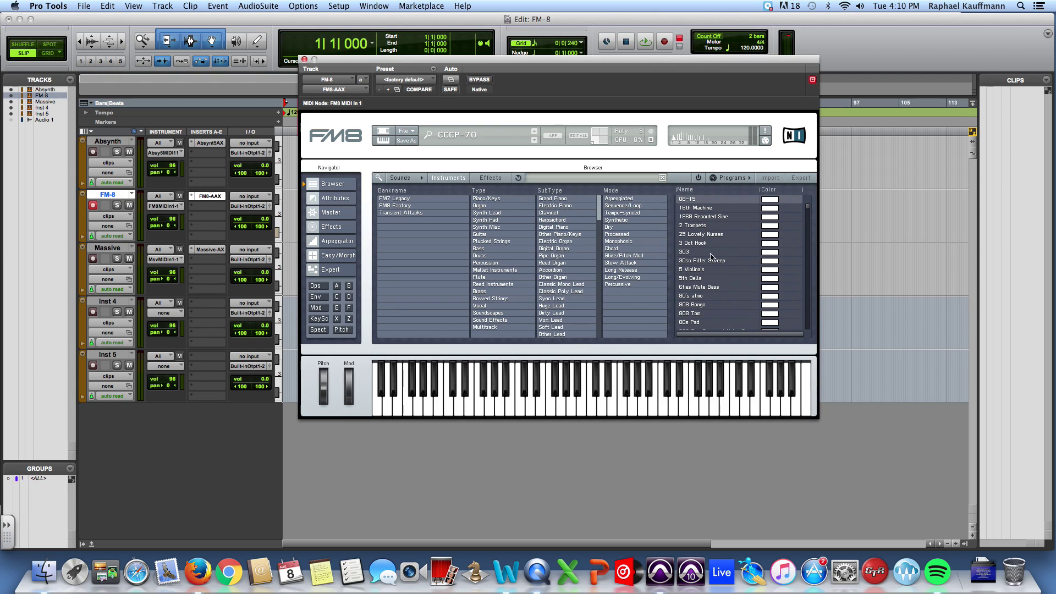
# Load Metal seq1 via Percussion > Long Release, then clear both filters
pyautogui.click(486, 263)
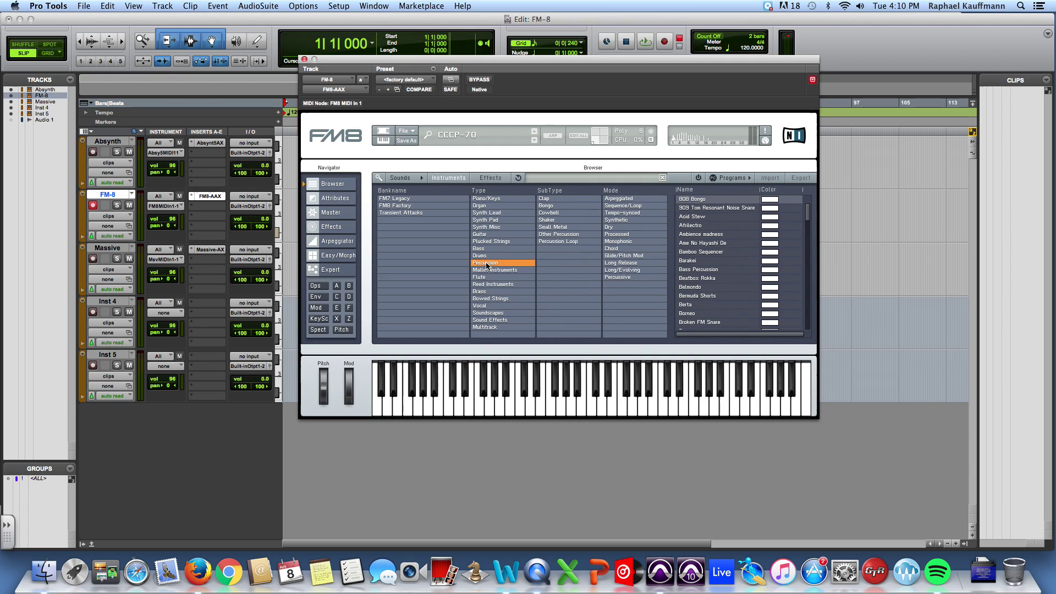
pyautogui.click(623, 263)
pyautogui.click(685, 244)
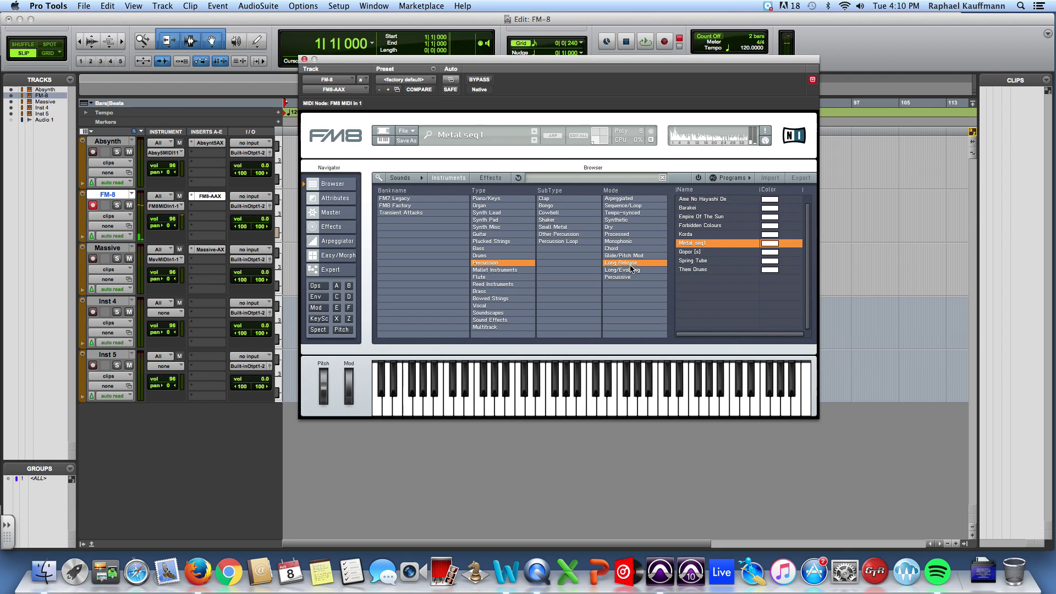
pyautogui.click(630, 264)
pyautogui.click(514, 264)
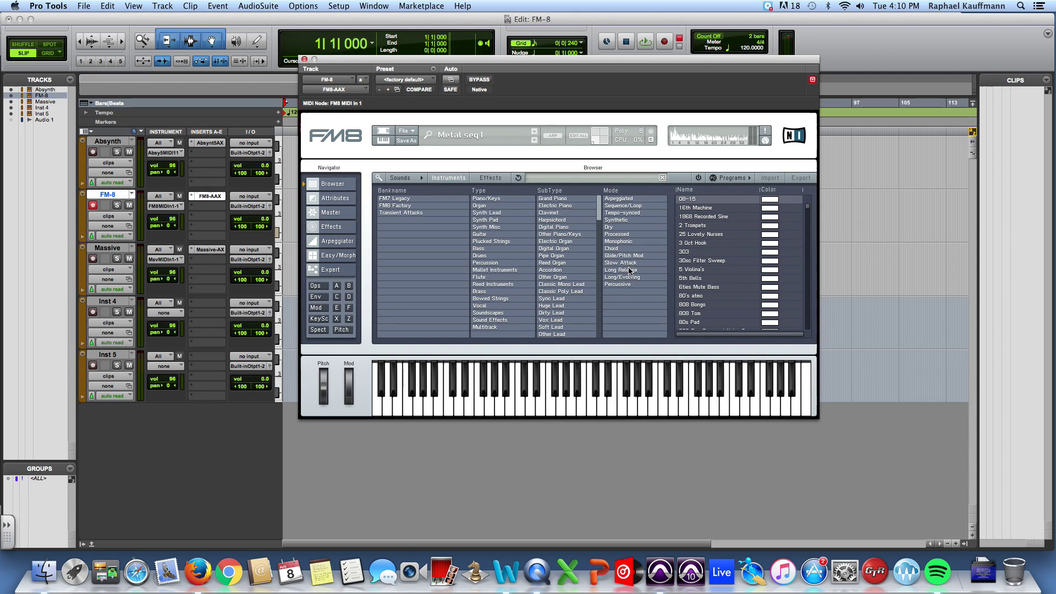
# Show the Attributes page listing Metal seq1's categories, modes and meta information
pyautogui.click(332, 203)
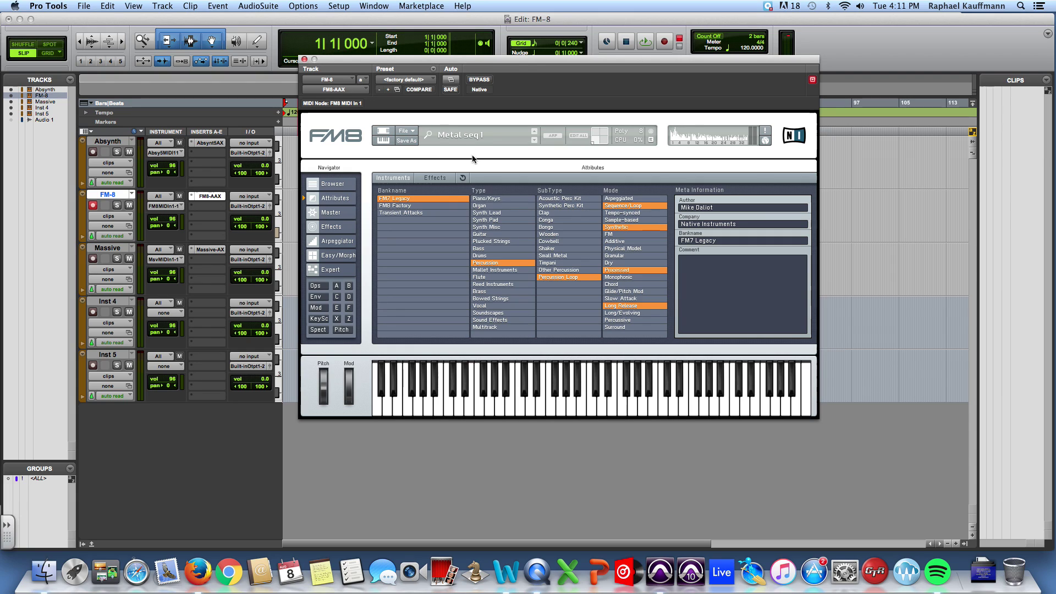
# On the Master page, max the Output Volume and nudge the voice count up three, down four
pyautogui.click(340, 215)
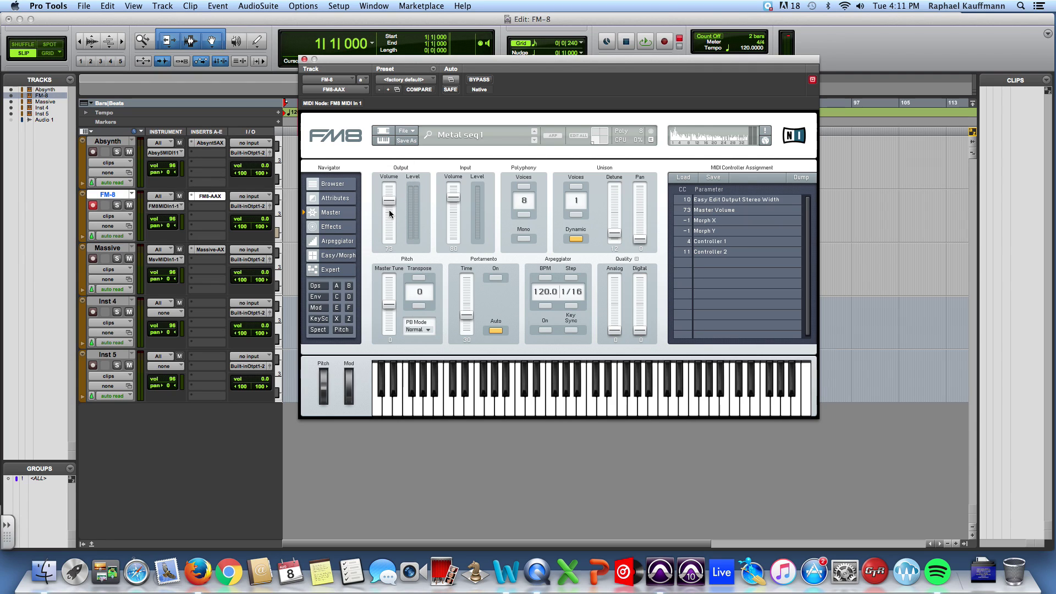
pyautogui.moveTo(389, 213)
pyautogui.mouseDown()
pyautogui.moveTo(392, 172)
pyautogui.moveTo(367, 263)
pyautogui.moveTo(381, 203)
pyautogui.mouseUp()
pyautogui.click(527, 186)
pyautogui.click(527, 186)
pyautogui.click(527, 185)
pyautogui.click(527, 186)
pyautogui.click(527, 186)
pyautogui.click(527, 186)
pyautogui.click(526, 215)
pyautogui.click(526, 215)
pyautogui.click(526, 215)
pyautogui.click(526, 215)
pyautogui.click(527, 215)
pyautogui.click(526, 215)
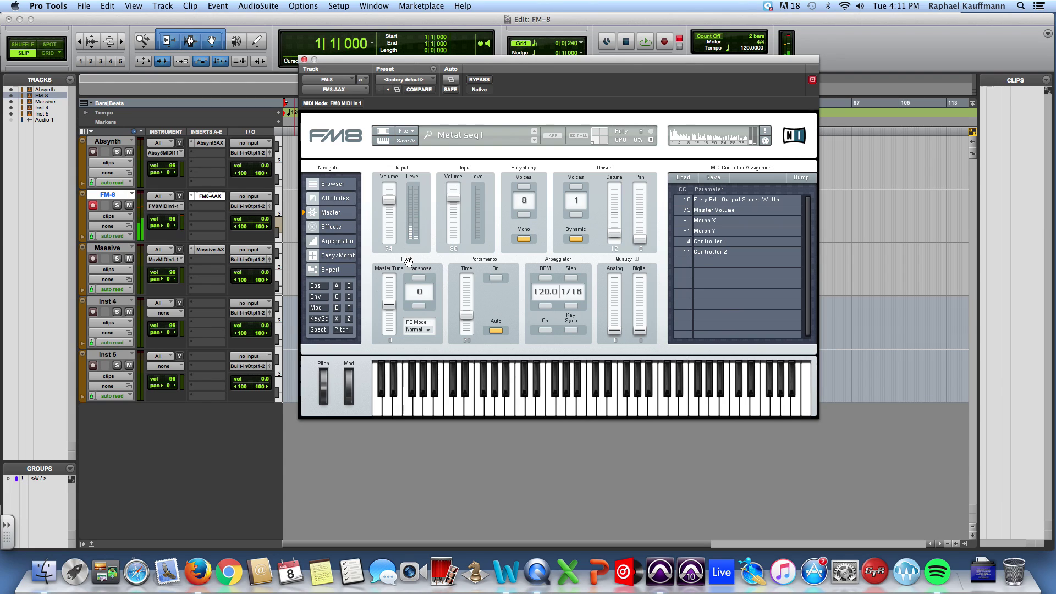
# Load Metalla, toggle Mono on and off, and raise Unison Detune to 100
pyautogui.click(534, 139)
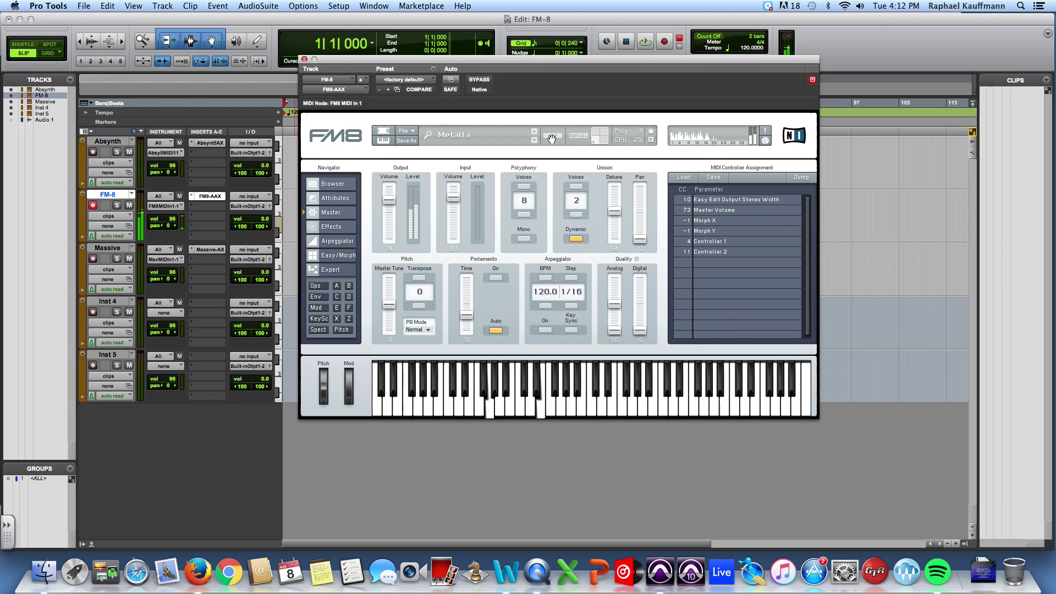
pyautogui.click(523, 239)
pyautogui.click(522, 240)
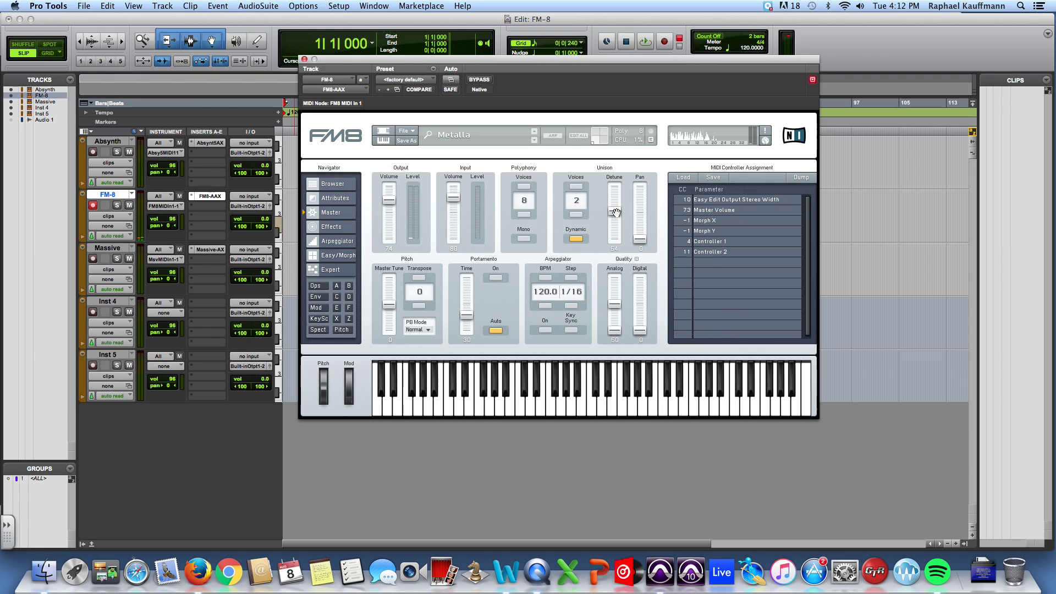
pyautogui.moveTo(616, 213)
pyautogui.mouseDown()
pyautogui.moveTo(619, 176)
pyautogui.moveTo(615, 223)
pyautogui.moveTo(618, 211)
pyautogui.mouseUp()
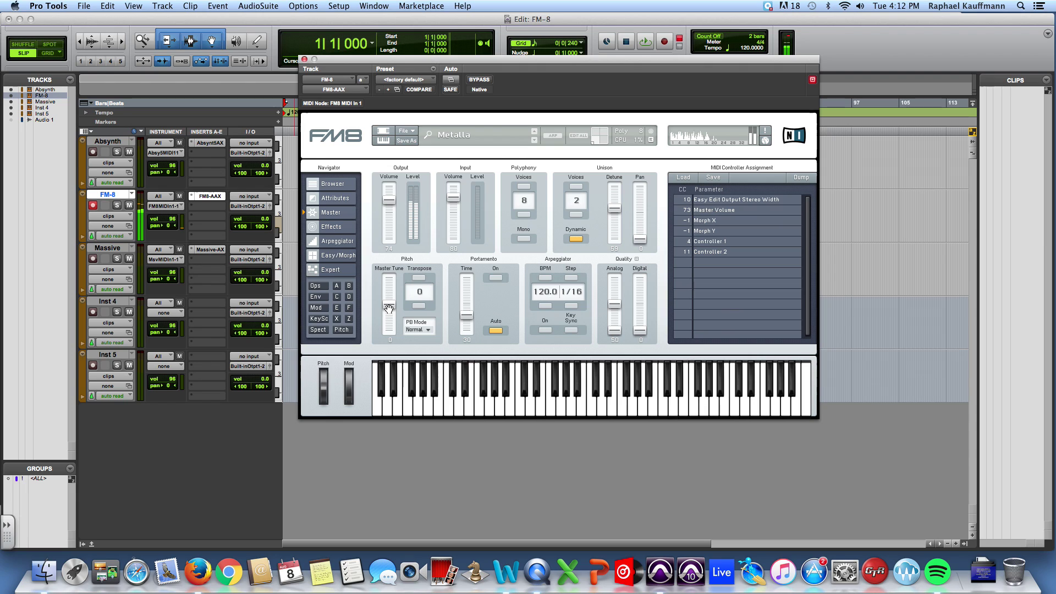
# Raise Master Tune to 38 and step Transpose up two, then back to 0
pyautogui.moveTo(389, 309)
pyautogui.mouseDown()
pyautogui.moveTo(390, 269)
pyautogui.moveTo(391, 333)
pyautogui.moveTo(394, 294)
pyautogui.mouseUp()
pyautogui.click(420, 278)
pyautogui.click(421, 279)
pyautogui.click(419, 306)
pyautogui.click(418, 306)
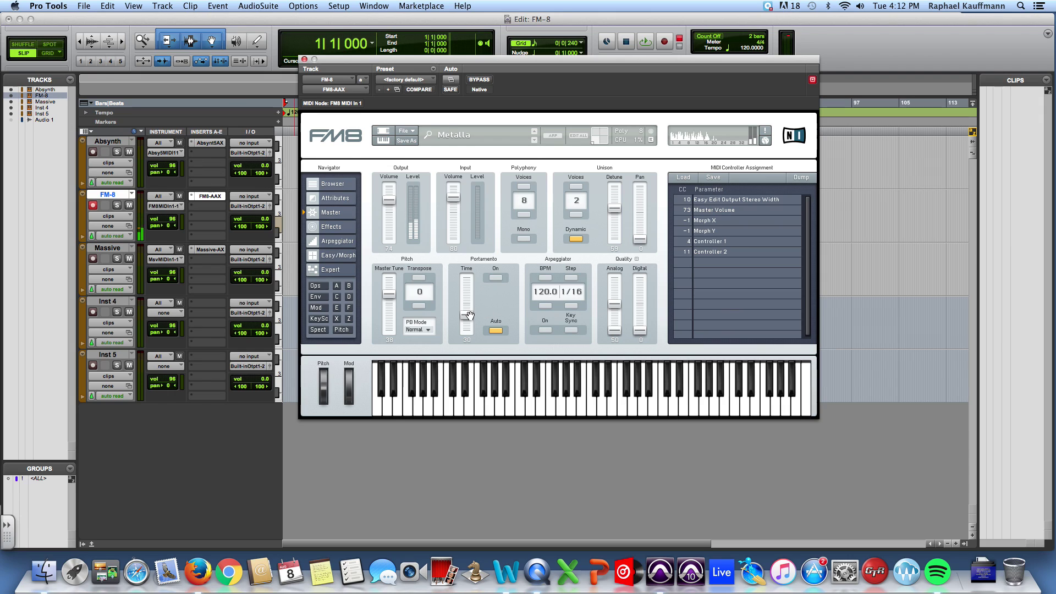
# Switch Portamento on, try times ending at 46, then switch it off
pyautogui.click(495, 277)
pyautogui.moveTo(467, 315); pyautogui.dragTo(468, 284)
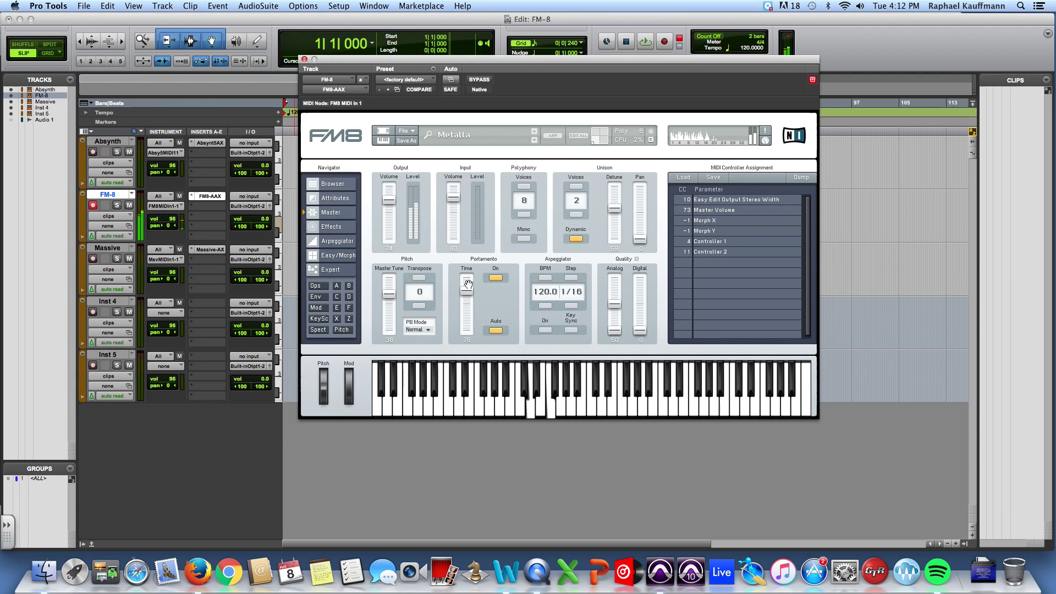
pyautogui.moveTo(467, 286); pyautogui.dragTo(466, 306)
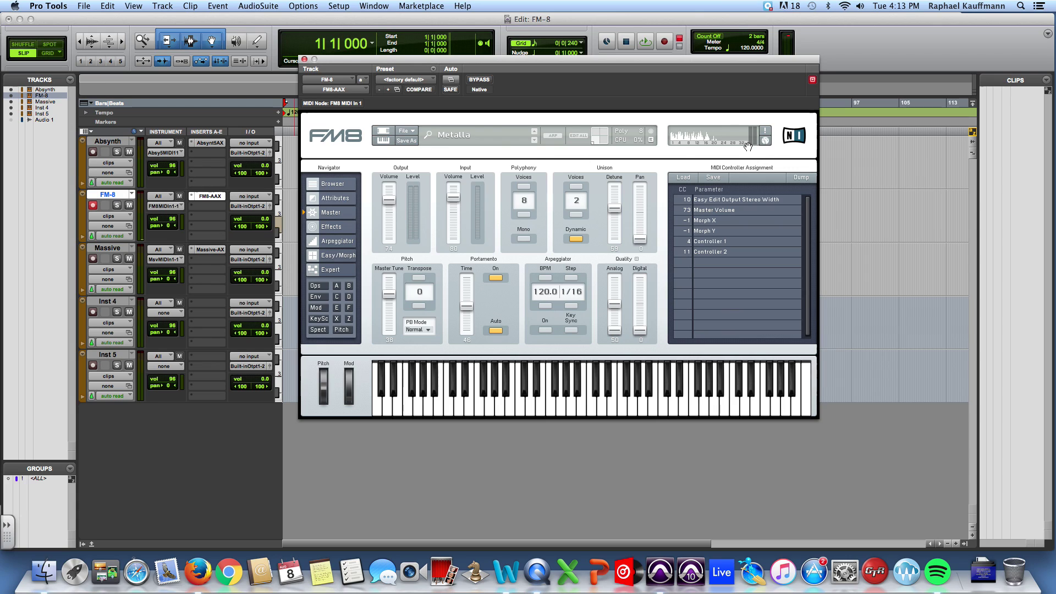
pyautogui.click(498, 278)
# Turn the Arpeggiator on and change its step to 1/8, then back to 1/16
pyautogui.click(548, 277)
pyautogui.click(544, 330)
pyautogui.click(572, 305)
pyautogui.click(572, 279)
# Set Output Volume 88, Portamento Time 70, Arpeggiator off, and quality Analog 14, Digital 28
pyautogui.moveTo(614, 303)
pyautogui.mouseDown()
pyautogui.moveTo(617, 267)
pyautogui.moveTo(616, 297)
pyautogui.mouseUp()
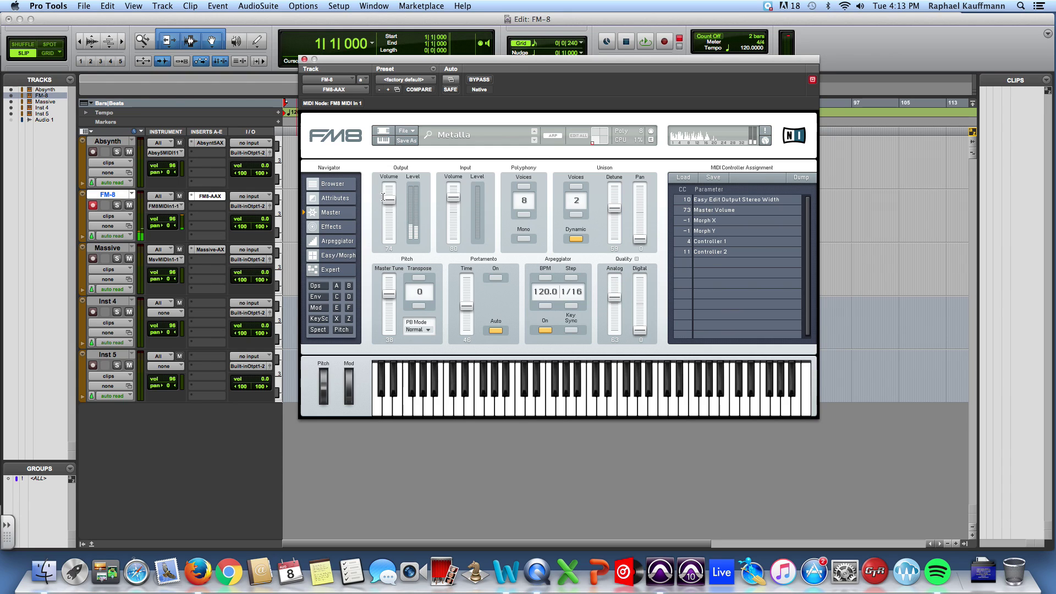
pyautogui.moveTo(383, 197); pyautogui.dragTo(385, 190)
pyautogui.moveTo(467, 298); pyautogui.dragTo(470, 289)
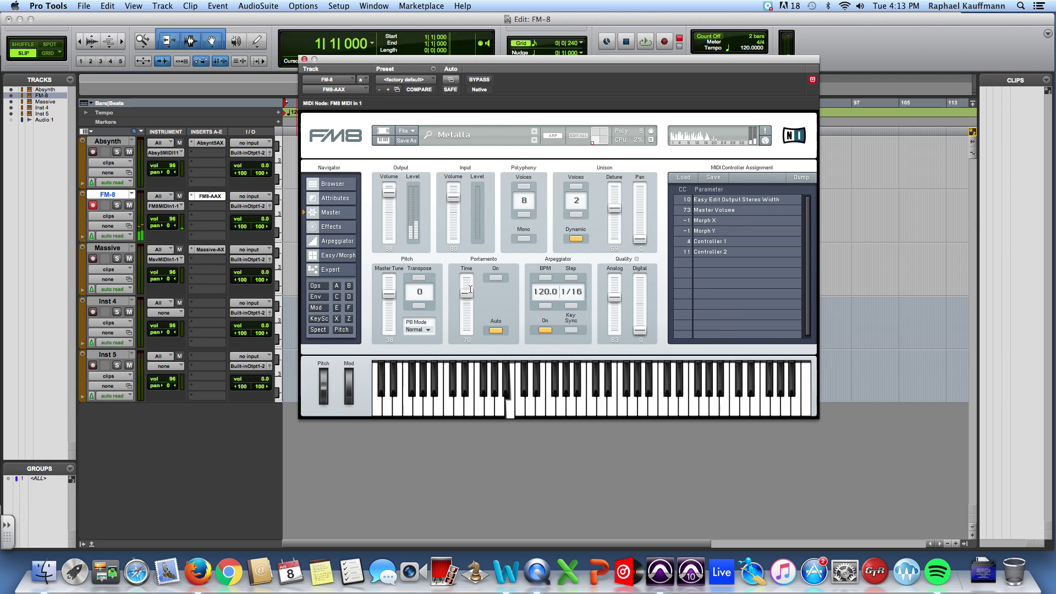
pyautogui.click(544, 330)
pyautogui.moveTo(614, 296); pyautogui.dragTo(616, 270)
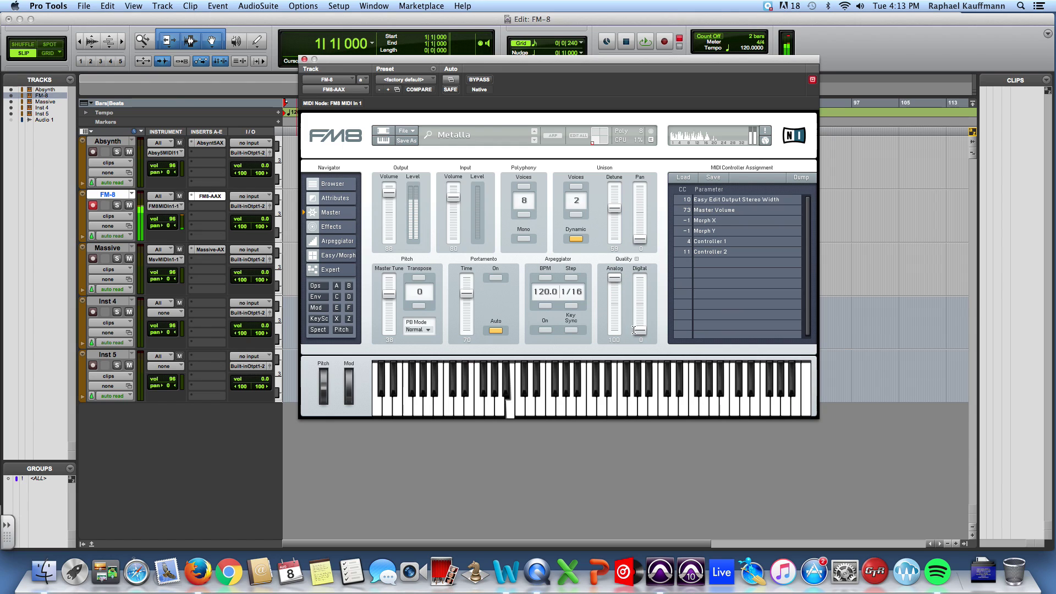
pyautogui.moveTo(639, 330); pyautogui.dragTo(617, 336)
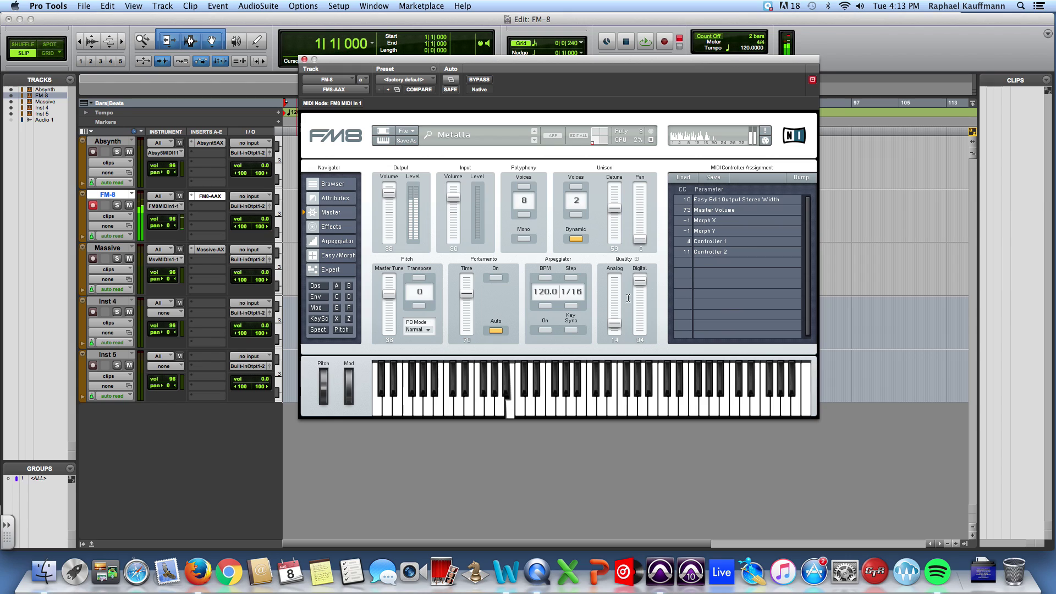
pyautogui.moveTo(640, 278); pyautogui.dragTo(641, 330)
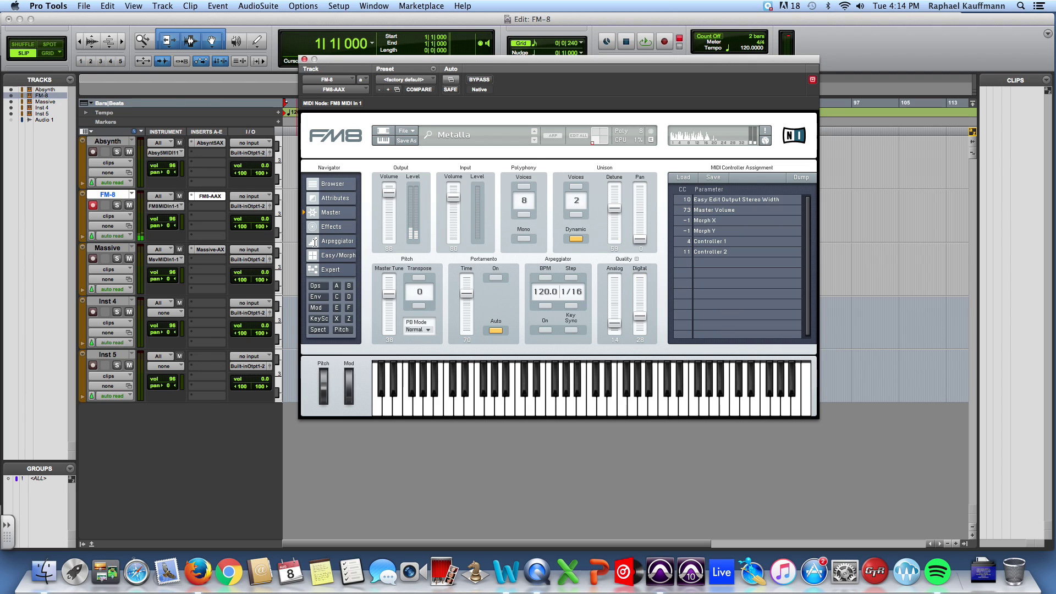
# On the Effects page, turn off Chorus/Delay and enable Tremolo with a faster Rate
pyautogui.click(330, 226)
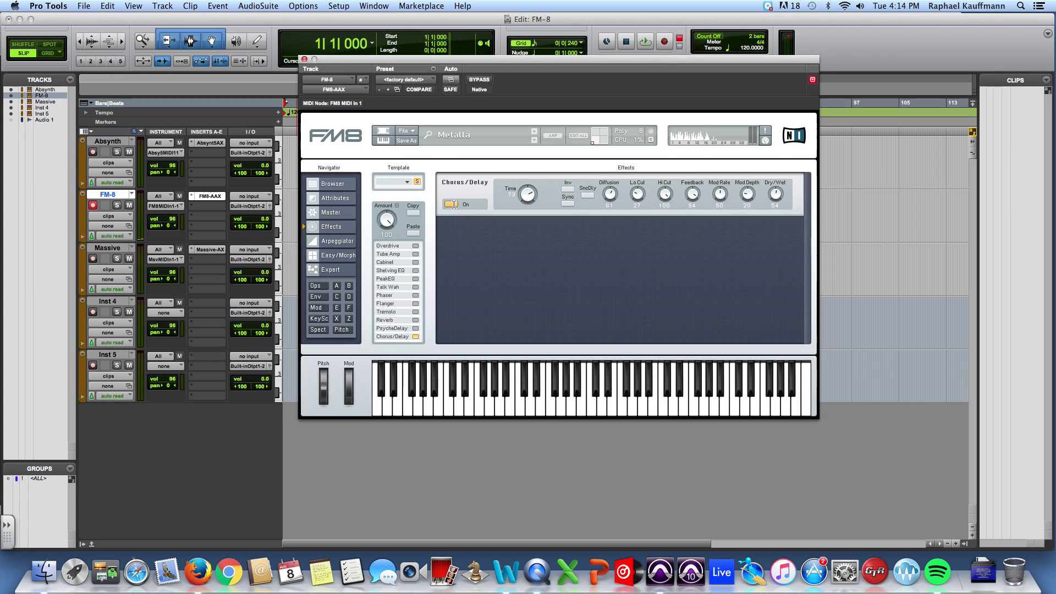
pyautogui.click(451, 205)
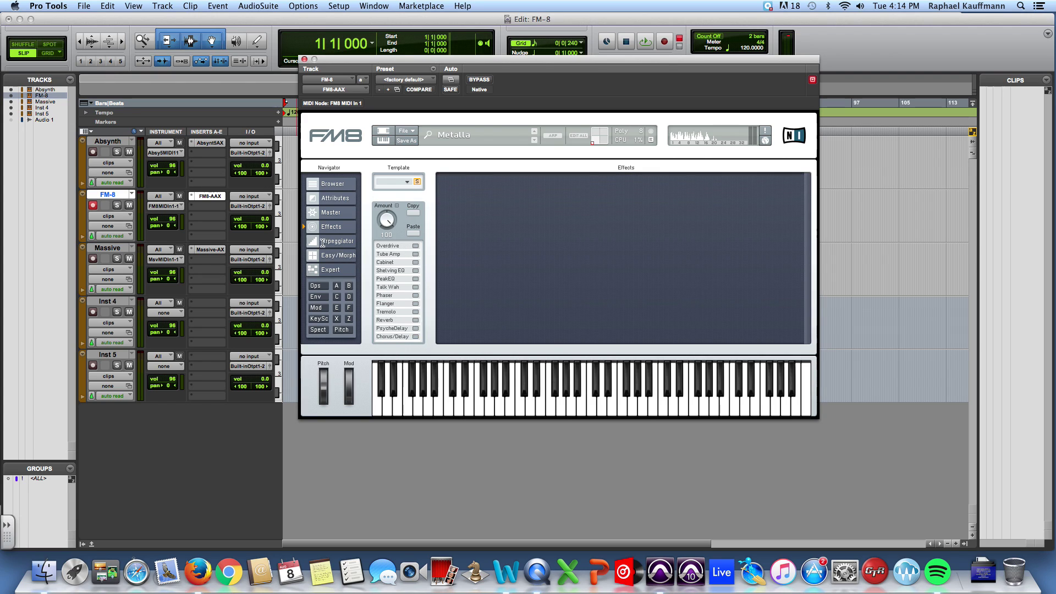
pyautogui.click(415, 337)
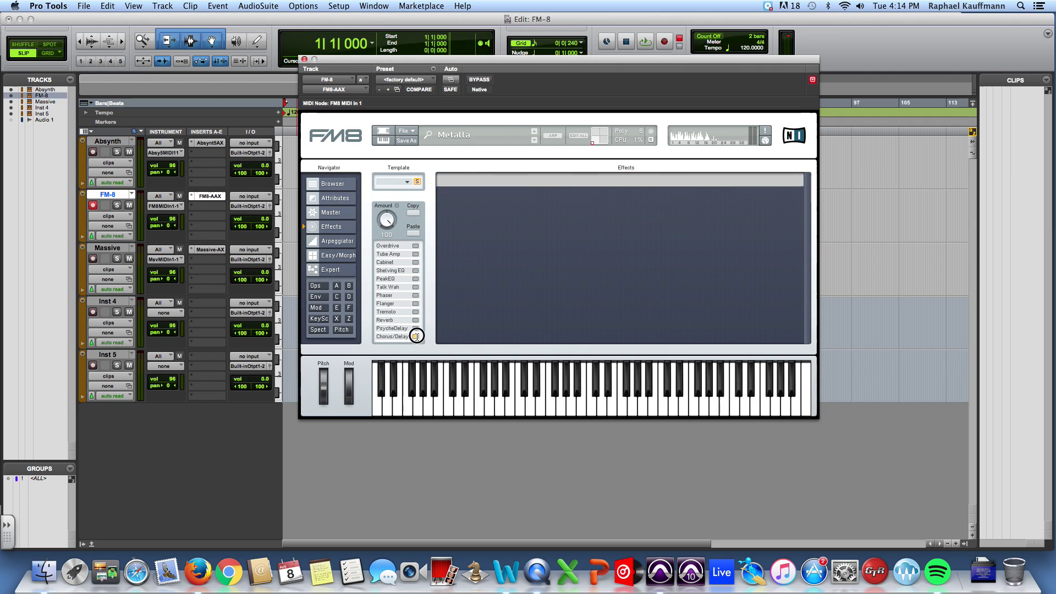
pyautogui.click(452, 205)
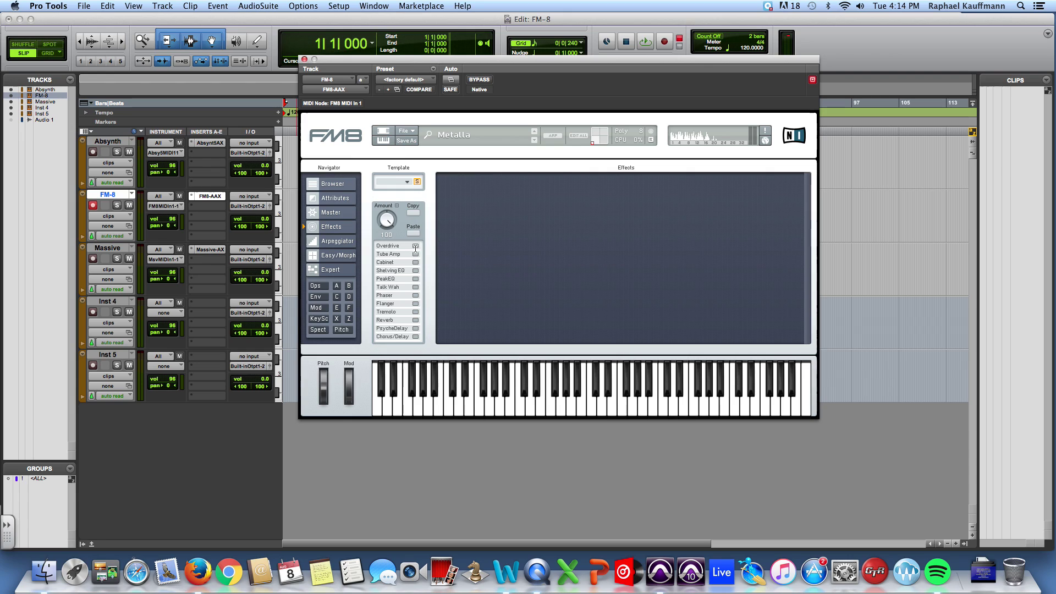
pyautogui.click(416, 311)
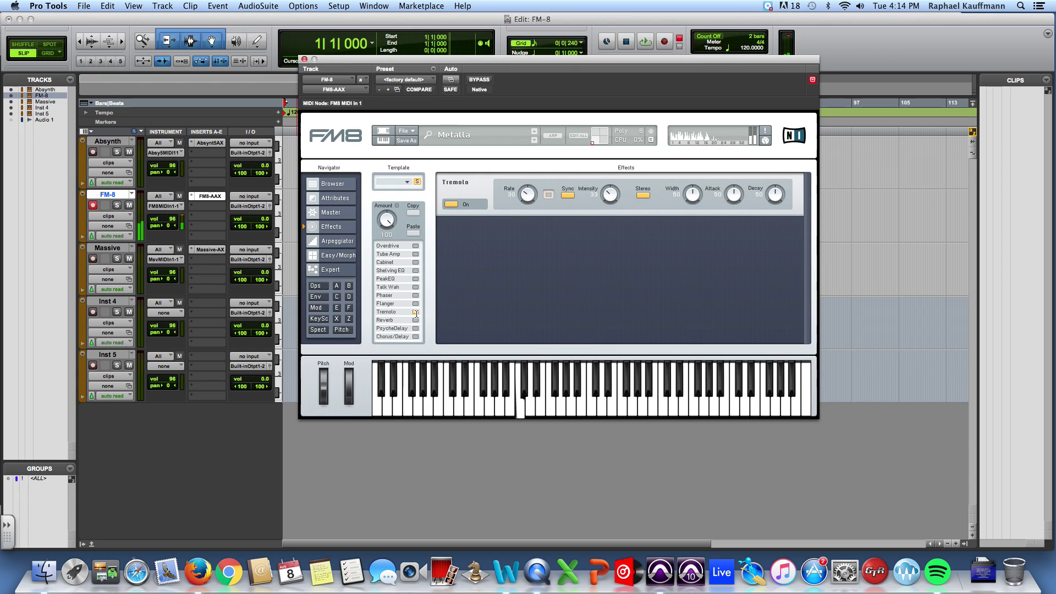
pyautogui.moveTo(529, 190)
pyautogui.mouseDown()
pyautogui.moveTo(522, 173)
pyautogui.moveTo(519, 228)
pyautogui.moveTo(516, 160)
pyautogui.moveTo(514, 212)
pyautogui.moveTo(514, 200)
pyautogui.mouseUp()
# Start a new blank sound and add Tremolo with its Rate at 27
pyautogui.click(407, 131)
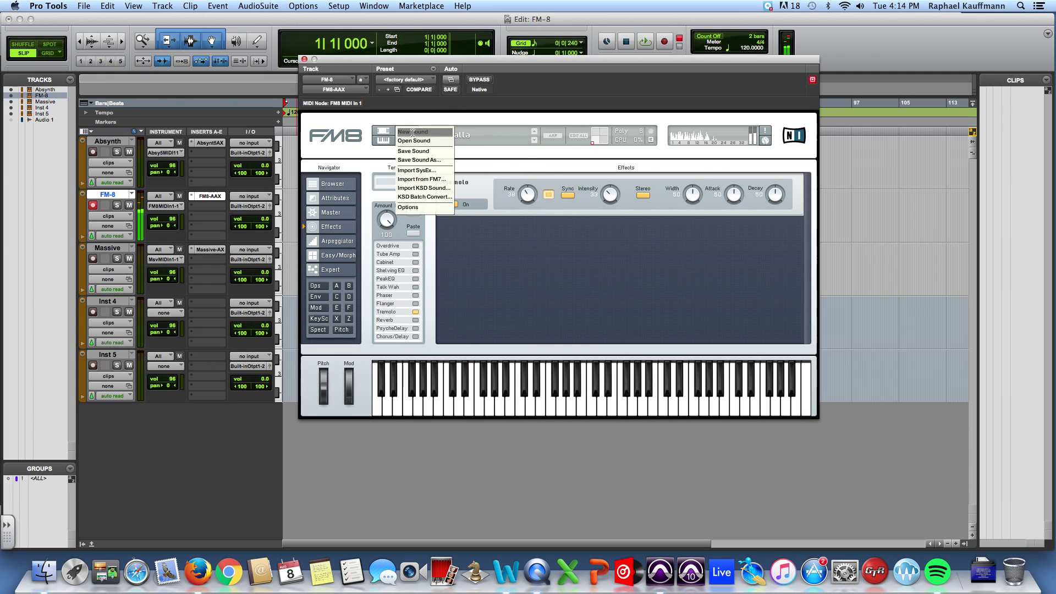
pyautogui.click(419, 131)
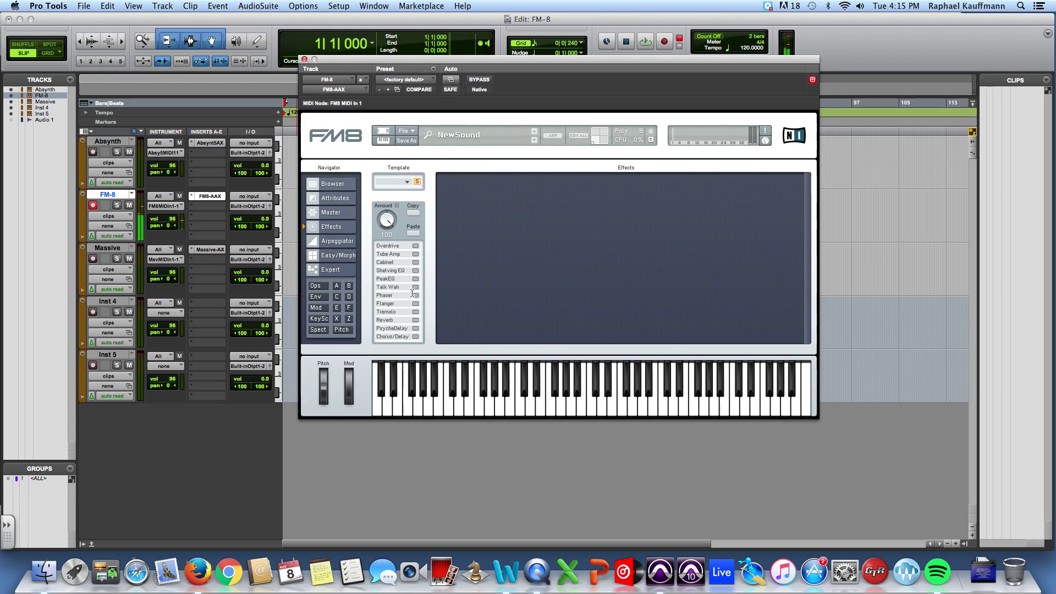
pyautogui.click(415, 312)
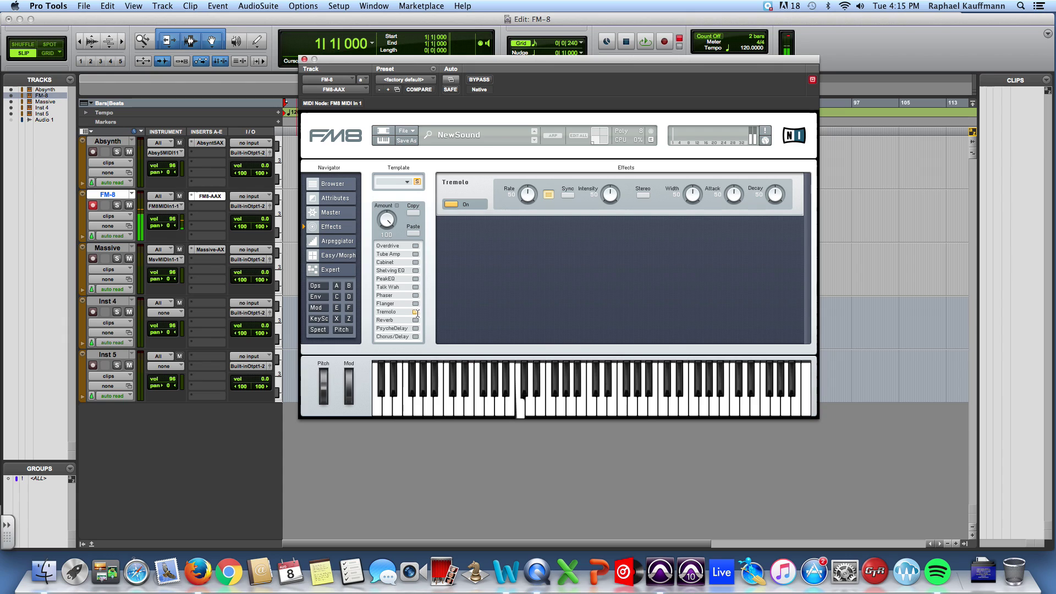
pyautogui.moveTo(523, 192)
pyautogui.mouseDown()
pyautogui.moveTo(523, 175)
pyautogui.moveTo(522, 208)
pyautogui.moveTo(524, 186)
pyautogui.mouseUp()
# Enable Overdrive and Talk Wah, raising the Talkwah Mouth amount
pyautogui.click(415, 246)
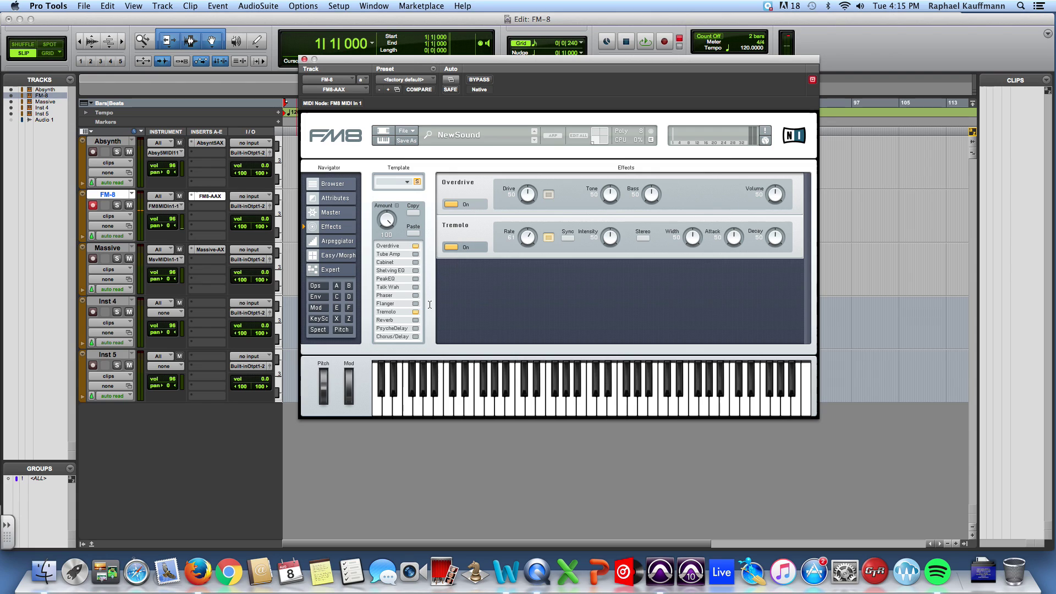
pyautogui.click(415, 287)
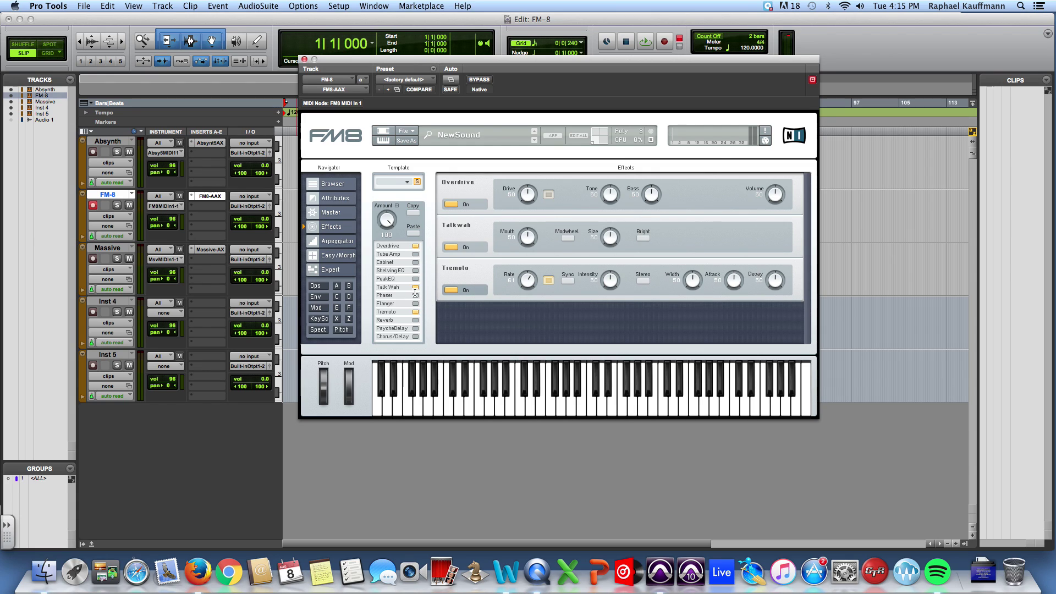
pyautogui.moveTo(527, 236)
pyautogui.mouseDown()
pyautogui.moveTo(528, 206)
pyautogui.moveTo(521, 266)
pyautogui.moveTo(532, 231)
pyautogui.mouseUp()
# Nudge the Talkwah Mouth knob with the scroll wheel and switch on its Modwheel control
pyautogui.click(765, 142)
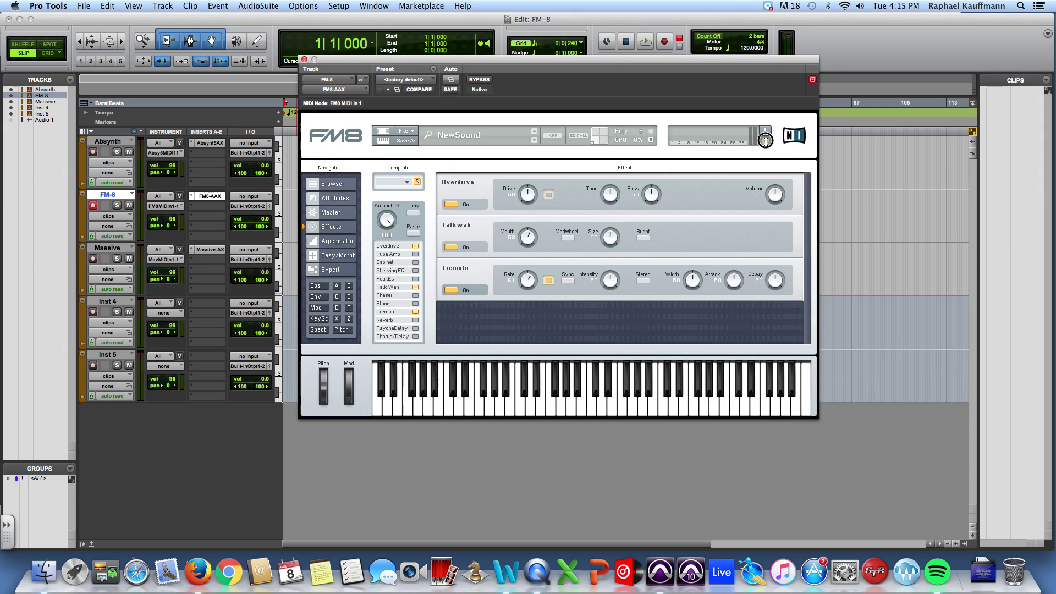
pyautogui.click(527, 237)
pyautogui.scroll(-5, 527, 238)
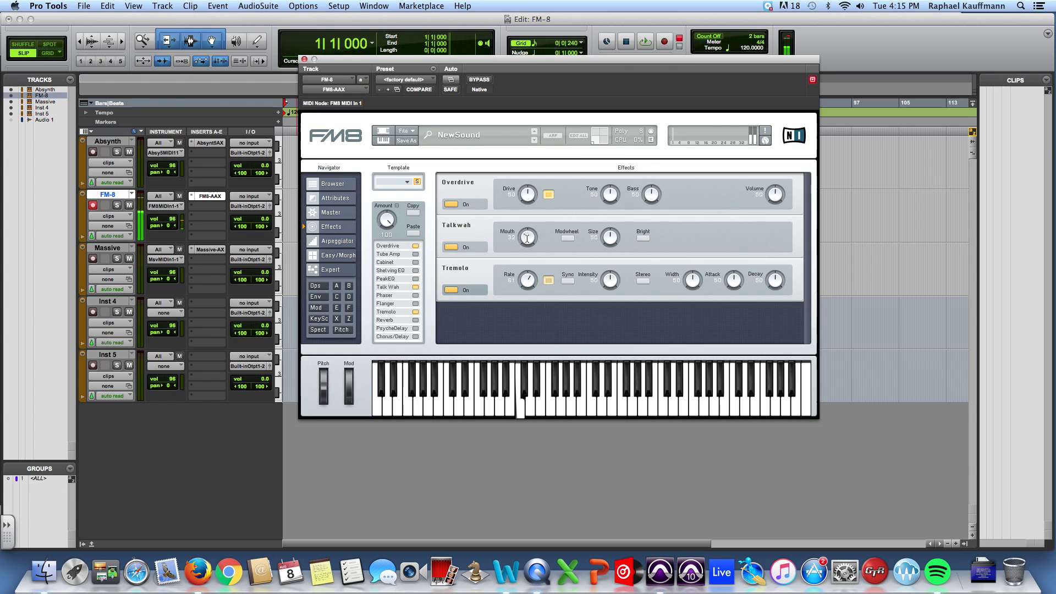
pyautogui.scroll(1, 526, 238)
pyautogui.scroll(3, 527, 238)
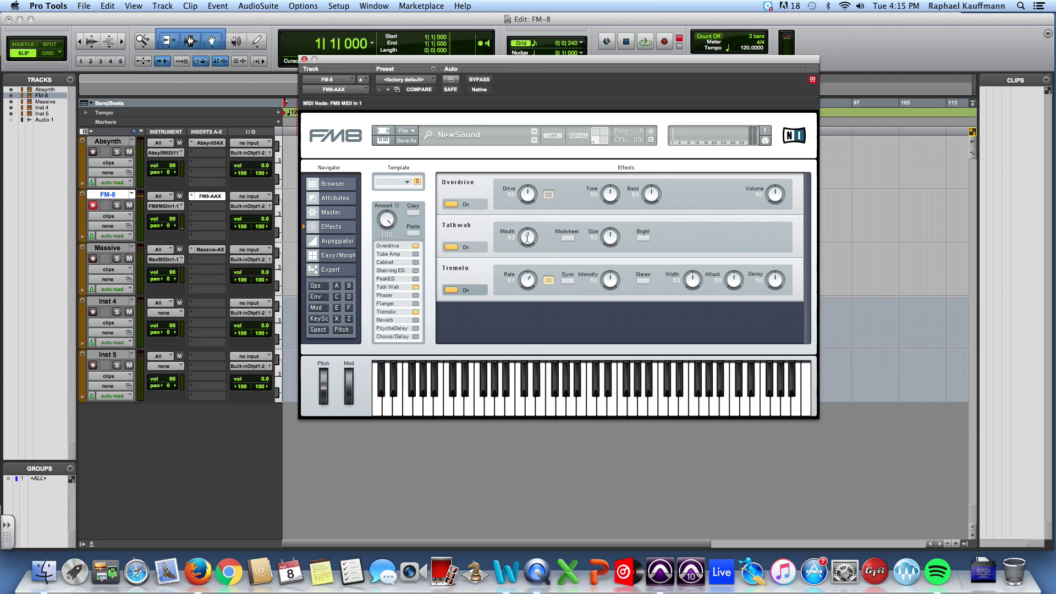
pyautogui.click(567, 239)
# Switch off the Overdrive, Talkwah and Tremolo effects, and briefly try a Tube Amp
pyautogui.click(451, 204)
pyautogui.click(451, 203)
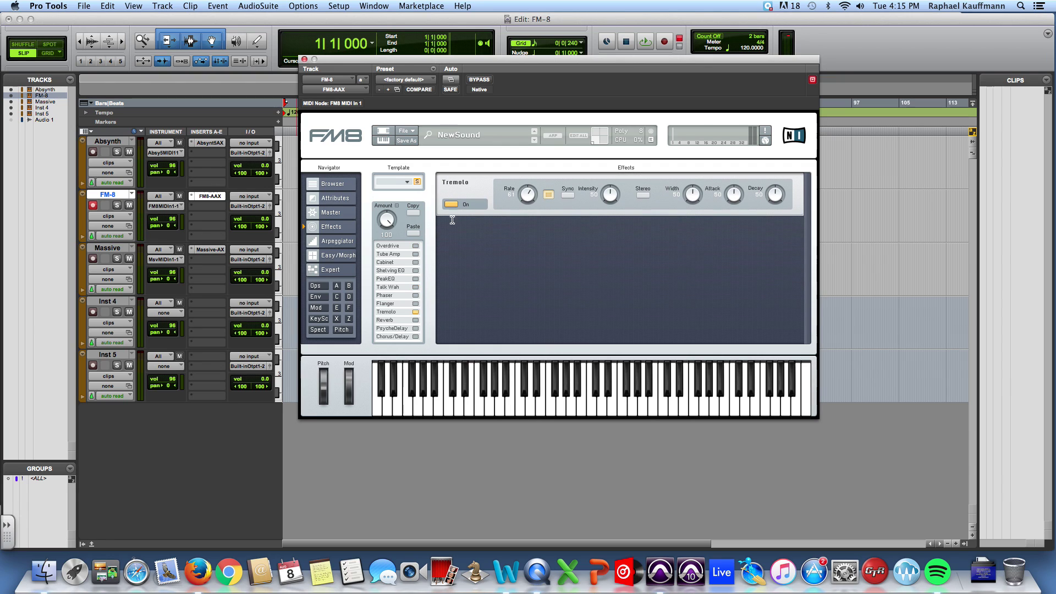
pyautogui.click(451, 204)
pyautogui.click(416, 255)
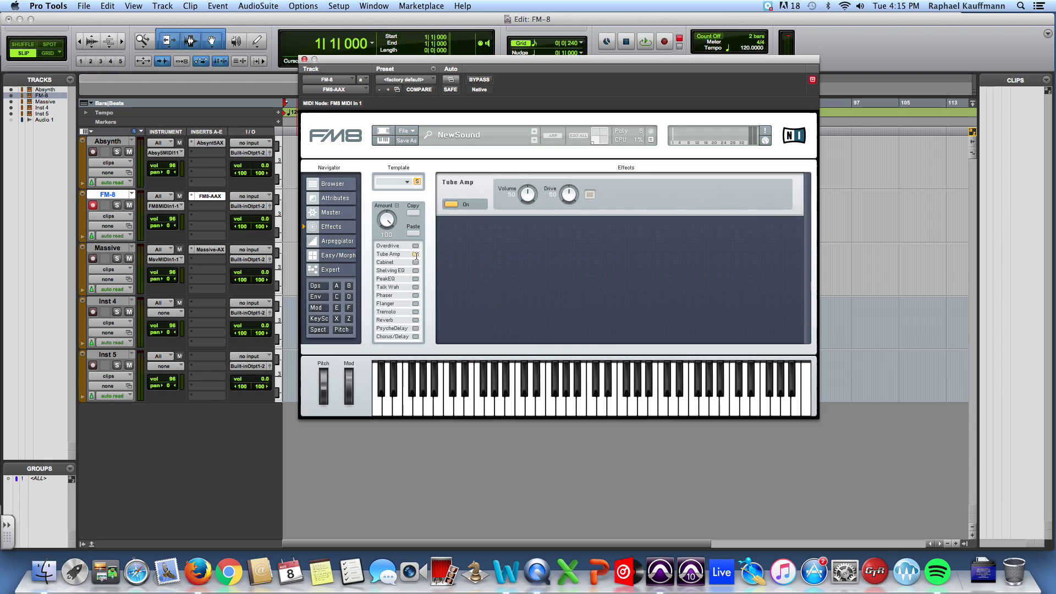
pyautogui.click(416, 255)
# Add a Cabinet effect and step through models to 4x10 Tweed Alnico
pyautogui.click(415, 263)
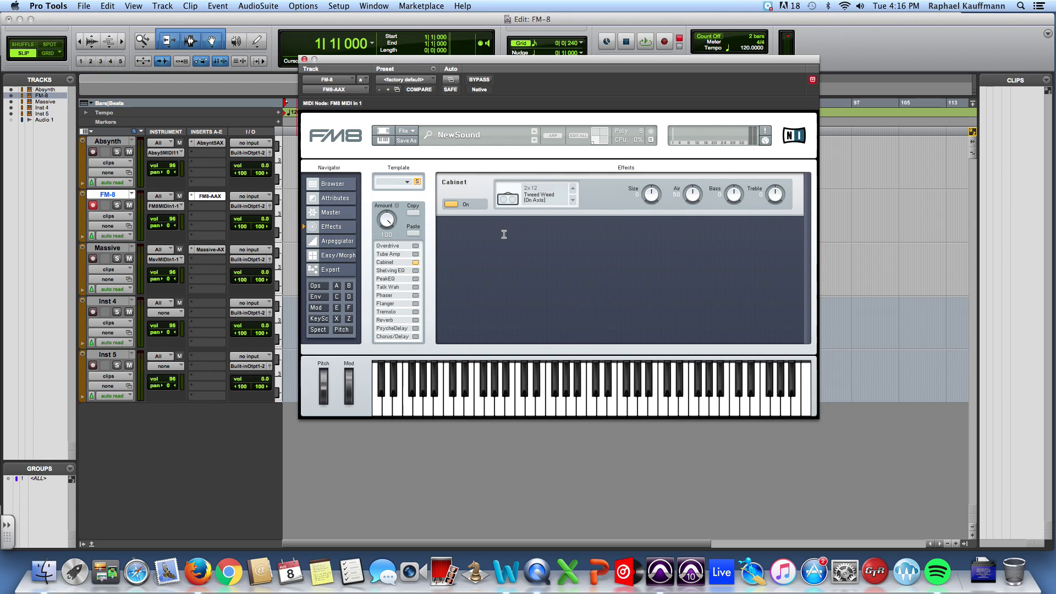
pyautogui.click(574, 188)
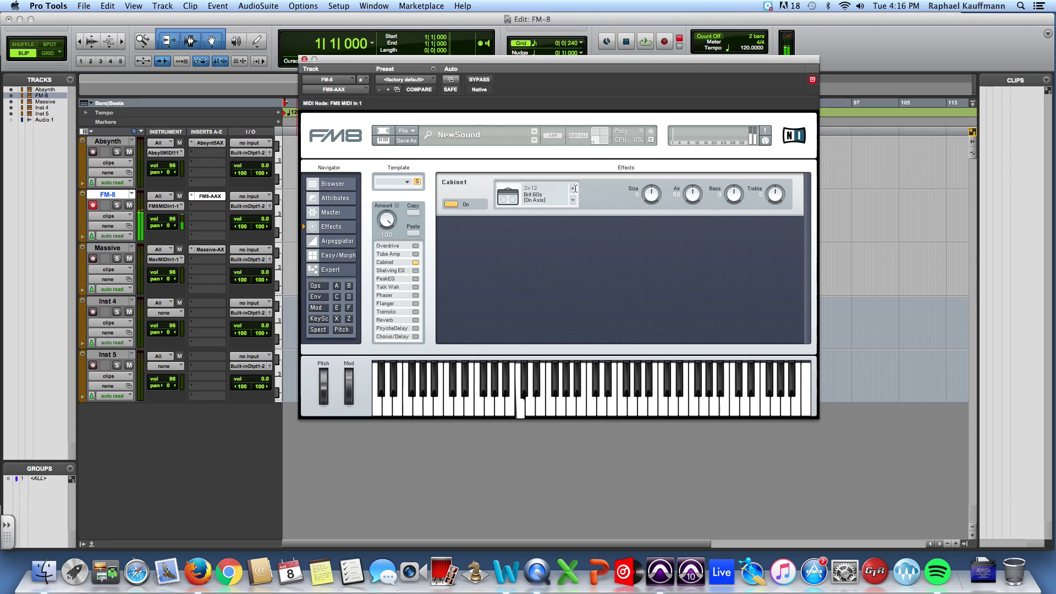
pyautogui.click(574, 188)
pyautogui.click(575, 188)
pyautogui.click(575, 188)
# Load and play the Acid Stew preset, then step on to Actionurlaub
pyautogui.click(501, 130)
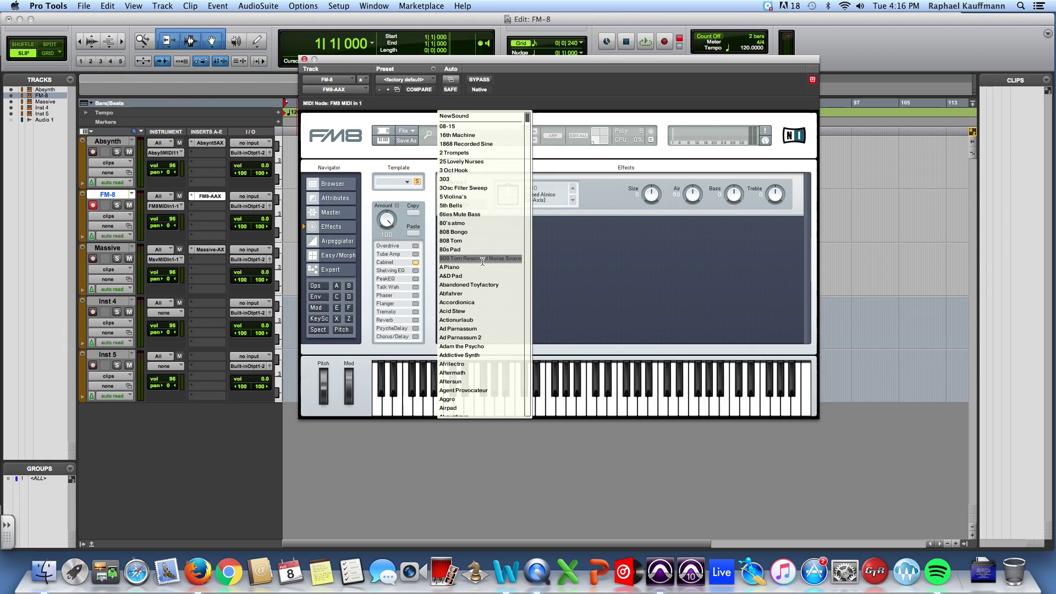
pyautogui.click(476, 311)
pyautogui.click(591, 404)
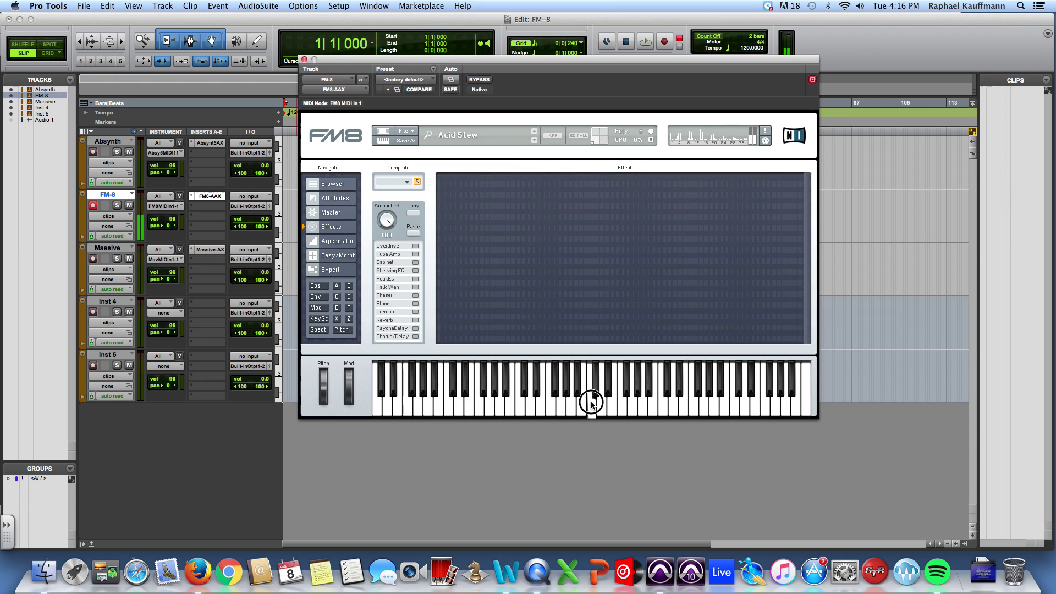
pyautogui.click(533, 139)
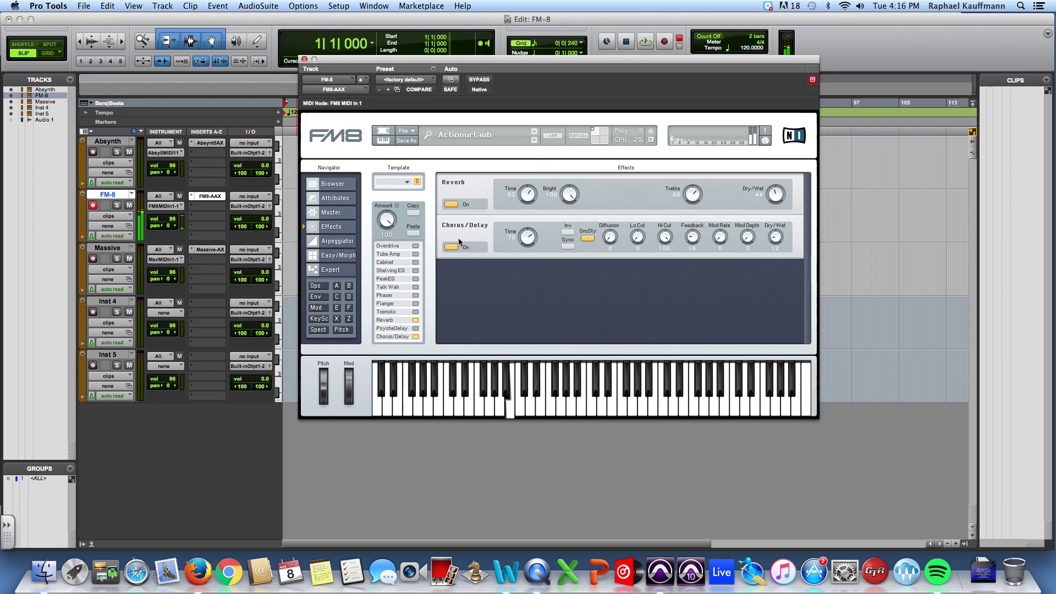
# Turn off Reverb and Chorus/Delay, add a Cabinet, and cycle models to 4x12 UK 70s
pyautogui.click(450, 204)
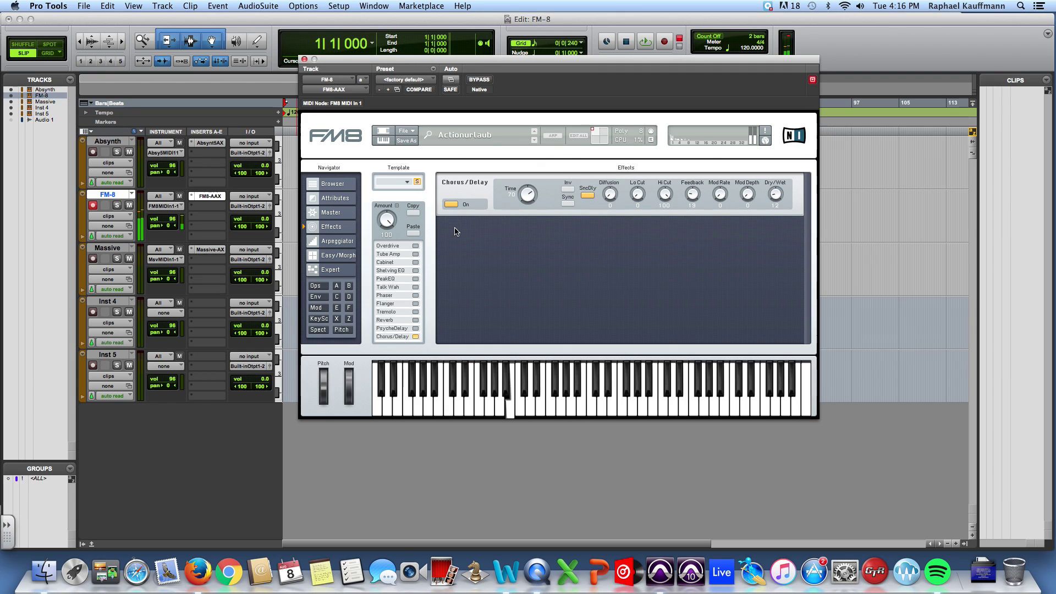
pyautogui.click(452, 204)
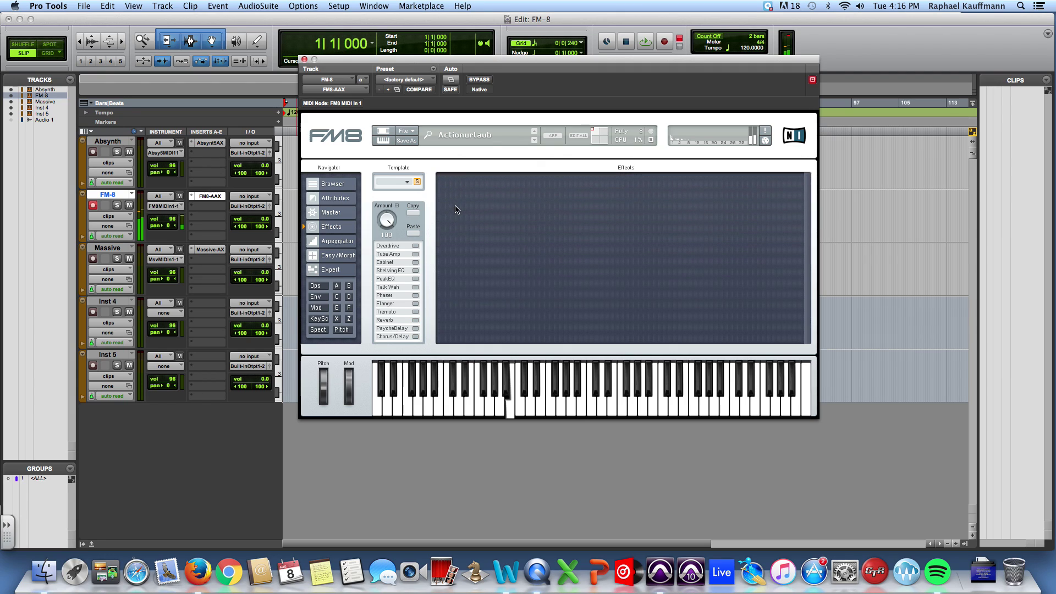
pyautogui.click(416, 262)
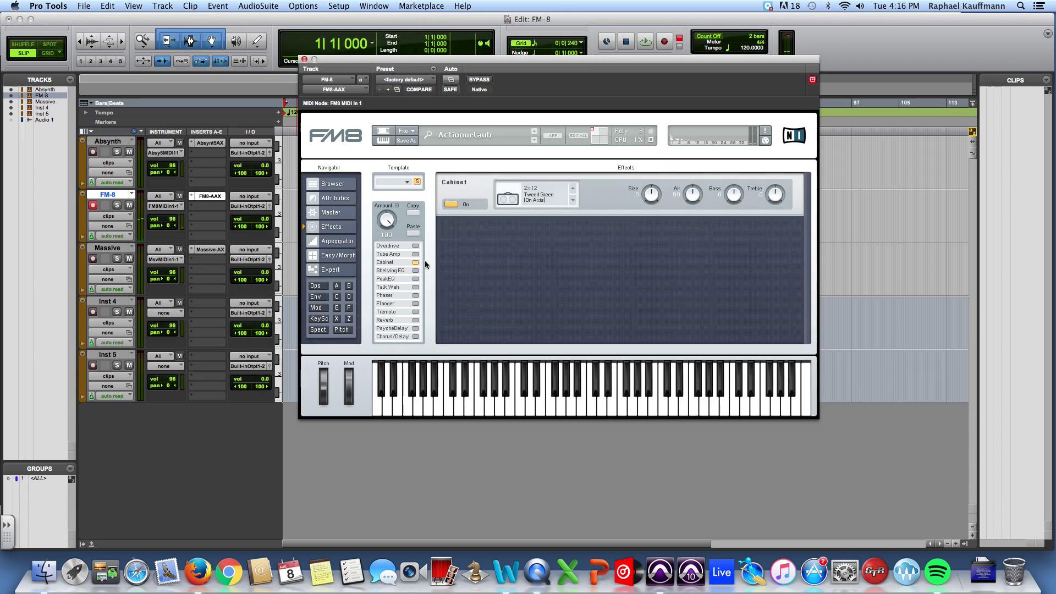
pyautogui.click(572, 189)
pyautogui.click(572, 190)
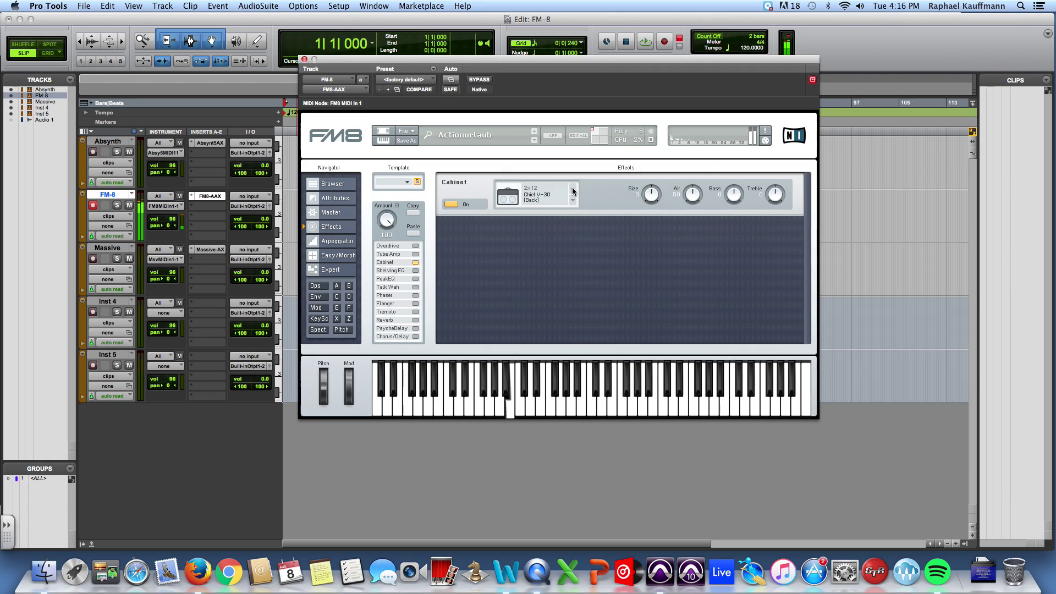
pyautogui.click(572, 189)
pyautogui.click(573, 190)
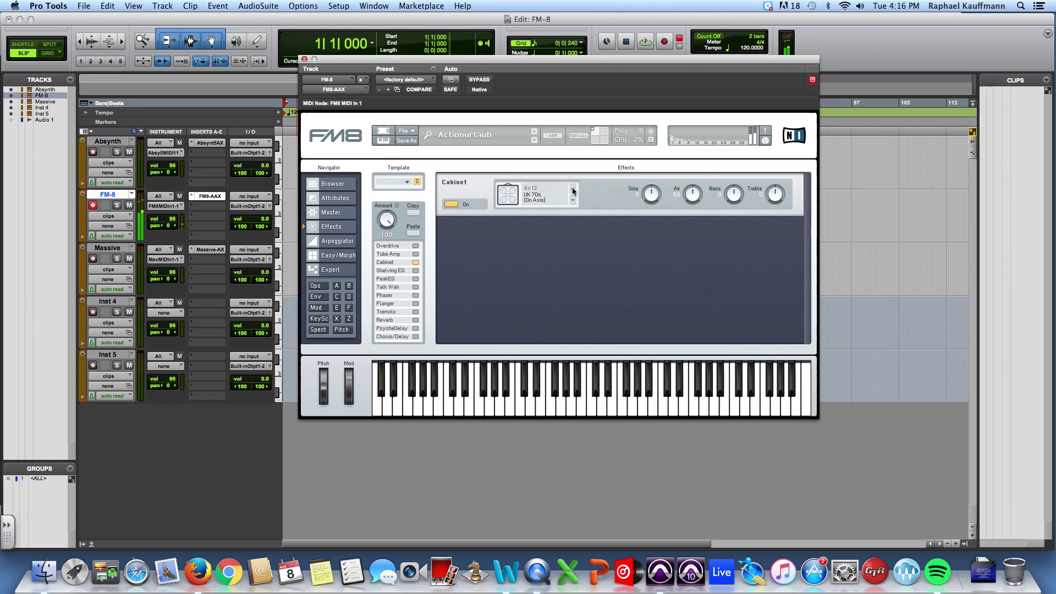
# Try a Talk Wah with a higher Mouth amount and no modwheel, then remove it
pyautogui.click(415, 286)
pyautogui.moveTo(528, 239)
pyautogui.mouseDown()
pyautogui.moveTo(523, 207)
pyautogui.moveTo(526, 246)
pyautogui.moveTo(528, 226)
pyautogui.mouseUp()
pyautogui.click(568, 241)
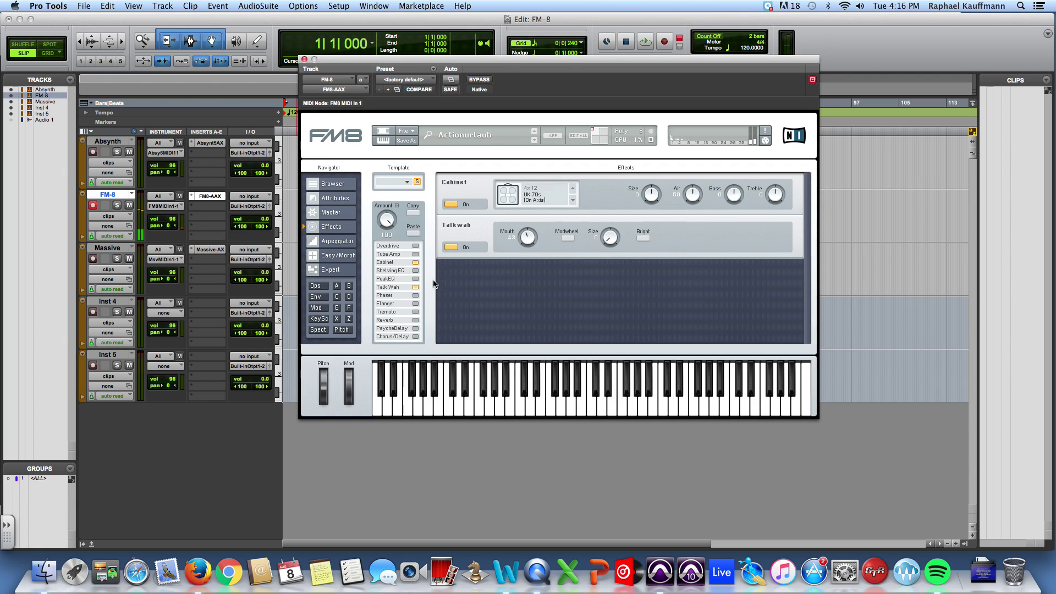
pyautogui.click(415, 287)
# Try a Phaser with 3 notches, Sweep Max 45, Rotate 20, Sweep Min 12, inverted, then remove it
pyautogui.click(415, 295)
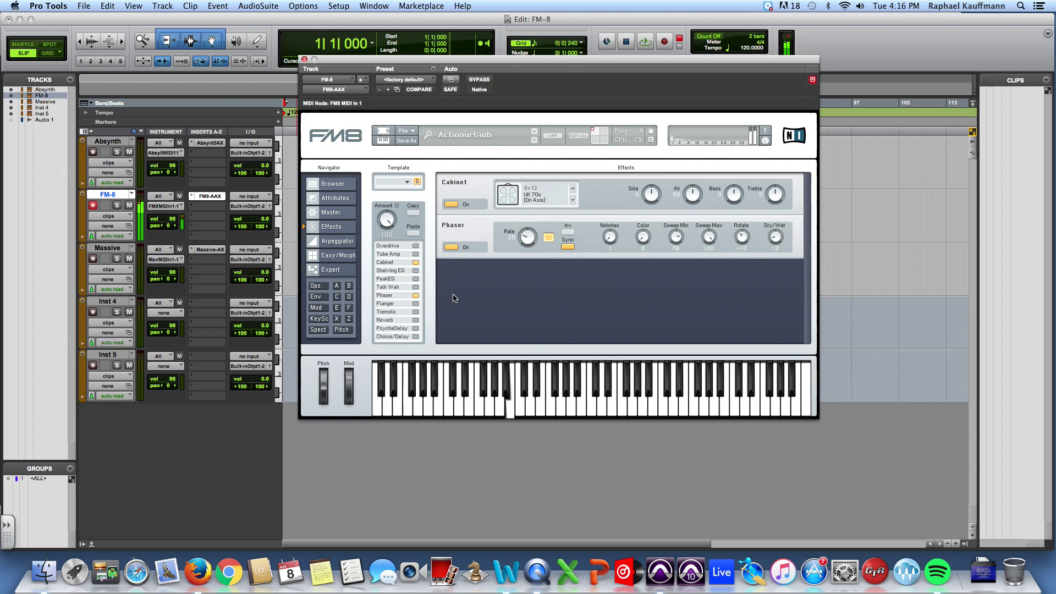
pyautogui.moveTo(603, 238); pyautogui.dragTo(603, 205)
pyautogui.moveTo(709, 237); pyautogui.dragTo(702, 276)
pyautogui.moveTo(740, 237); pyautogui.dragTo(741, 219)
pyautogui.moveTo(676, 238); pyautogui.dragTo(667, 287)
pyautogui.moveTo(526, 237); pyautogui.dragTo(523, 197)
pyautogui.click(567, 232)
pyautogui.click(414, 296)
# Toggle Flanger, Tremolo, Reverb and PsycheDelay on and off, then remove the Cabinet
pyautogui.click(415, 303)
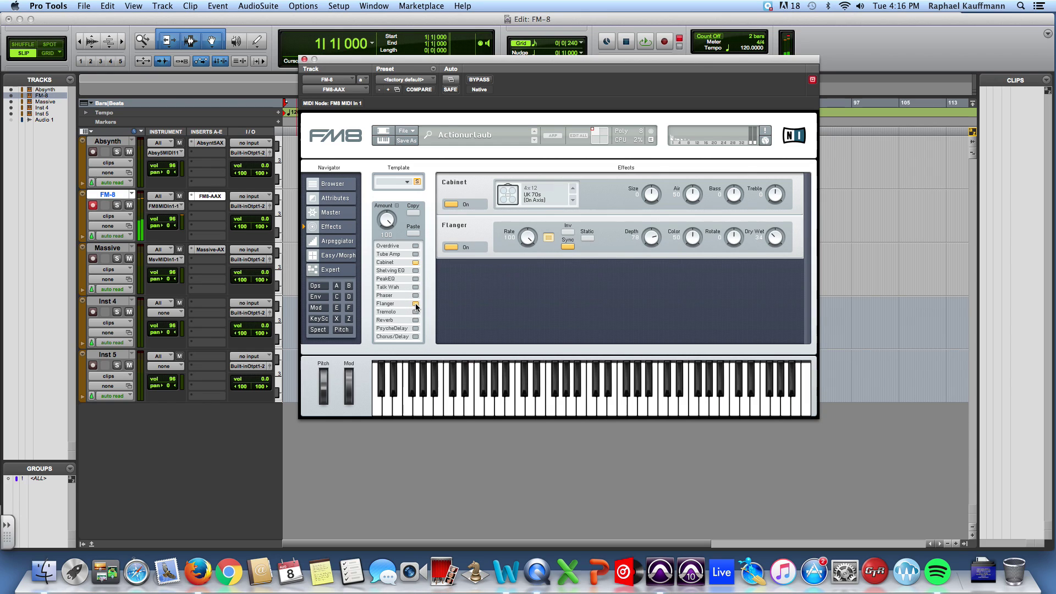
pyautogui.click(416, 303)
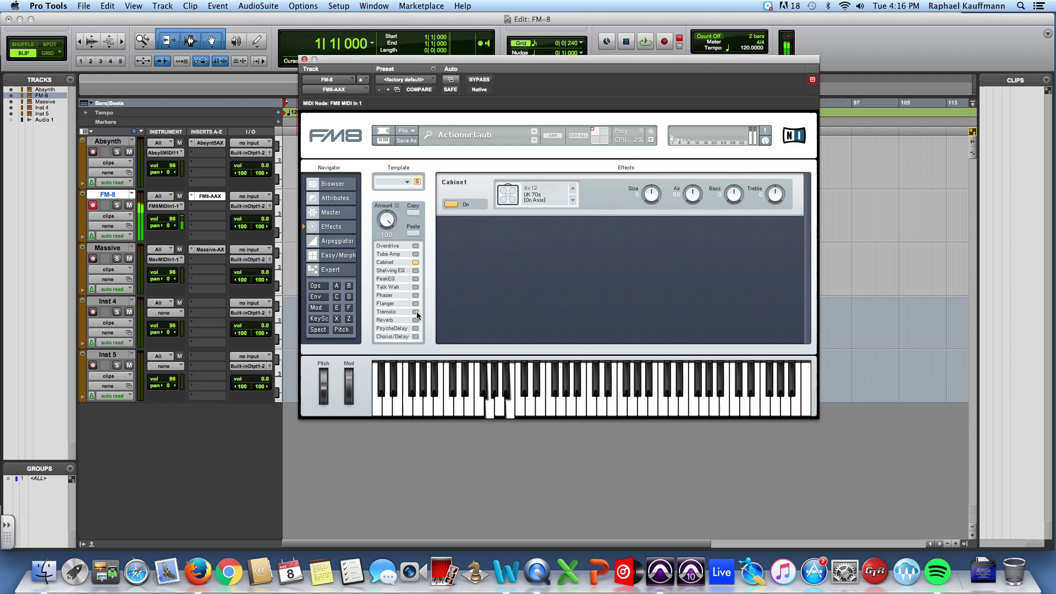
pyautogui.click(416, 312)
pyautogui.click(416, 312)
pyautogui.click(415, 320)
pyautogui.click(415, 320)
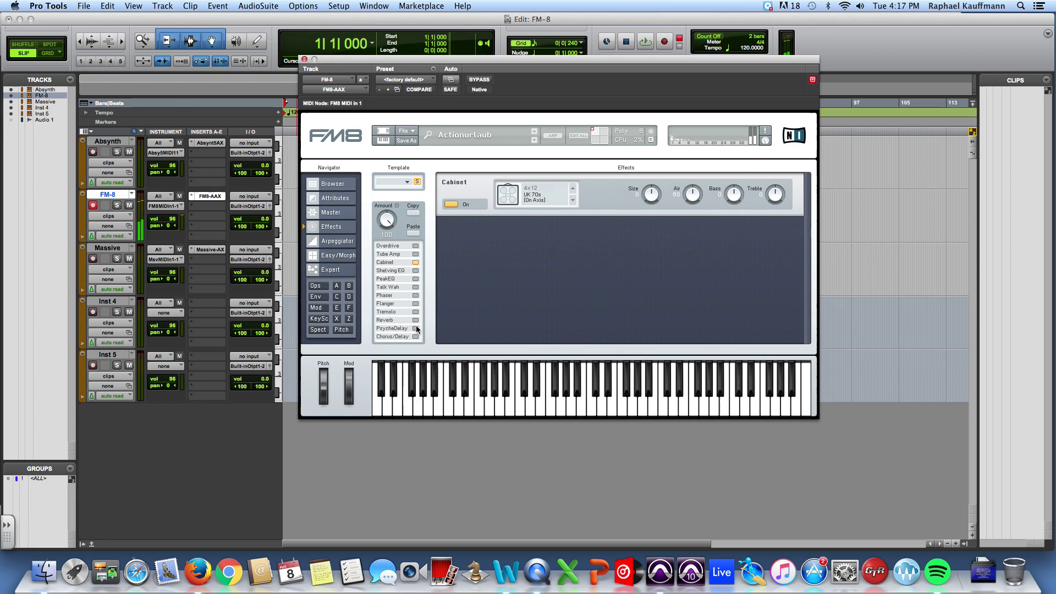
pyautogui.click(416, 328)
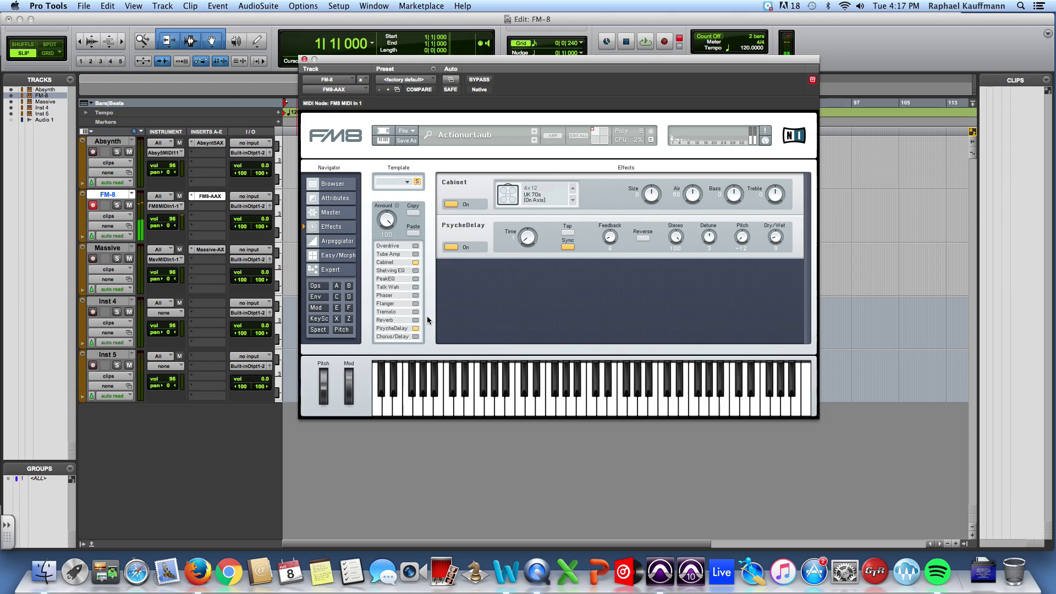
pyautogui.click(415, 328)
pyautogui.click(416, 262)
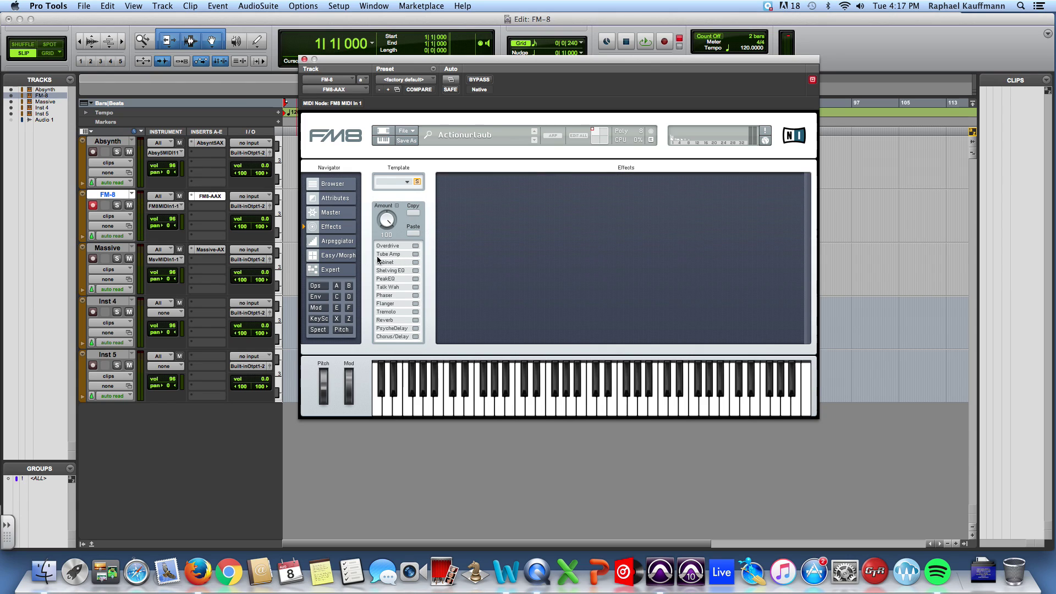
# Show FM8's Arpeggiator page and turn on Global On for the Actionurlaub preset
pyautogui.click(338, 241)
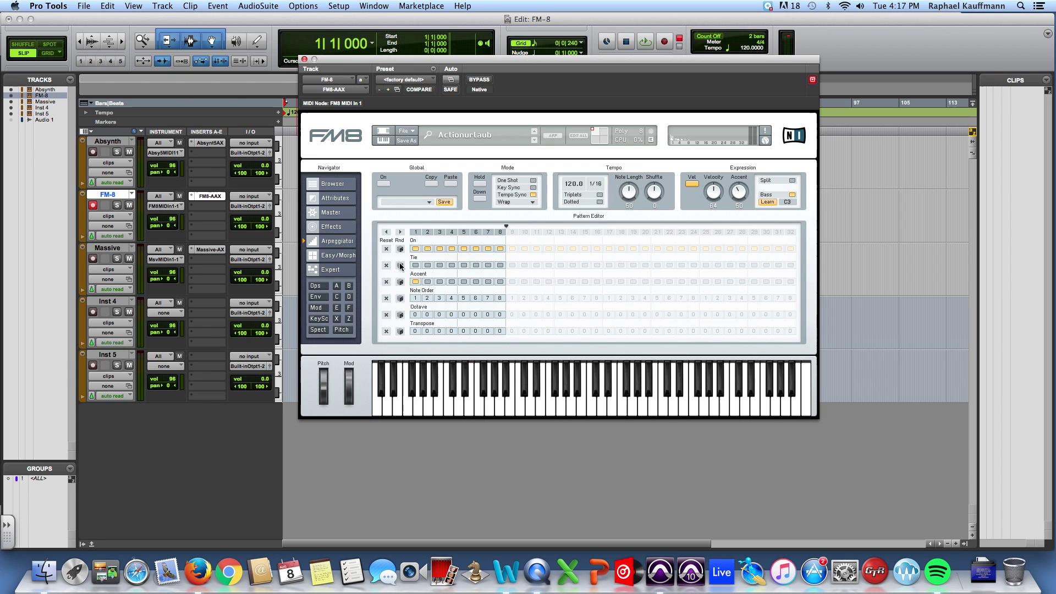
pyautogui.click(88, 531)
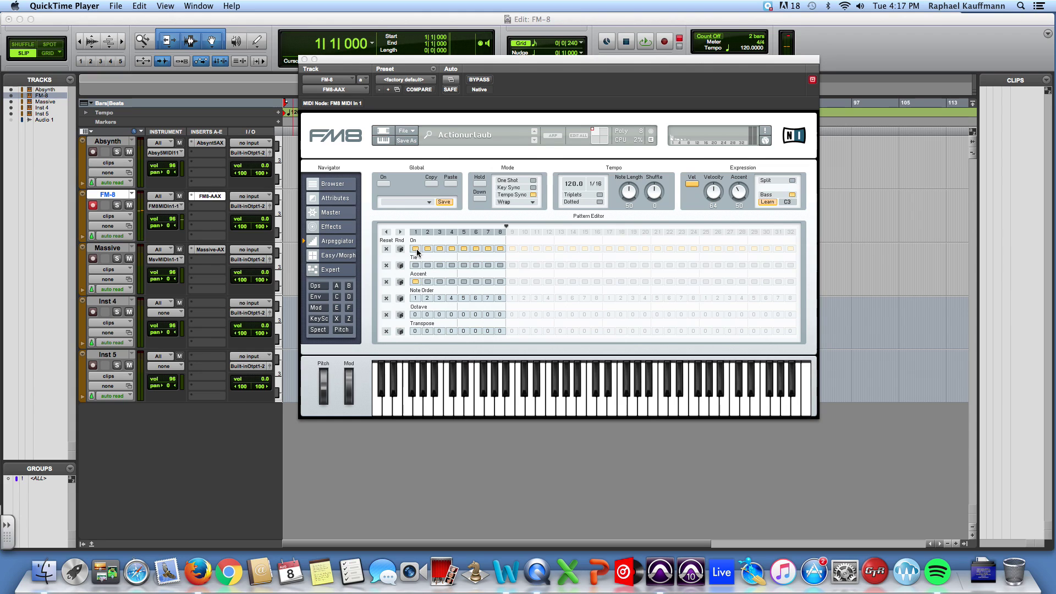
pyautogui.click(382, 184)
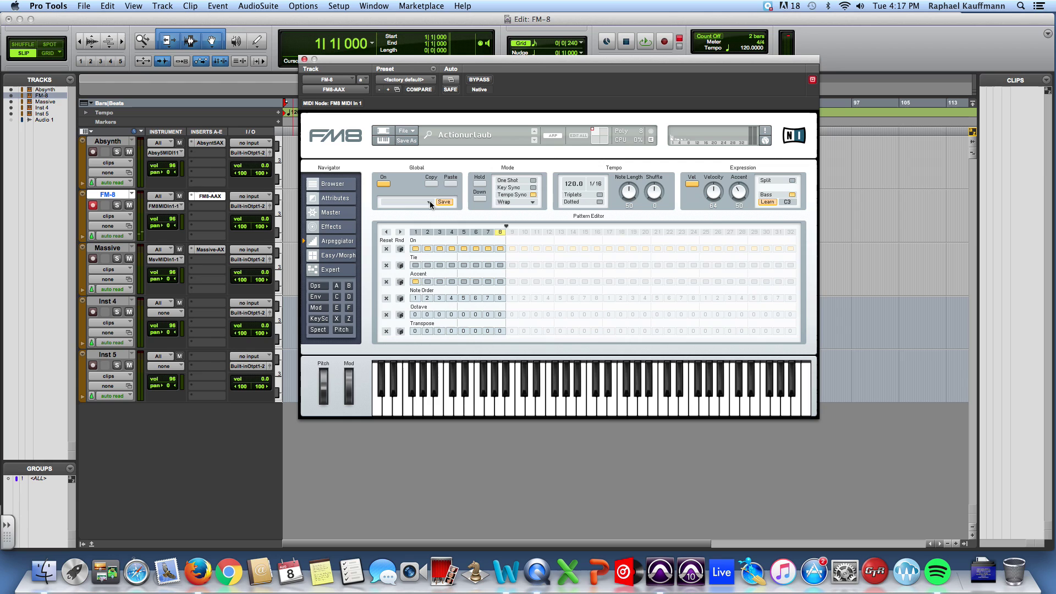
# Audition the Octave Bass, Up To 8 Notes and Triad + Option arpeggio patterns
pyautogui.click(422, 201)
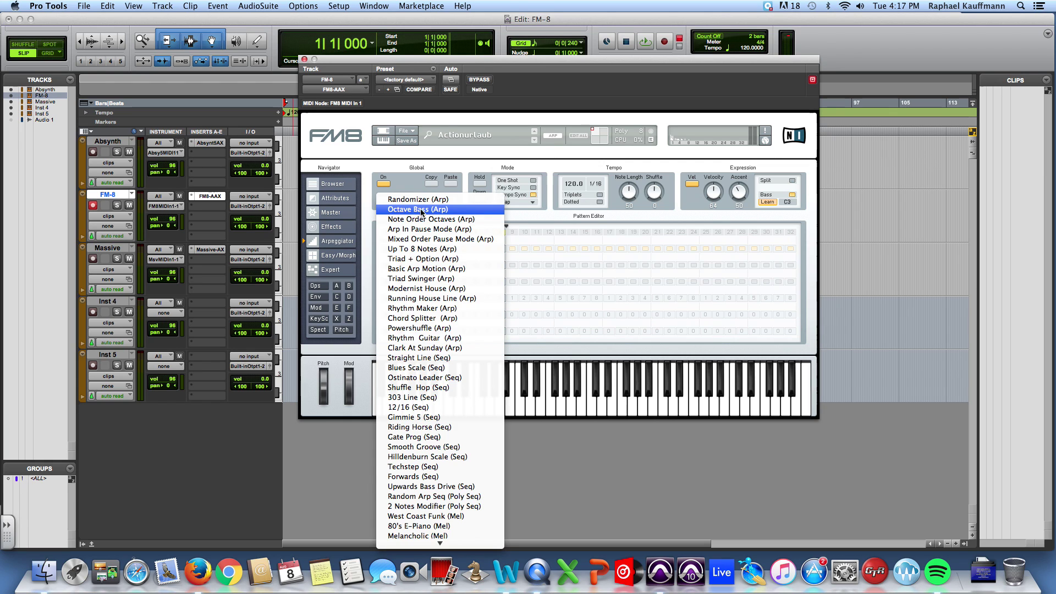
pyautogui.click(420, 210)
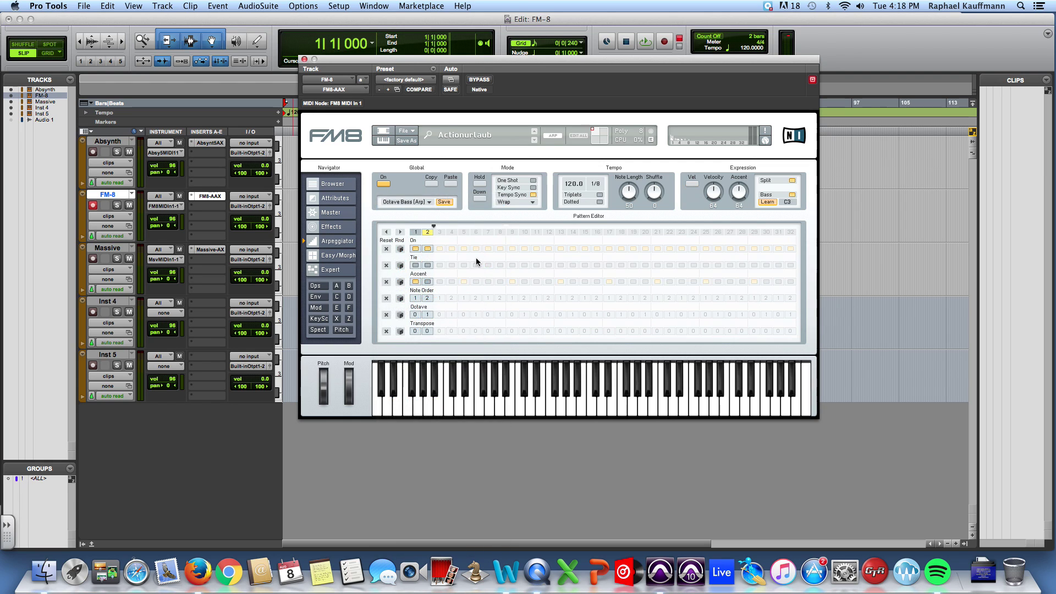
pyautogui.click(429, 201)
pyautogui.click(415, 249)
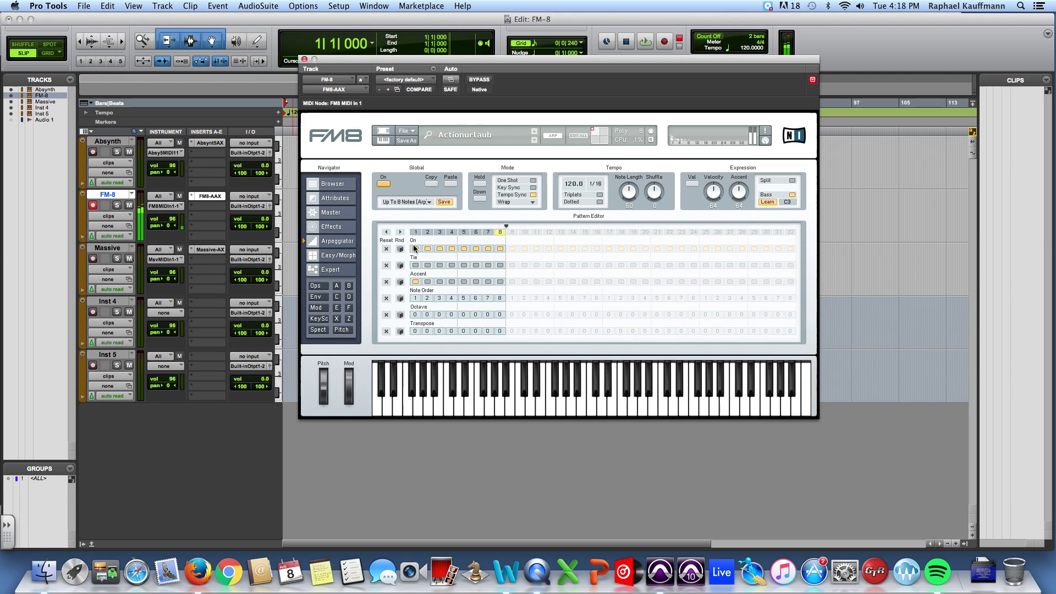
pyautogui.click(424, 202)
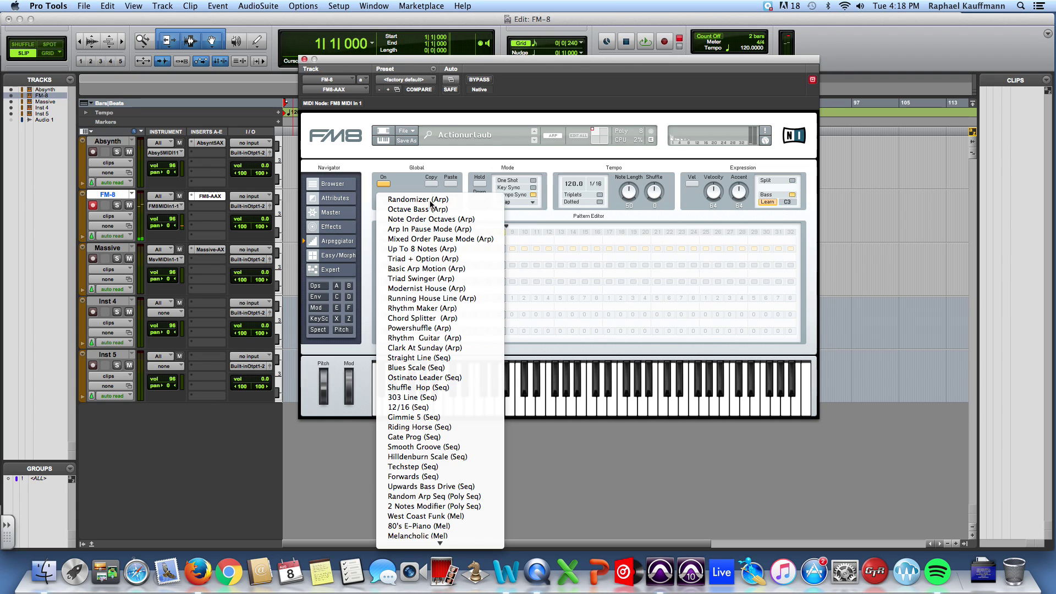
pyautogui.click(425, 259)
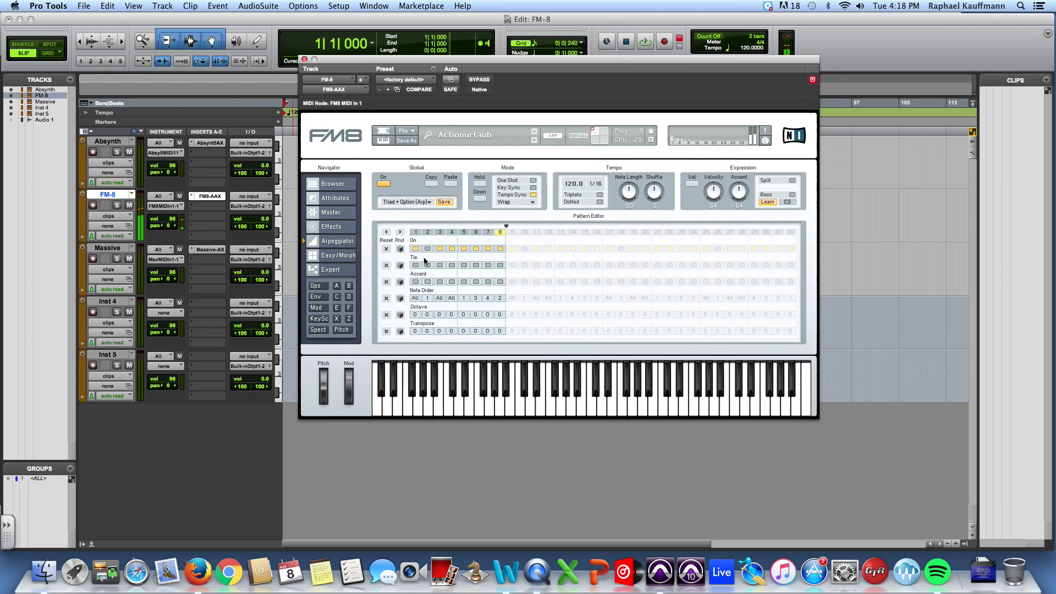
# Try a 1/8 arpeggio rate, return to 1/16, and extend the pattern to 16 steps
pyautogui.click(596, 188)
pyautogui.click(599, 201)
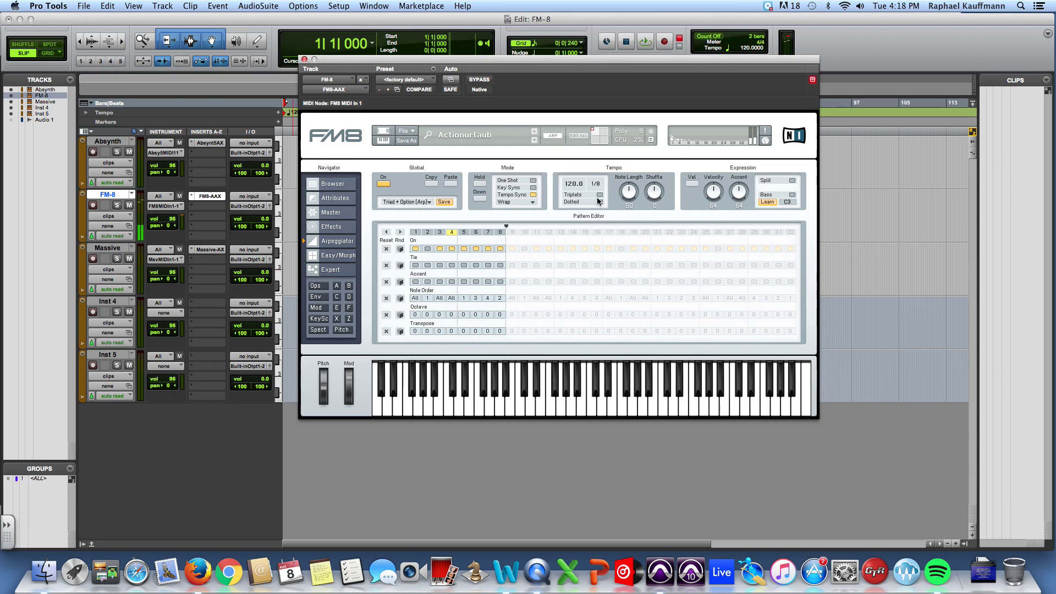
pyautogui.click(598, 187)
pyautogui.click(596, 210)
pyautogui.moveTo(506, 228); pyautogui.dragTo(601, 233)
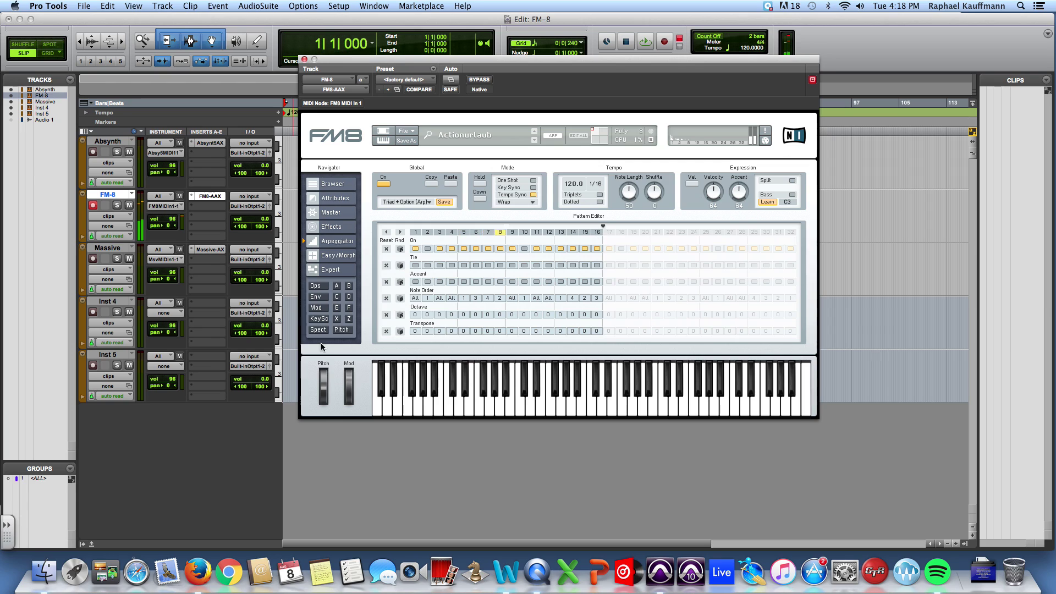
# Load the Modernist House (Arp) pattern and toggle the tie on step 1
pyautogui.click(421, 202)
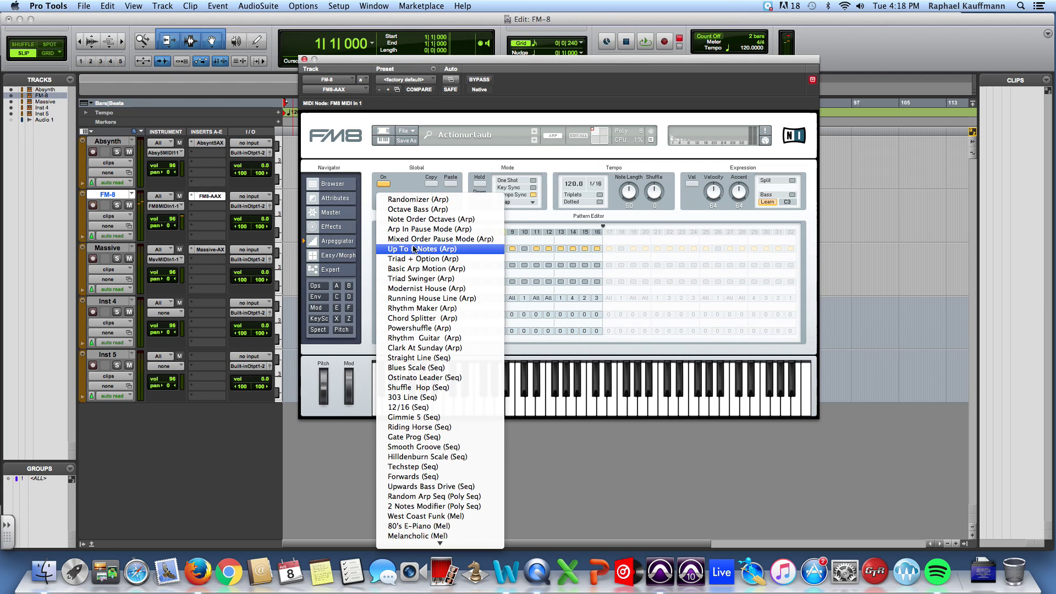
pyautogui.click(420, 289)
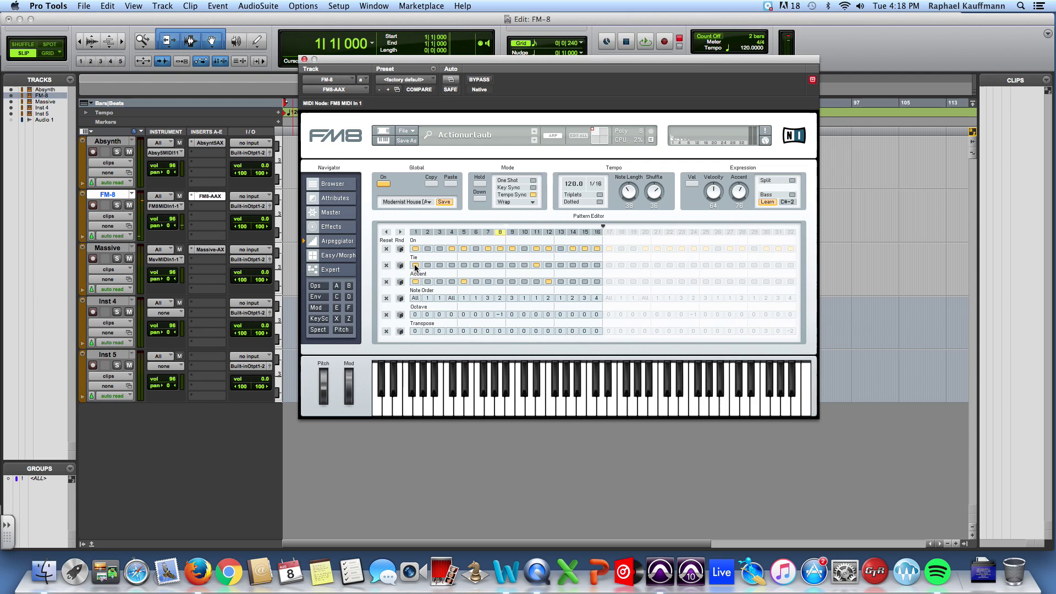
pyautogui.click(415, 266)
# Set octave shifts: step 1 +1, step 3 -2, step 5 +2, step 9 one octave
pyautogui.click(415, 315)
pyautogui.click(415, 325)
pyautogui.click(439, 315)
pyautogui.click(438, 352)
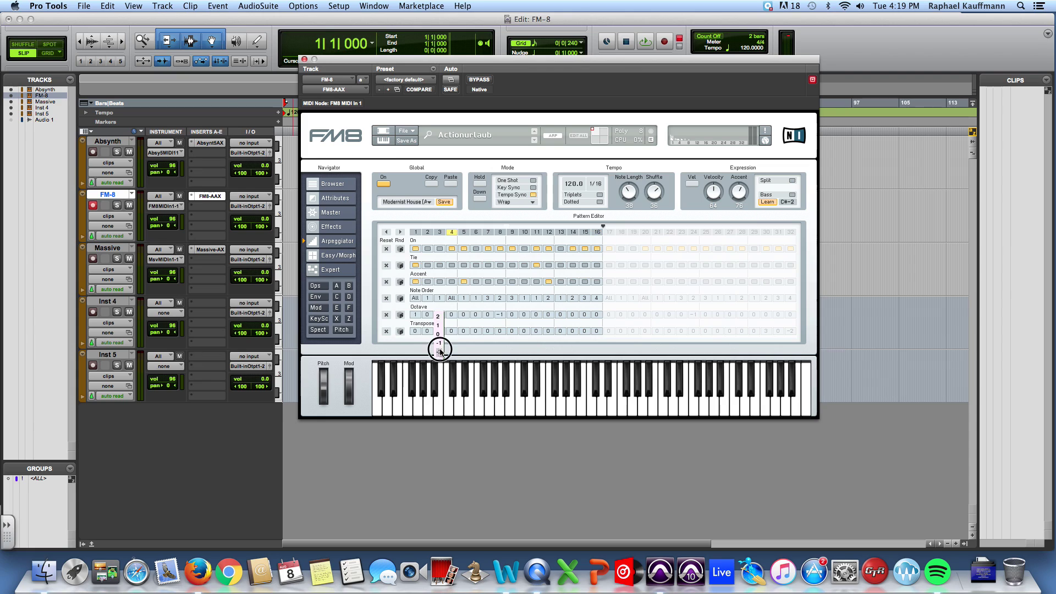
pyautogui.click(462, 316)
pyautogui.click(469, 316)
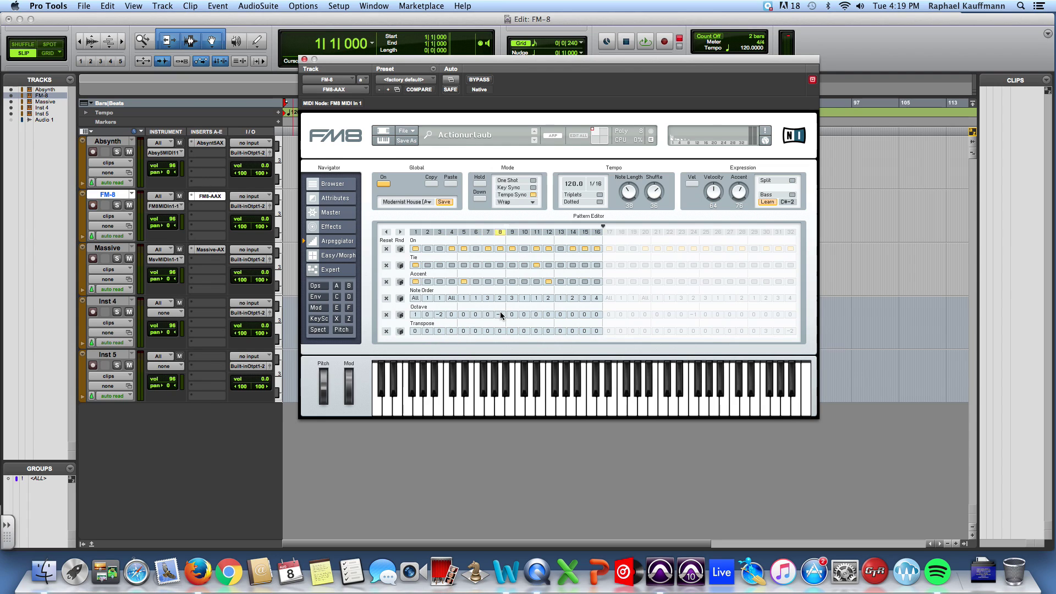
pyautogui.click(469, 316)
pyautogui.click(466, 317)
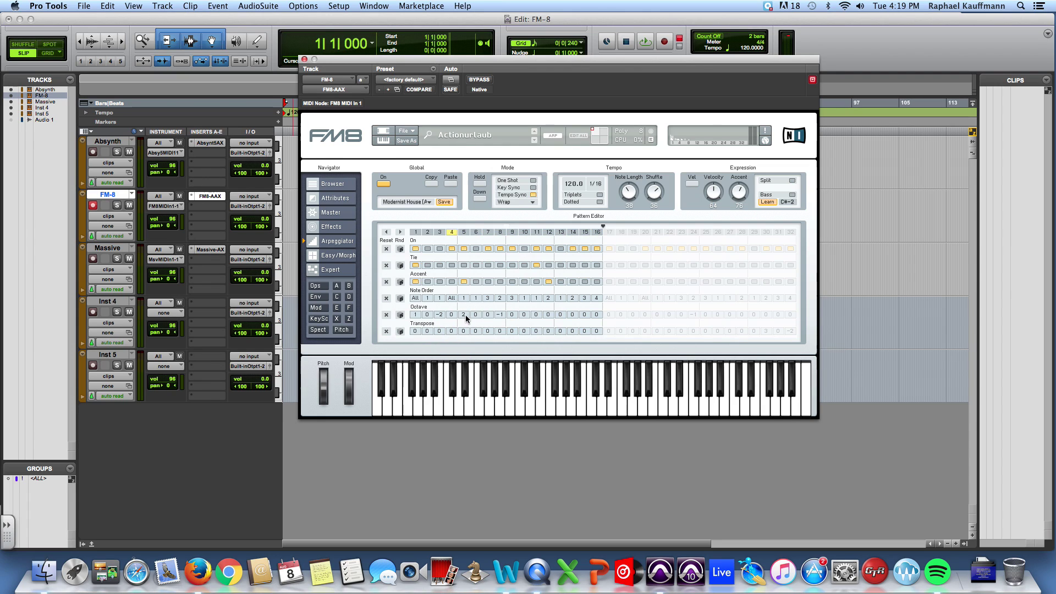
pyautogui.click(509, 314)
pyautogui.click(508, 306)
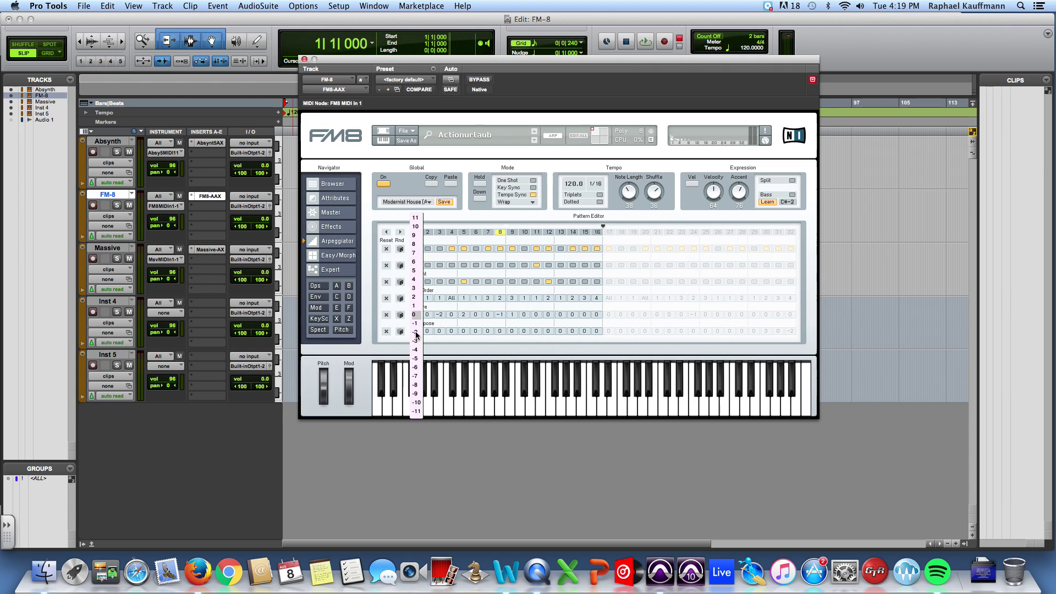
# Transpose step 1 and step 8 down a semitone and step 14 up 7
pyautogui.moveTo(416, 329); pyautogui.dragTo(416, 332)
pyautogui.moveTo(502, 333); pyautogui.dragTo(465, 290)
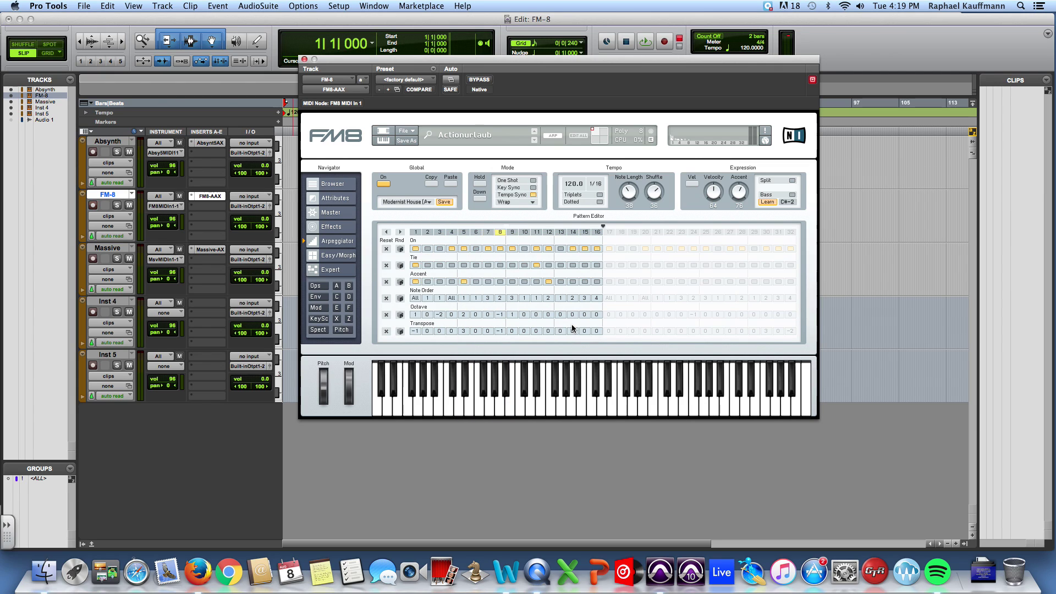
pyautogui.moveTo(572, 328); pyautogui.dragTo(573, 257)
# Step to Ad Parnassum, open FM8's Browser, and filter the Type column to Bass
pyautogui.click(535, 141)
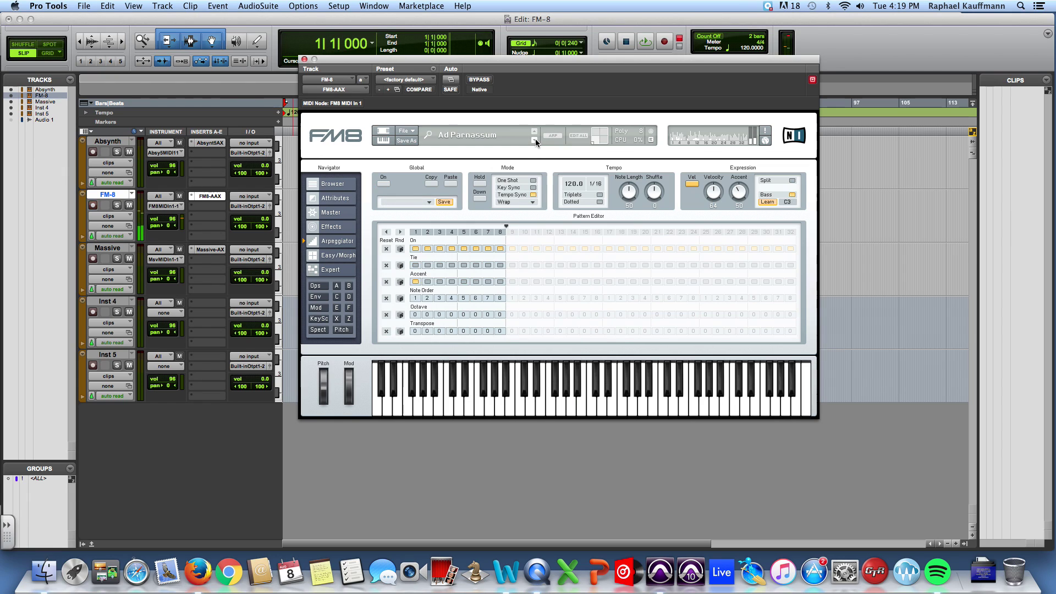
pyautogui.click(336, 256)
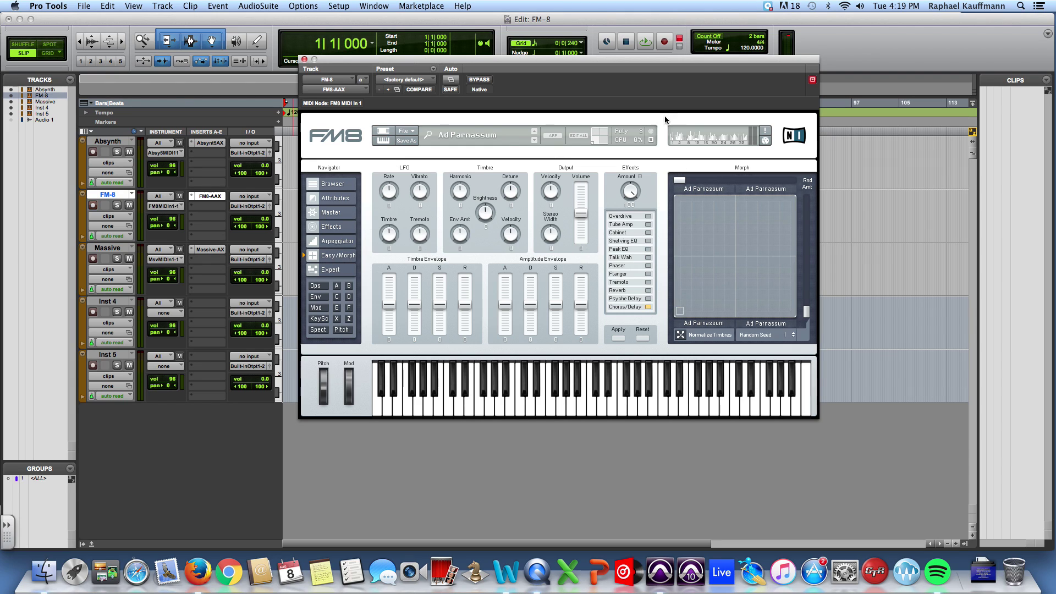
pyautogui.click(324, 185)
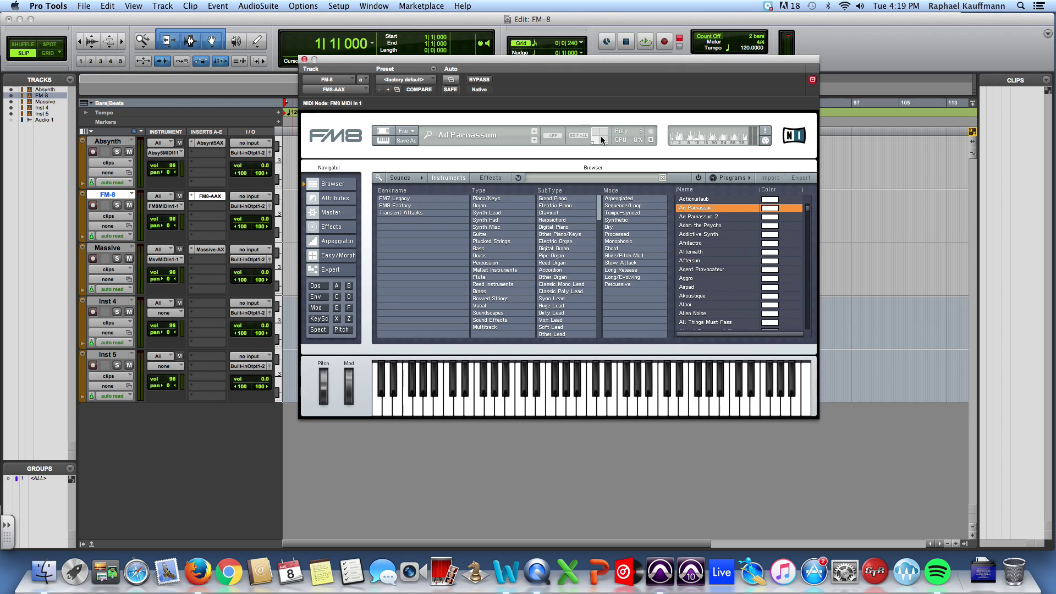
pyautogui.scroll(-5, 709, 280)
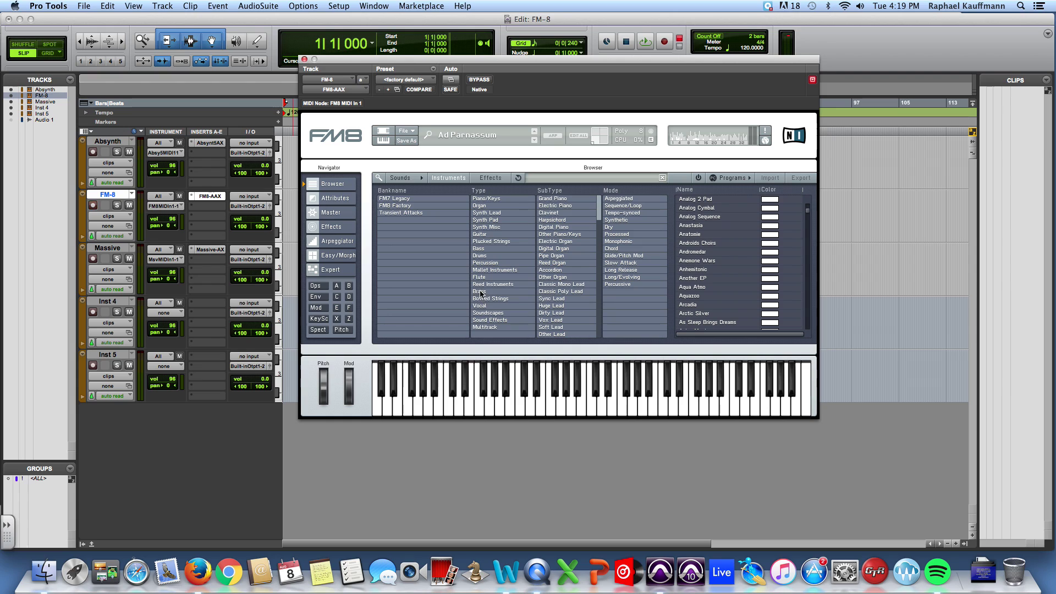
pyautogui.click(479, 248)
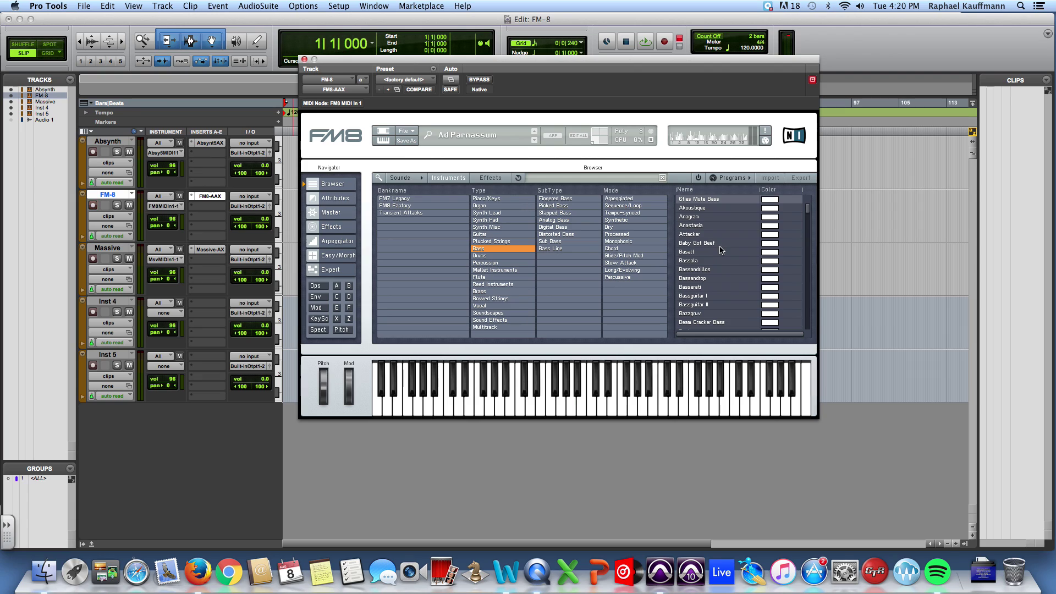
# Toggle the Sub Bass filter, then audition Basserati, Bassguitar I, Bassguitar II and Bazzgruv
pyautogui.click(550, 242)
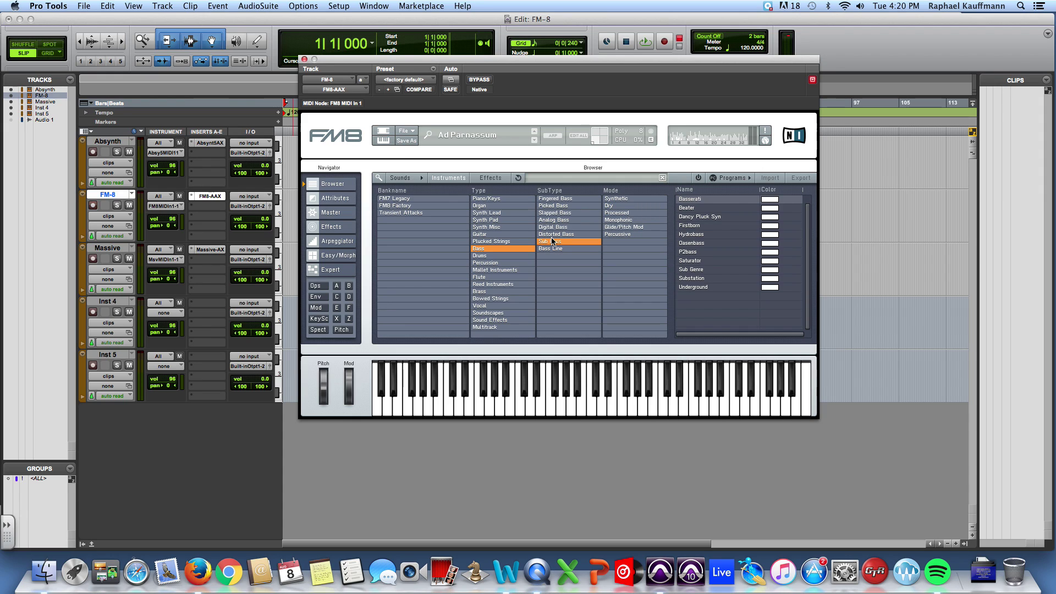
pyautogui.click(552, 241)
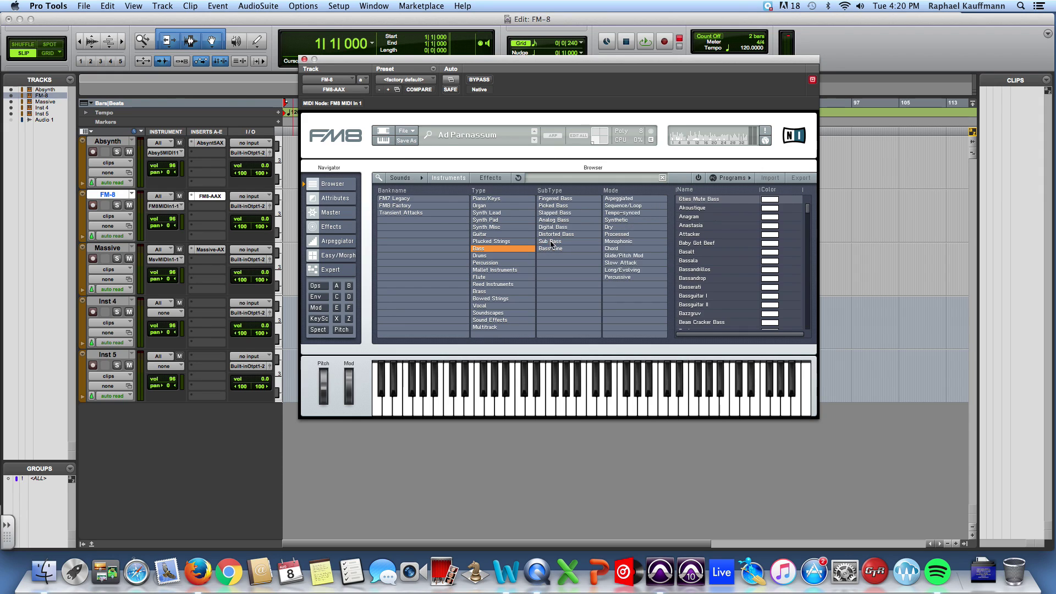
pyautogui.click(698, 287)
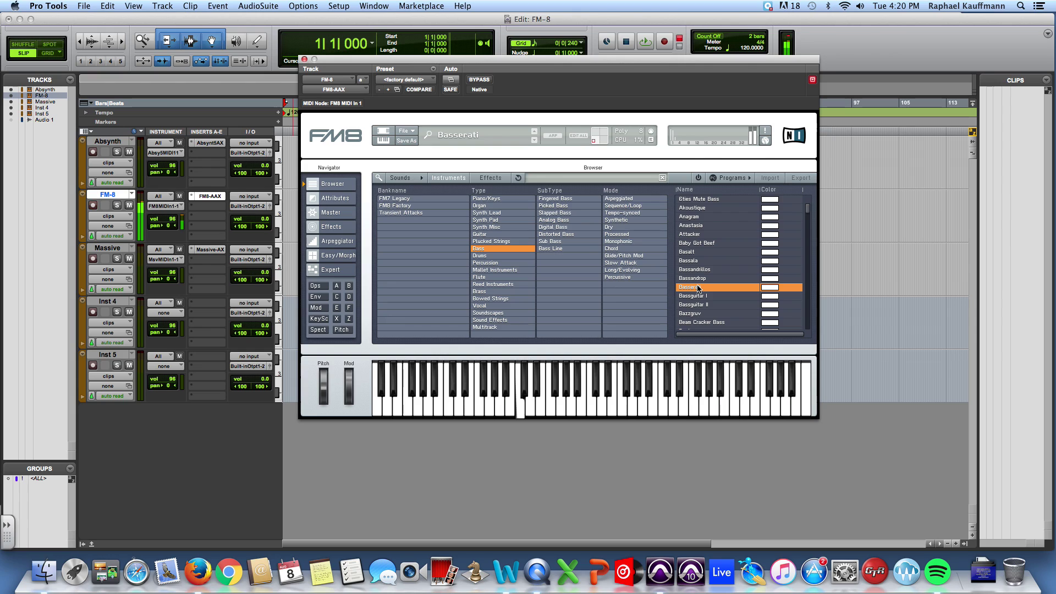
pyautogui.click(694, 297)
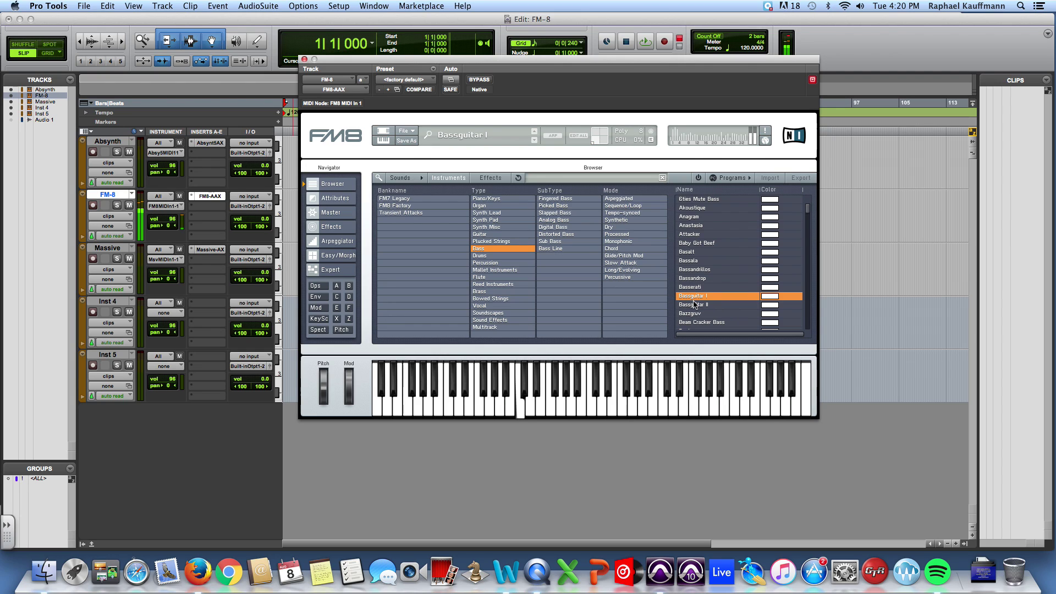
pyautogui.click(694, 304)
pyautogui.click(693, 314)
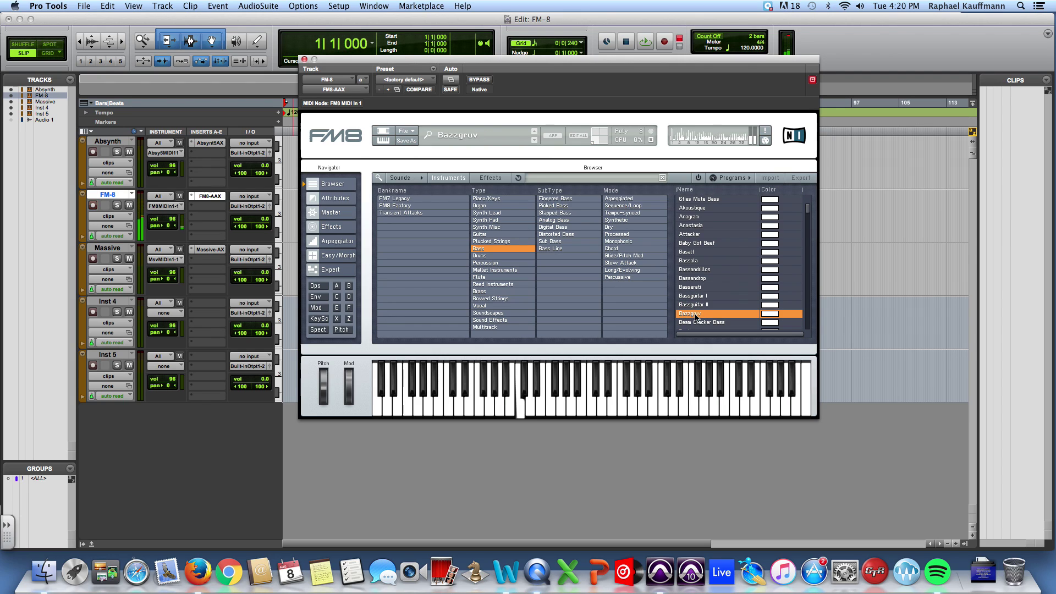
pyautogui.click(692, 288)
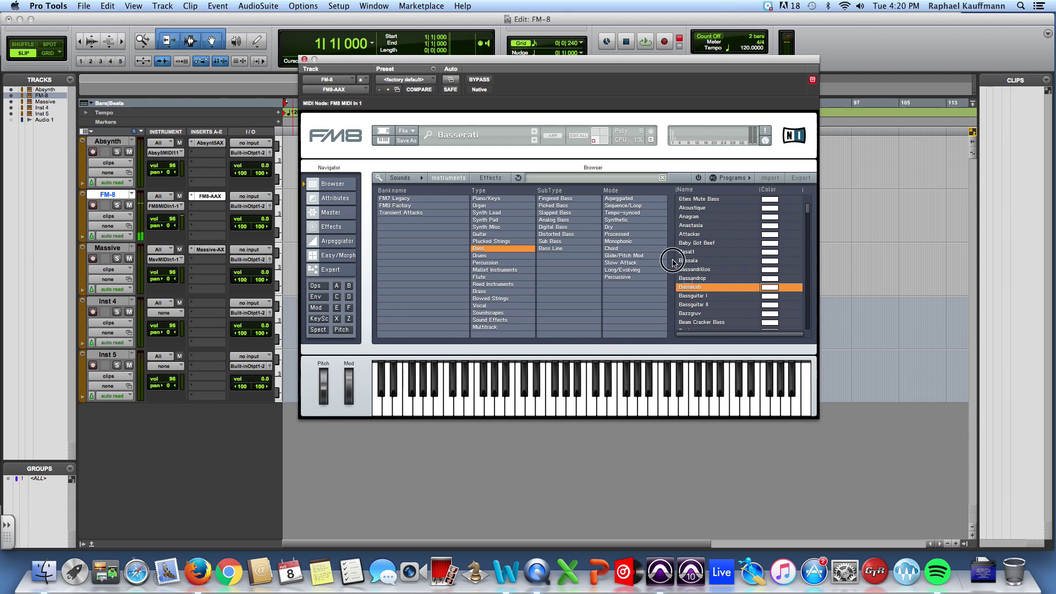
# Reselect Bassguitar I, Basserati and Bassguitar II, record-enable the FM-8 track, then step to Bazzgruv
pyautogui.click(600, 142)
pyautogui.click(701, 297)
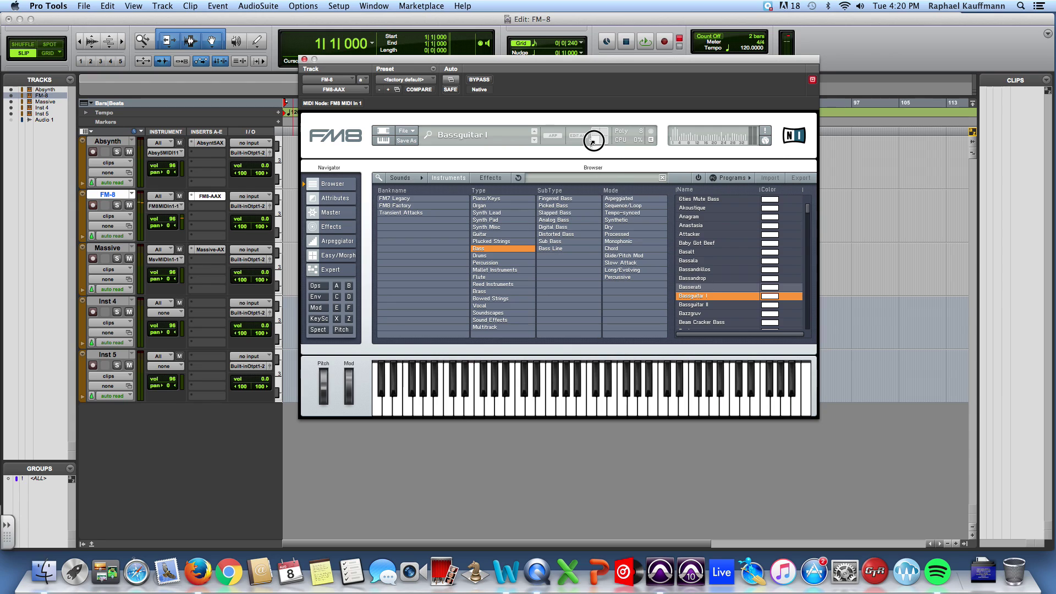
pyautogui.click(688, 287)
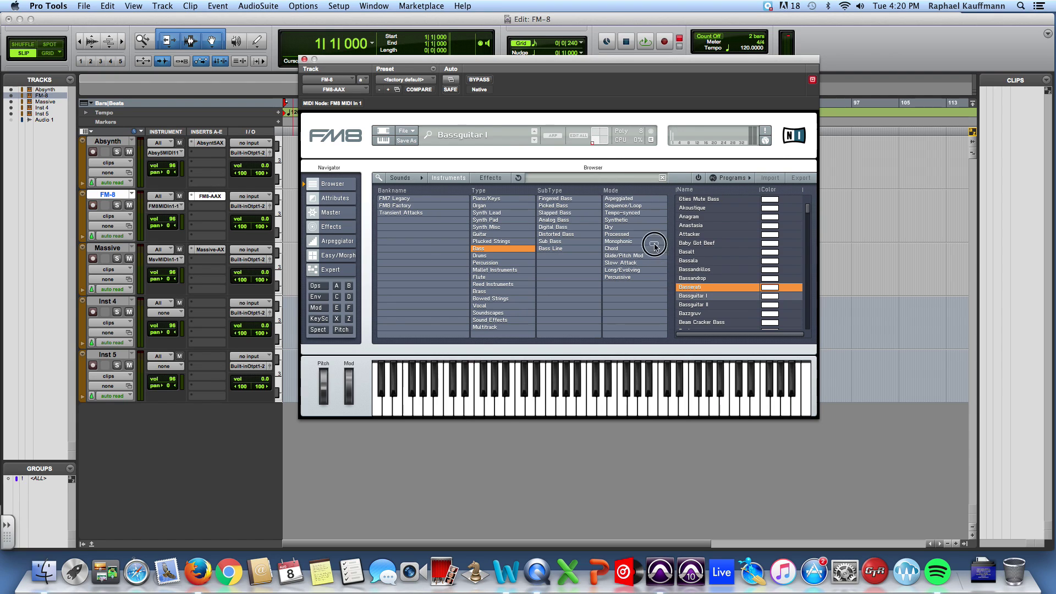
pyautogui.click(595, 133)
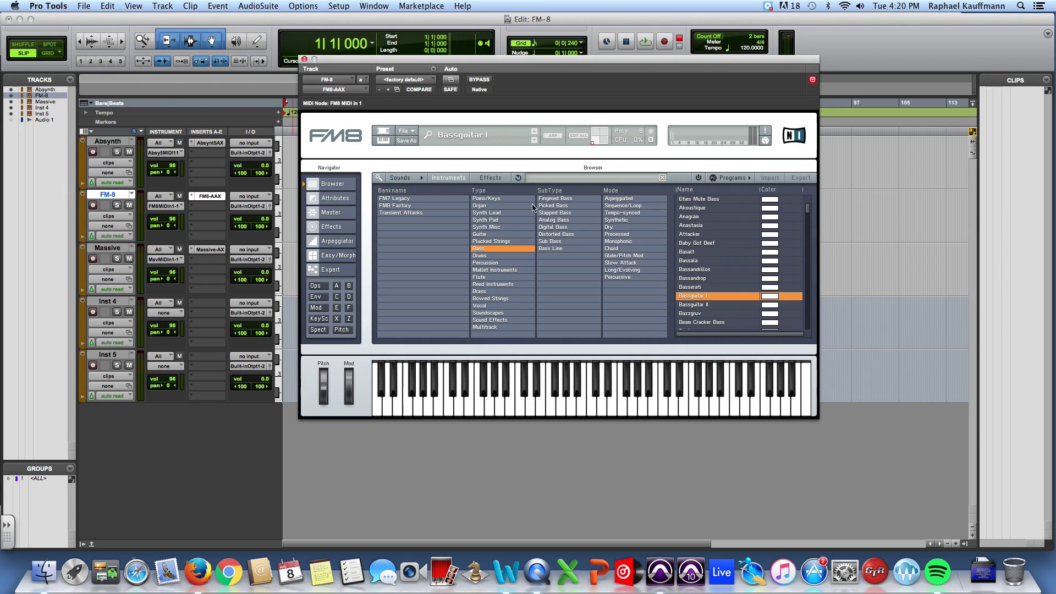
pyautogui.click(692, 303)
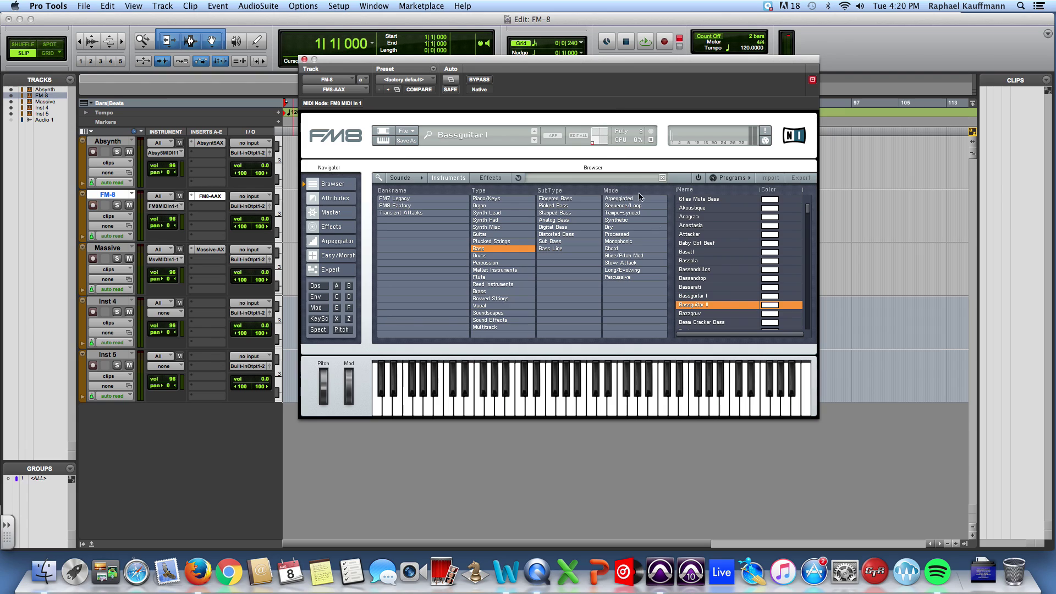
pyautogui.hotkey('shift', 'r')
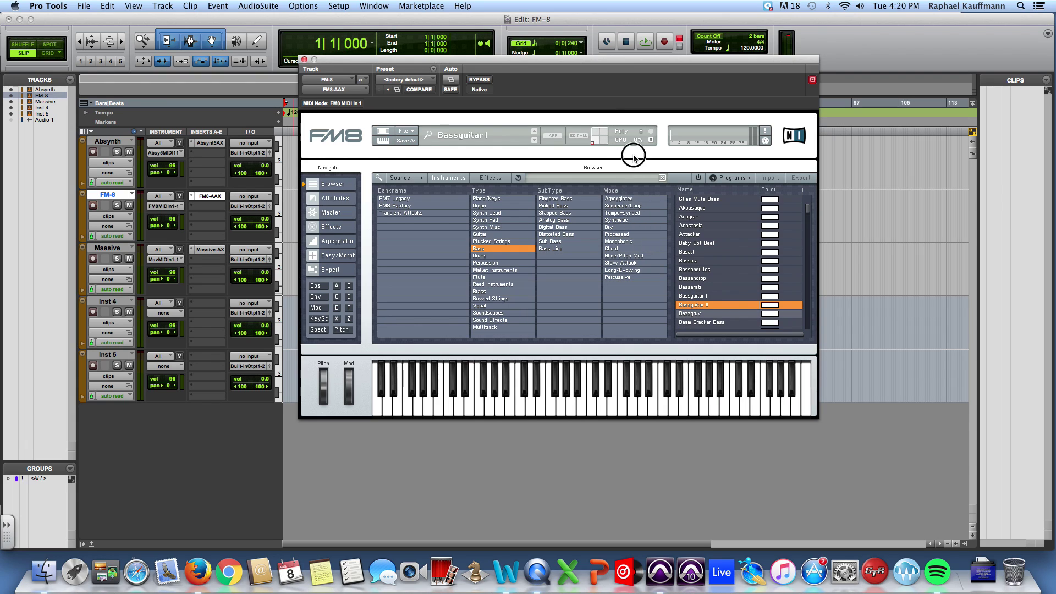
pyautogui.press('Down')
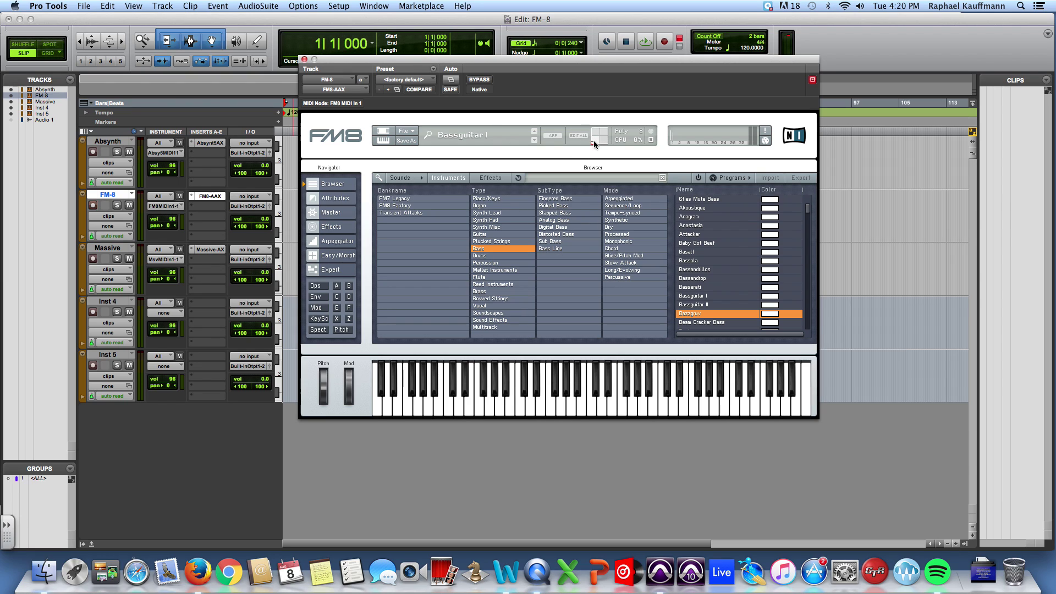
# Switch FM8 to Easy/Morph, showing the four bass presets on the morph pad corners
pyautogui.click(345, 254)
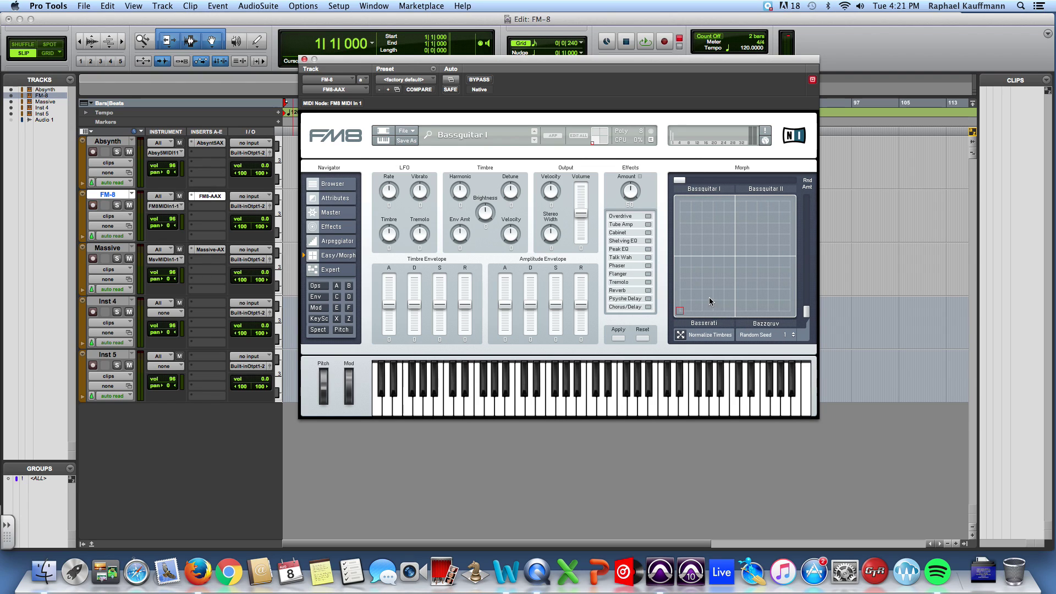
# Drag the morph square and top slider, raise Rnd Amt, and settle the blend lower-left
pyautogui.moveTo(685, 315)
pyautogui.mouseDown()
pyautogui.moveTo(795, 202)
pyautogui.moveTo(680, 197)
pyautogui.moveTo(677, 312)
pyautogui.moveTo(787, 316)
pyautogui.mouseUp()
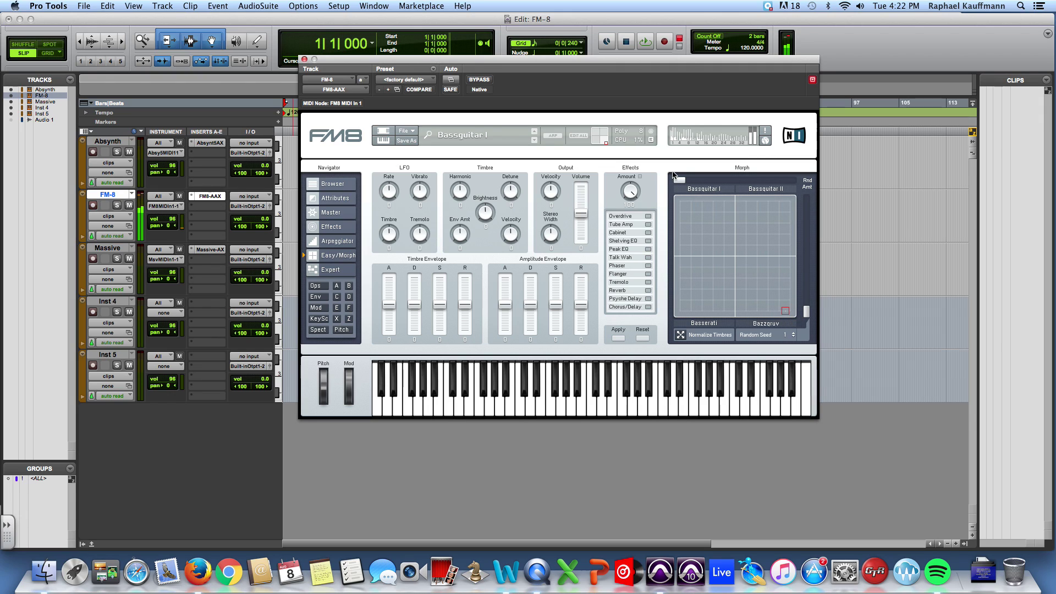
pyautogui.moveTo(679, 180); pyautogui.dragTo(714, 180)
pyautogui.moveTo(785, 314)
pyautogui.mouseDown()
pyautogui.moveTo(749, 278)
pyautogui.moveTo(717, 272)
pyautogui.moveTo(719, 239)
pyautogui.moveTo(754, 232)
pyautogui.moveTo(762, 268)
pyautogui.moveTo(717, 265)
pyautogui.mouseUp()
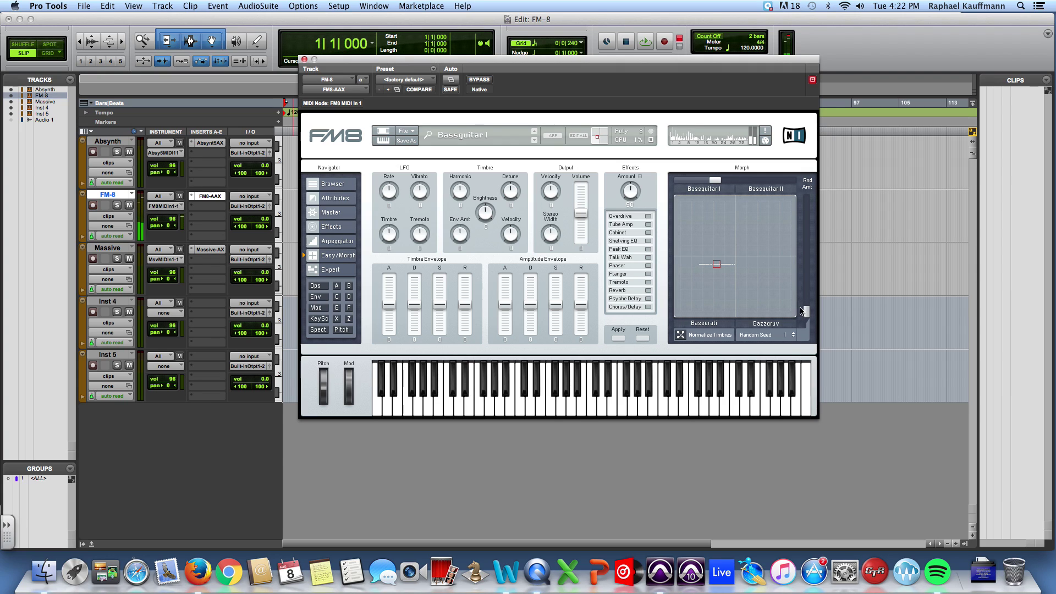
pyautogui.moveTo(806, 310); pyautogui.dragTo(807, 272)
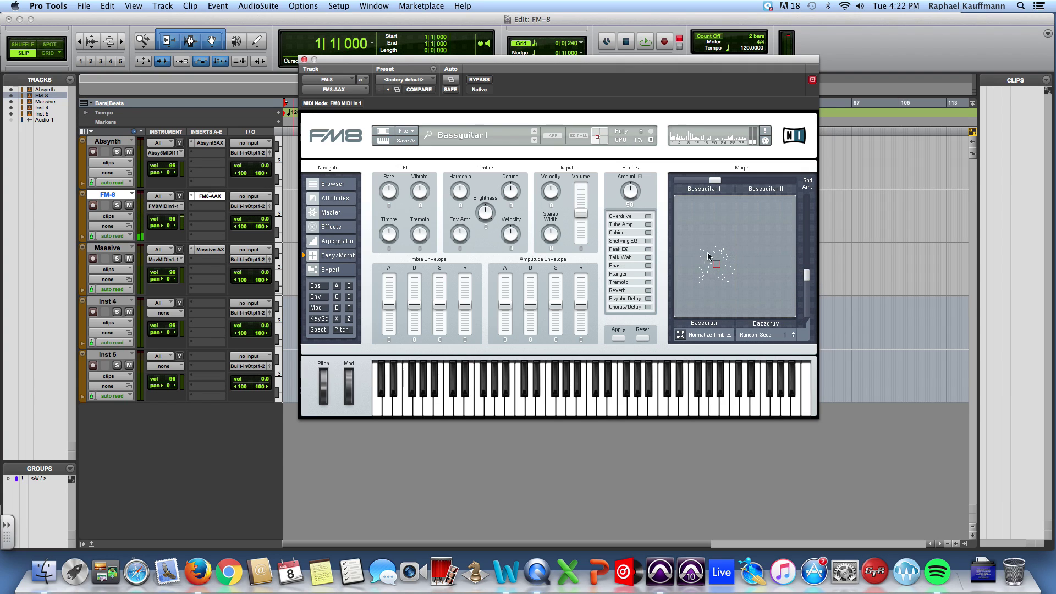
pyautogui.moveTo(716, 265)
pyautogui.mouseDown()
pyautogui.moveTo(716, 246)
pyautogui.moveTo(713, 270)
pyautogui.moveTo(750, 264)
pyautogui.moveTo(759, 282)
pyautogui.moveTo(748, 300)
pyautogui.moveTo(718, 299)
pyautogui.mouseUp()
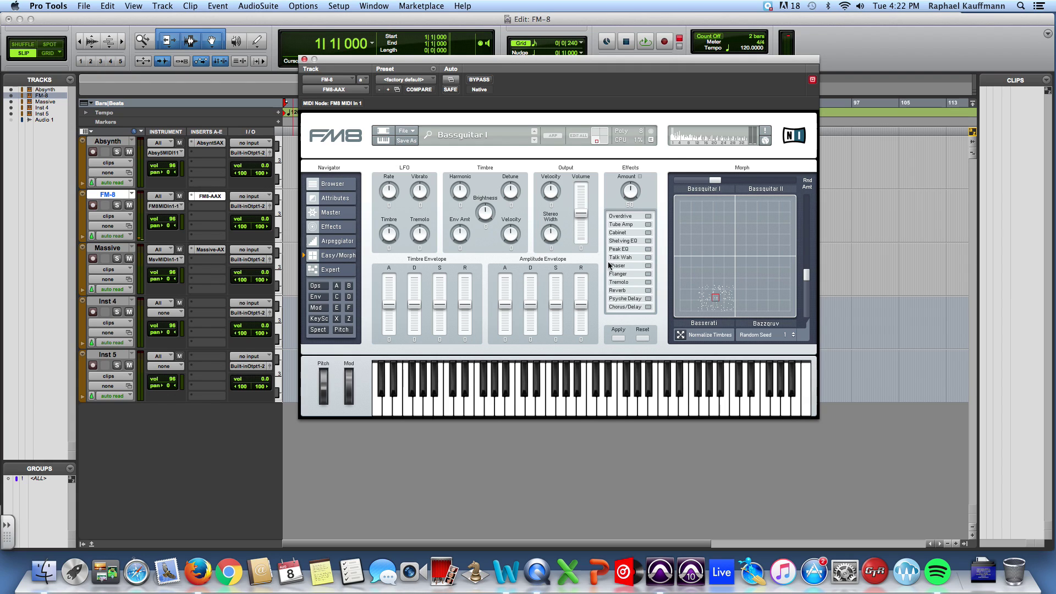
# Go to the Expert page and create a New Sound with six plain sine operators
pyautogui.click(643, 337)
pyautogui.click(331, 270)
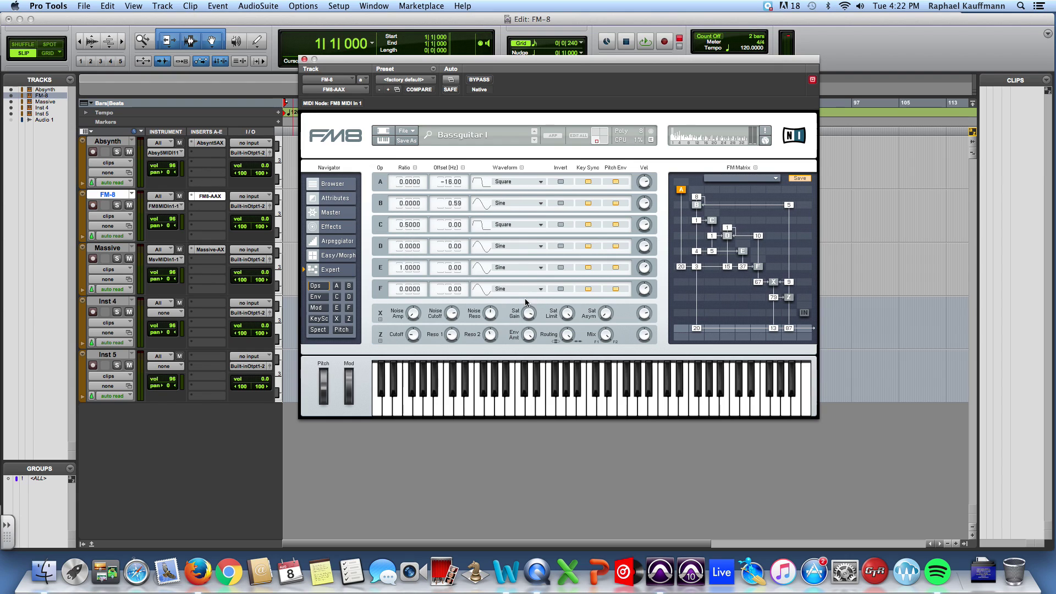
pyautogui.click(412, 132)
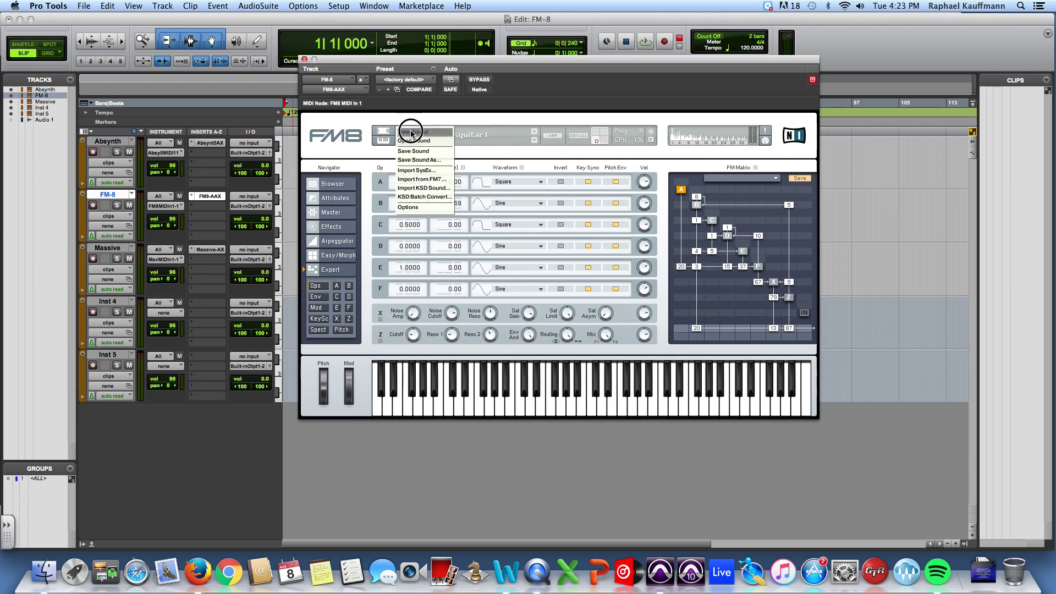
pyautogui.click(413, 133)
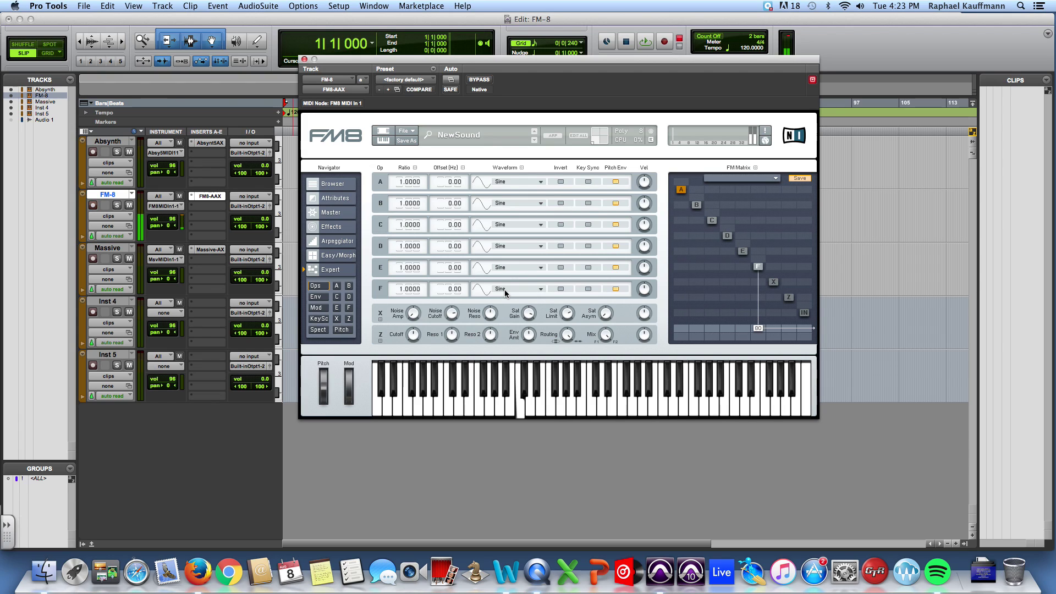
# Audition Sawtooth, Square and Soft Square waveforms on operator F
pyautogui.click(506, 292)
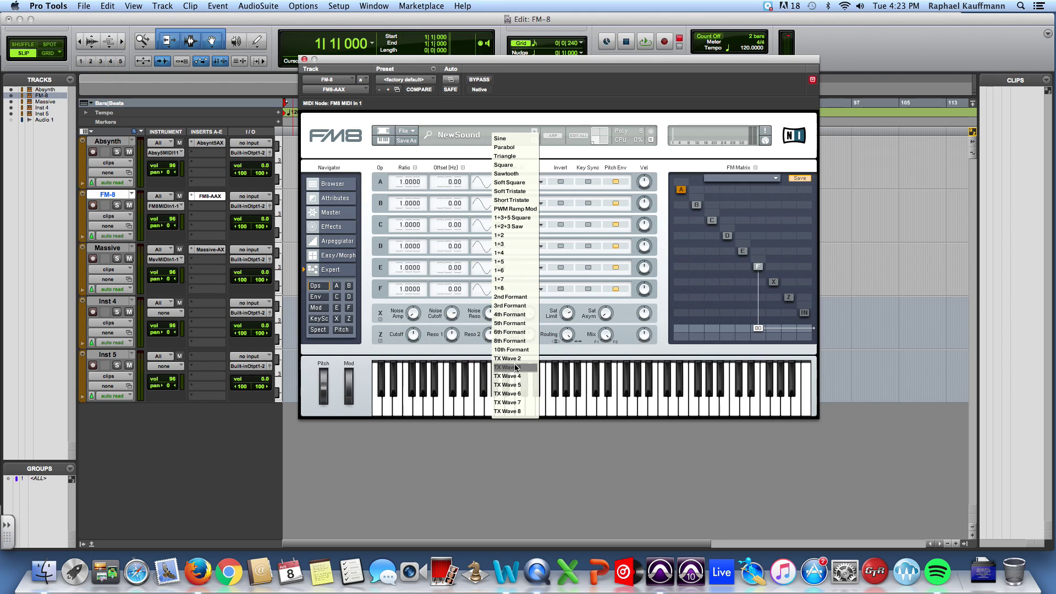
pyautogui.click(527, 173)
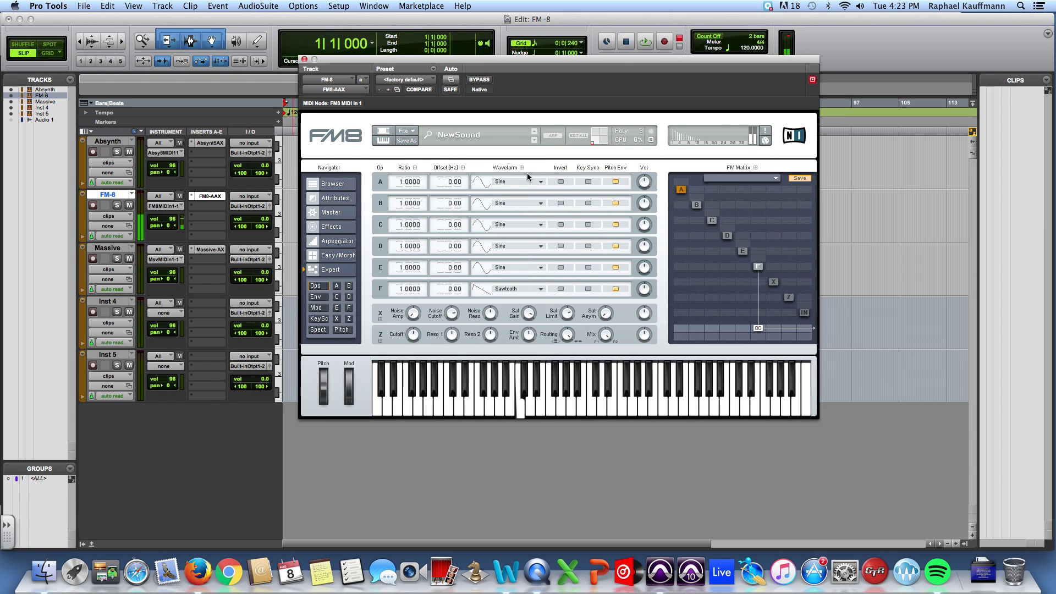
pyautogui.click(532, 292)
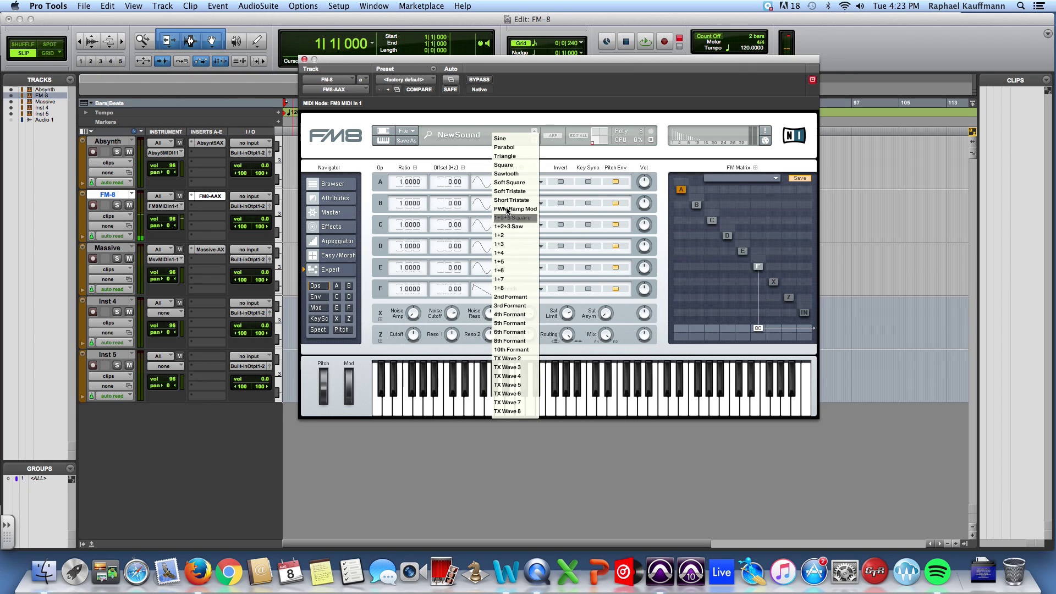
pyautogui.click(503, 165)
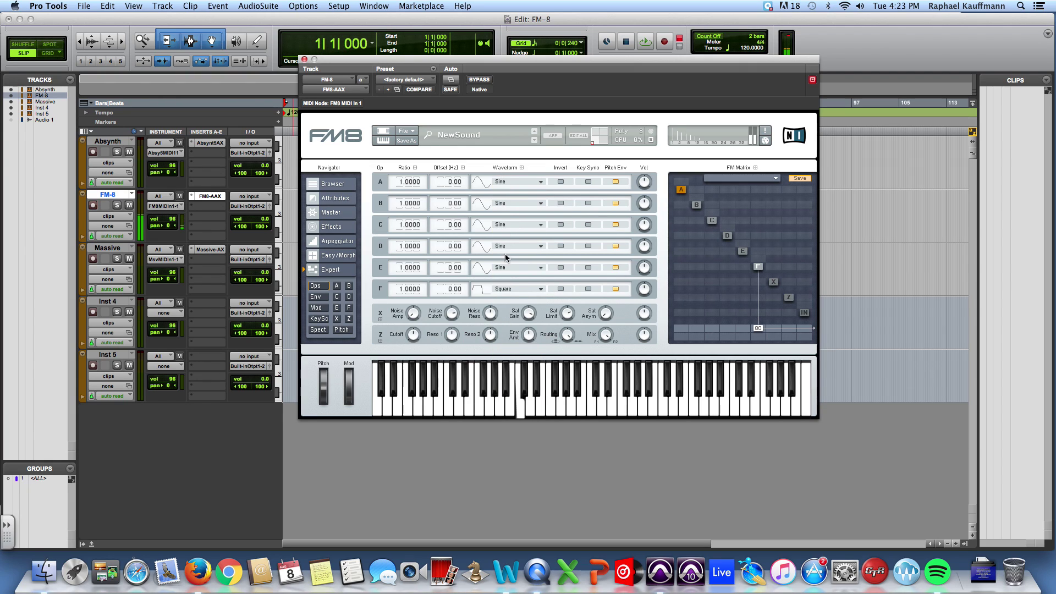
pyautogui.click(516, 289)
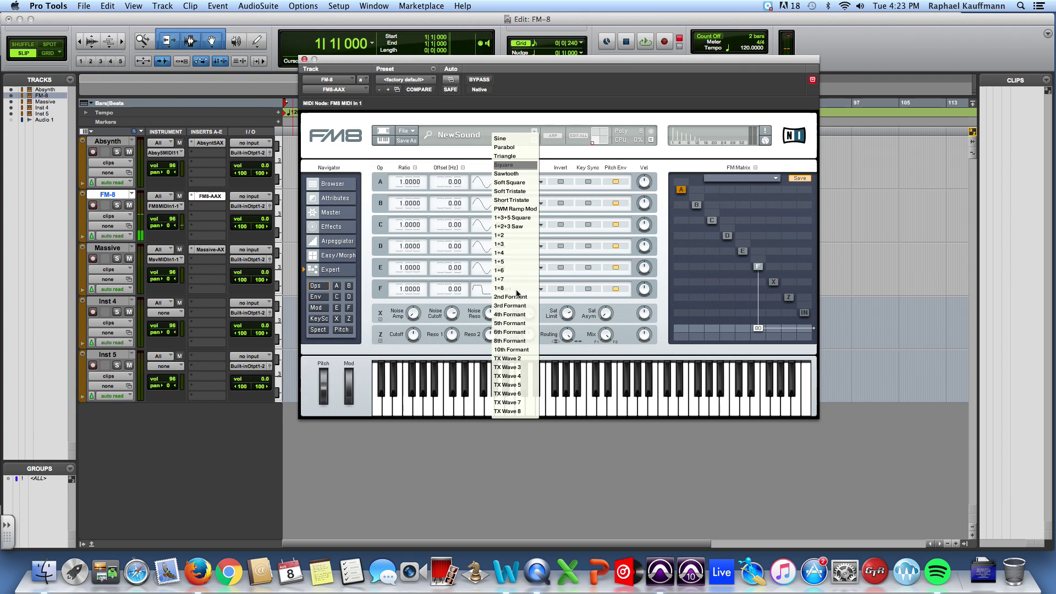
pyautogui.click(501, 163)
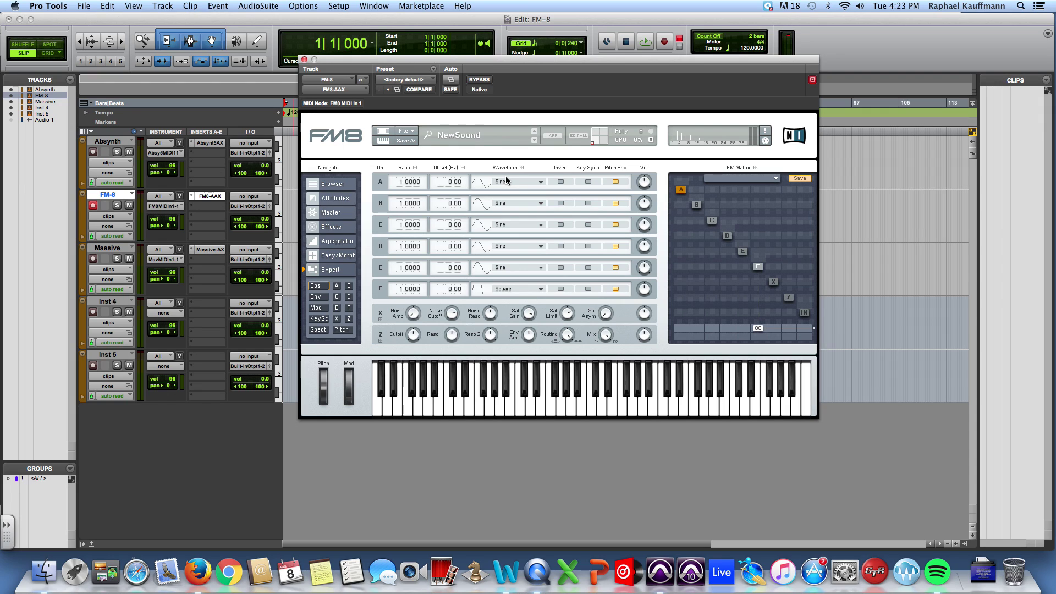
pyautogui.click(513, 288)
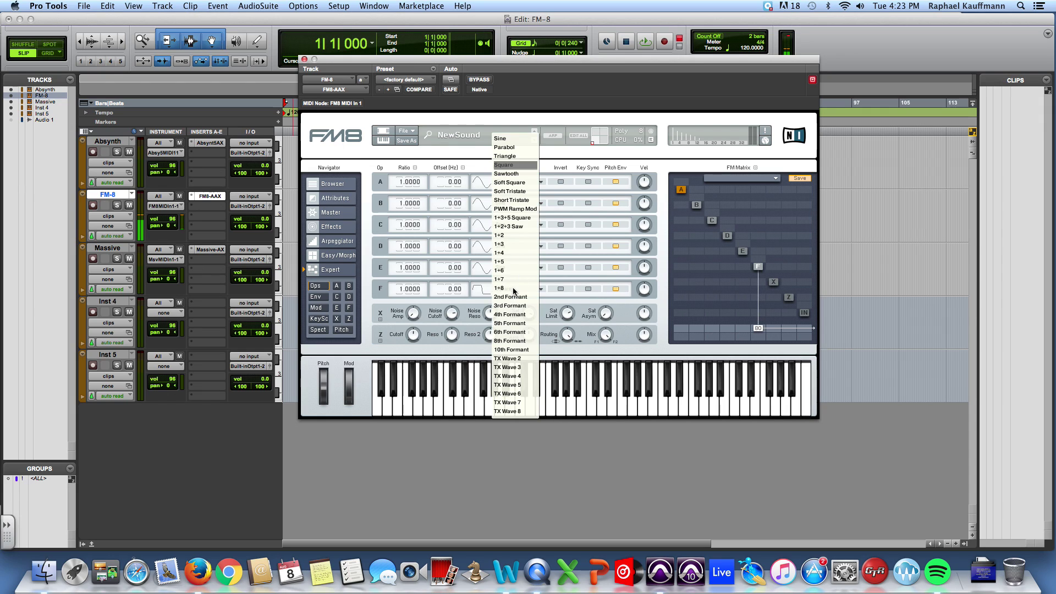
pyautogui.click(510, 185)
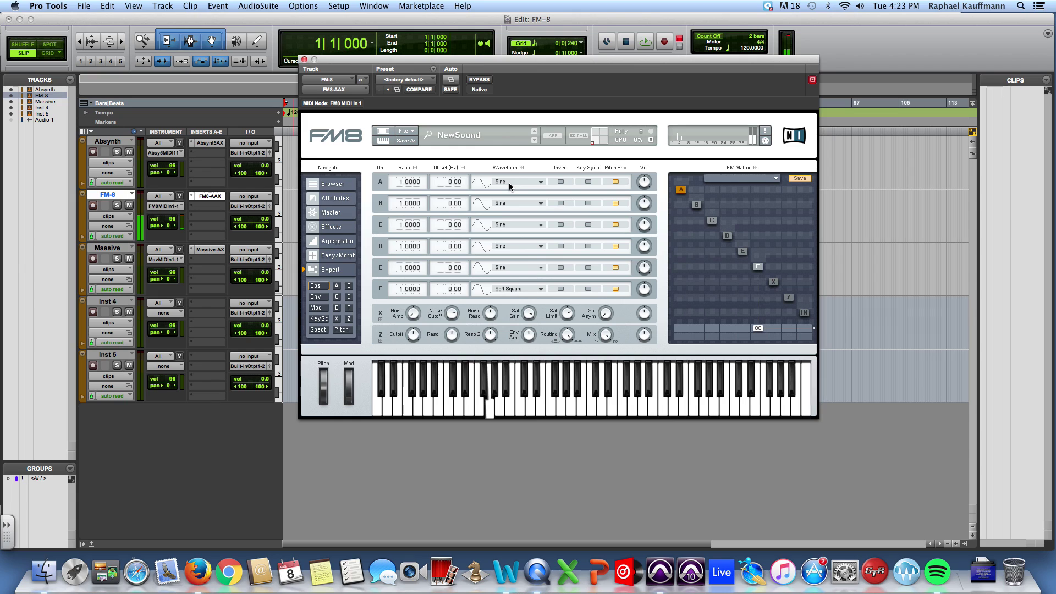
# Give operator A the 8th Formant waveform and settle operator F on Short Tristate after trying 1+2+3 Saw
pyautogui.click(510, 187)
pyautogui.click(519, 345)
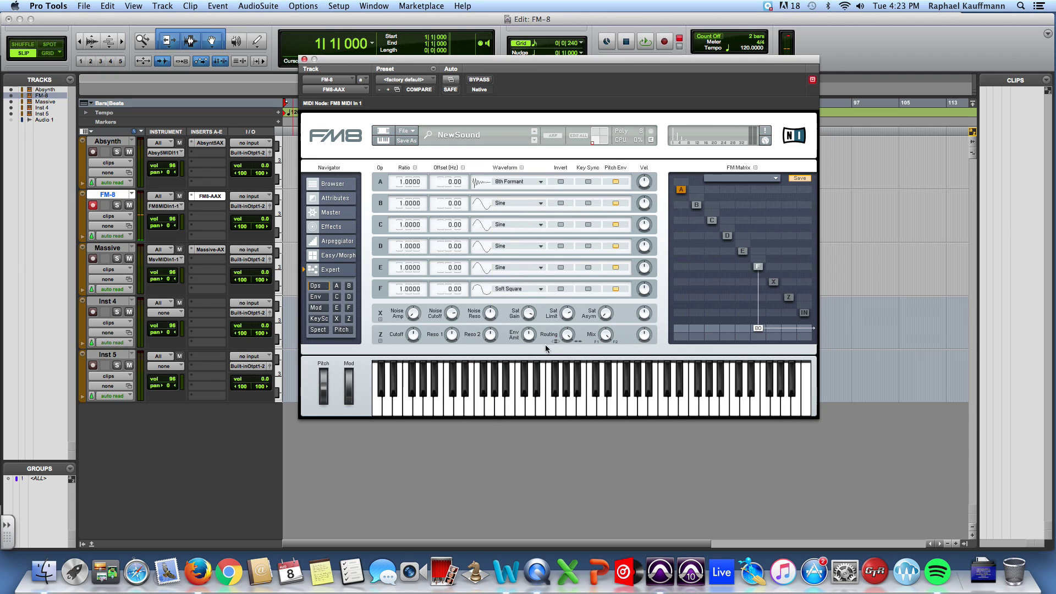
pyautogui.click(501, 285)
pyautogui.click(513, 227)
pyautogui.click(517, 286)
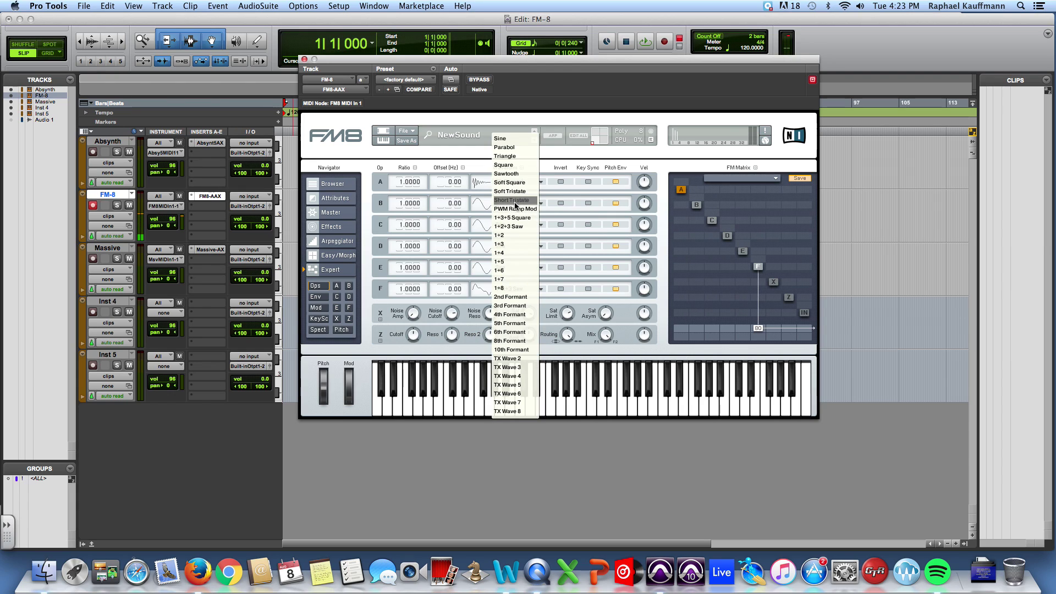
pyautogui.click(513, 201)
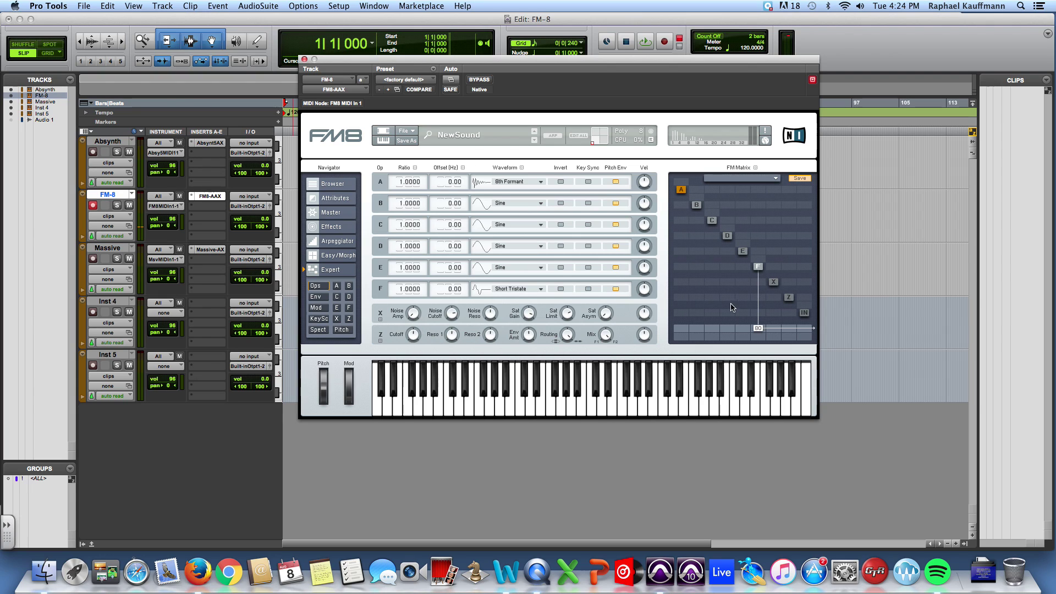
# Turn operator F's output level down to 0 and route F into operator X
pyautogui.click(774, 282)
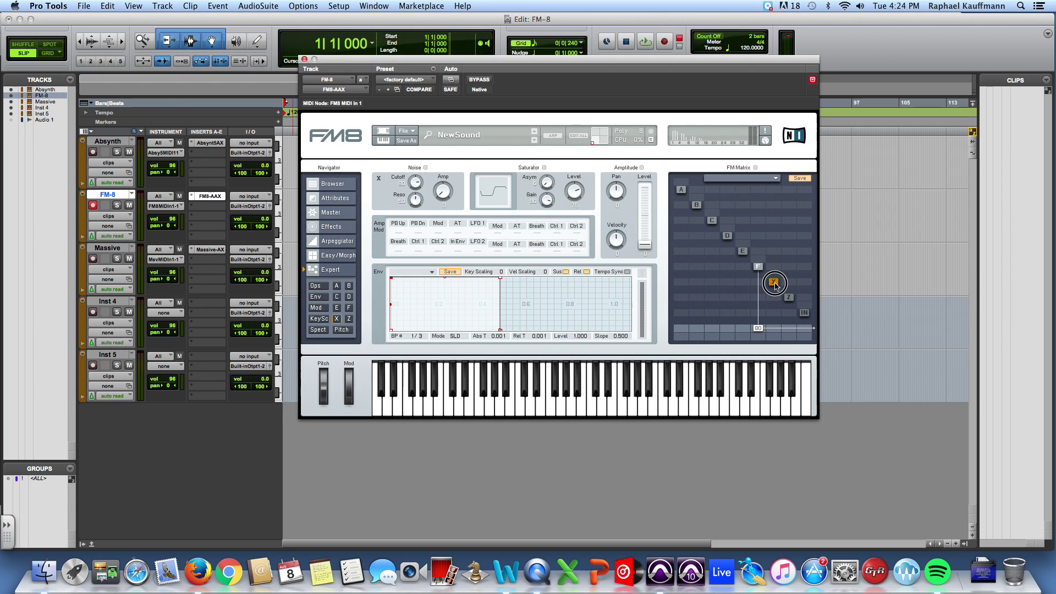
pyautogui.click(758, 266)
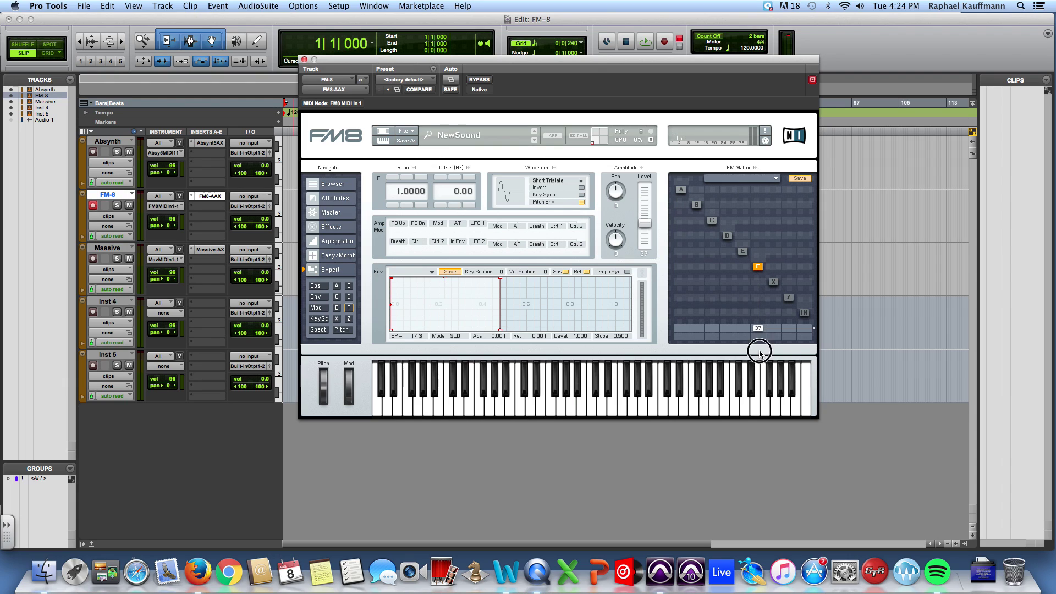
pyautogui.moveTo(759, 353); pyautogui.dragTo(753, 395)
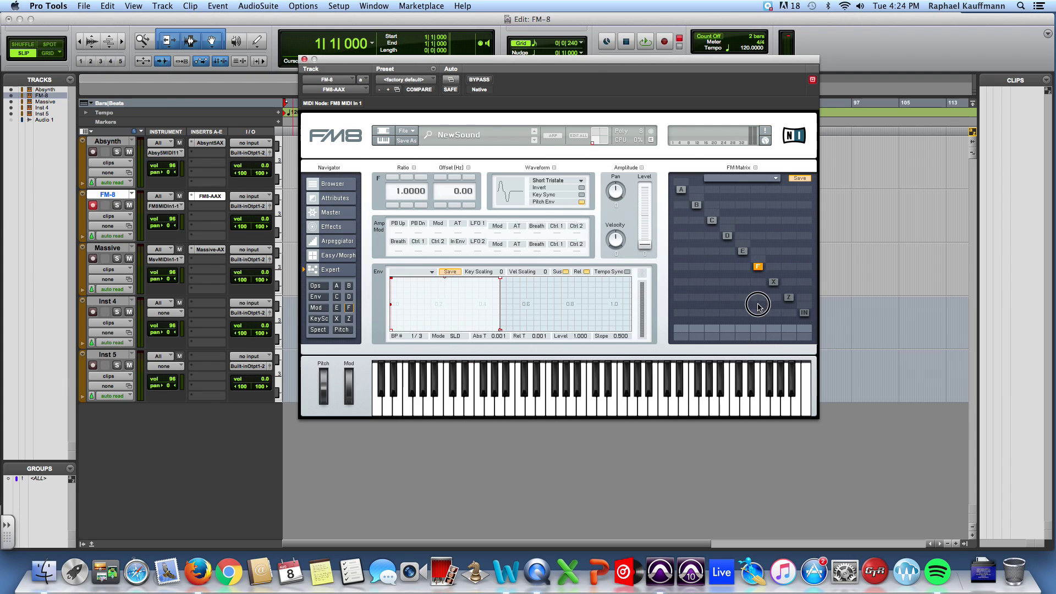
pyautogui.click(773, 282)
pyautogui.moveTo(763, 283); pyautogui.dragTo(757, 217)
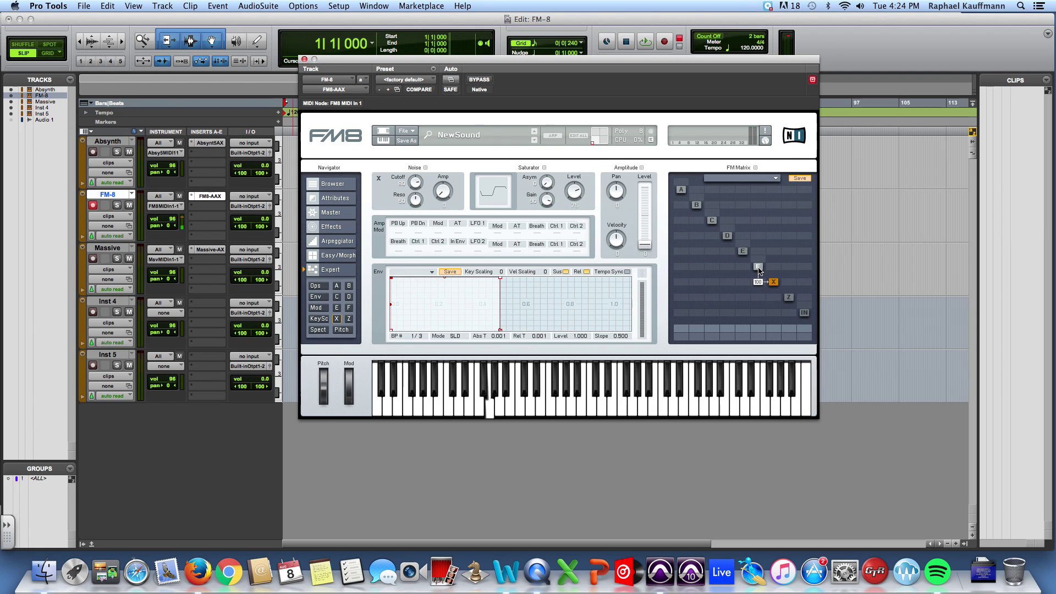
# Revisit operator F's settings and lower the F-to-X modulation amount
pyautogui.click(350, 309)
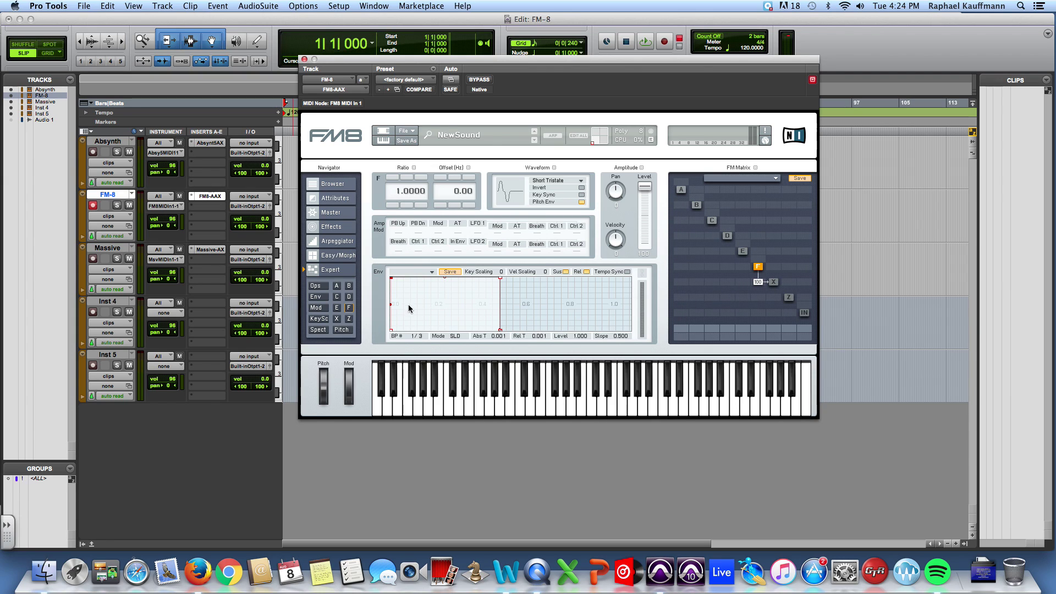
pyautogui.click(338, 319)
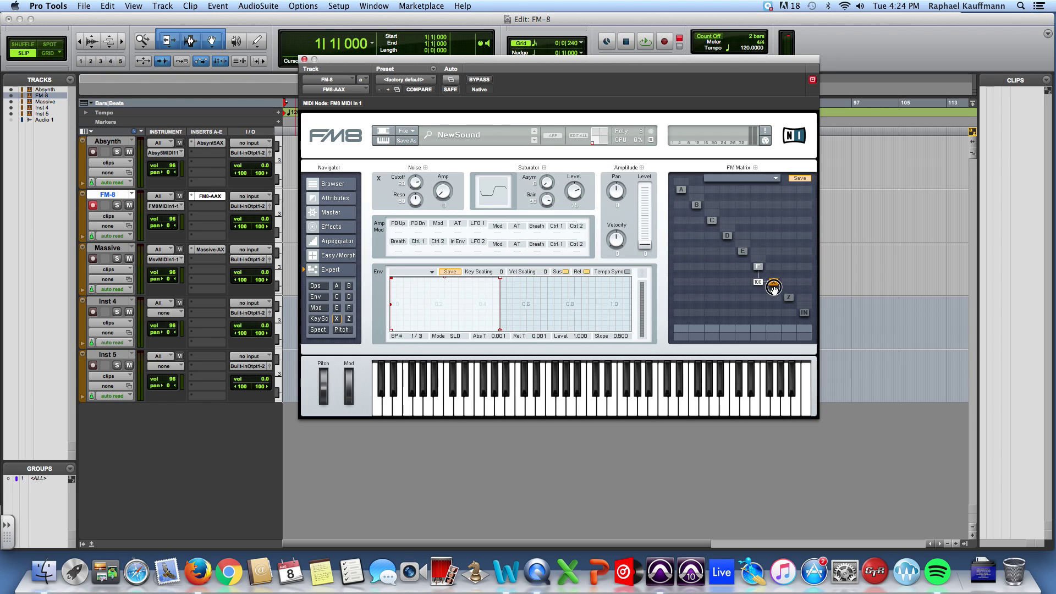
pyautogui.click(777, 345)
pyautogui.click(764, 351)
pyautogui.click(738, 328)
pyautogui.moveTo(758, 282); pyautogui.dragTo(768, 301)
# Open FM8's sound browser, glance at the folder tree, then show the Effects categories
pyautogui.click(328, 184)
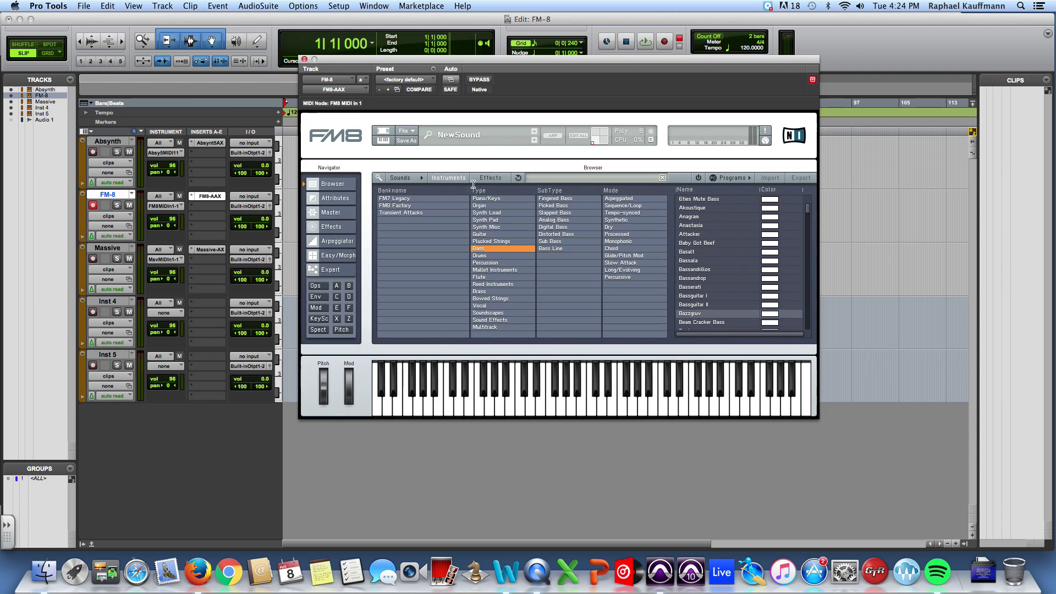
pyautogui.click(406, 178)
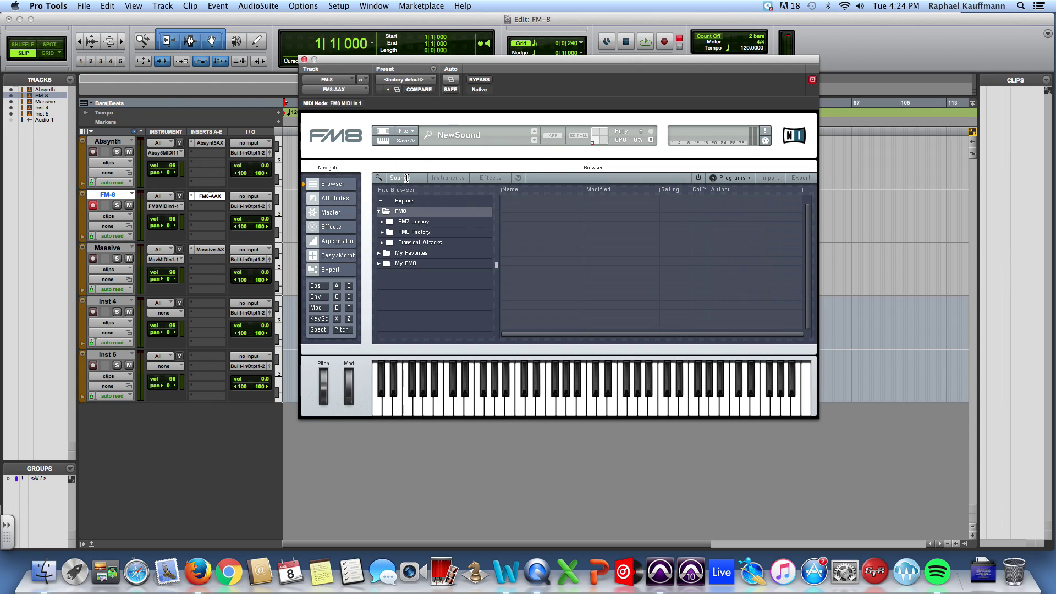
pyautogui.click(407, 178)
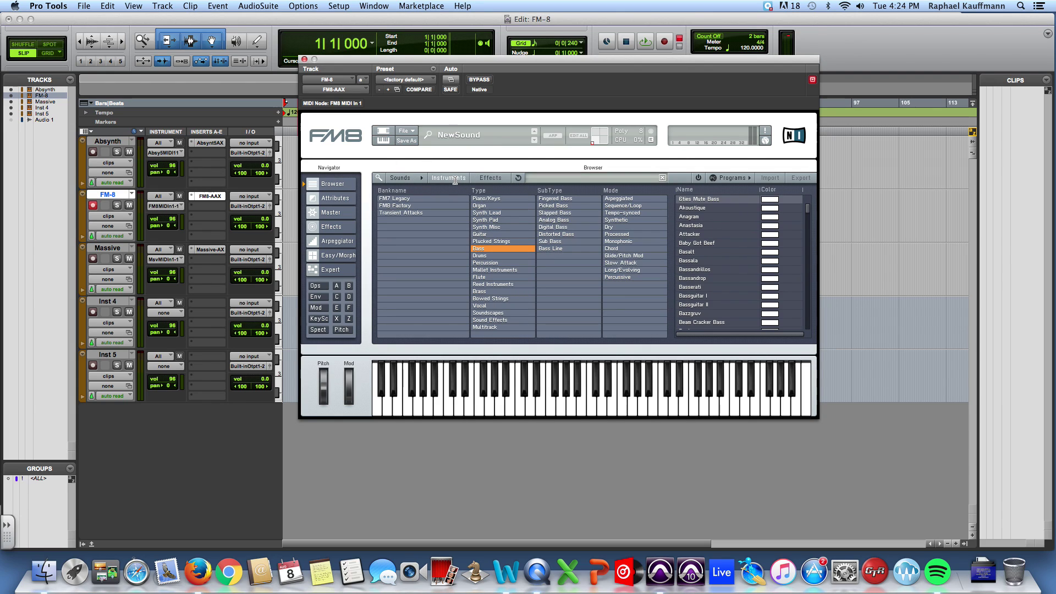
pyautogui.click(490, 178)
# Toggle between folder tree and category lists, then view Effects and finally Instruments categories
pyautogui.click(394, 178)
pyautogui.click(395, 178)
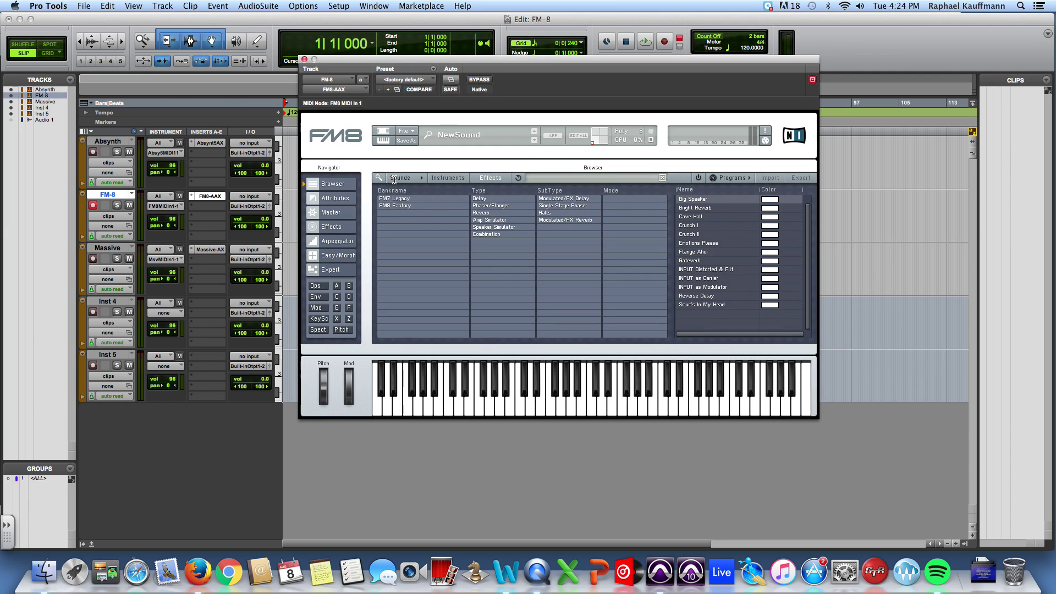
pyautogui.click(394, 179)
pyautogui.click(395, 178)
pyautogui.click(395, 179)
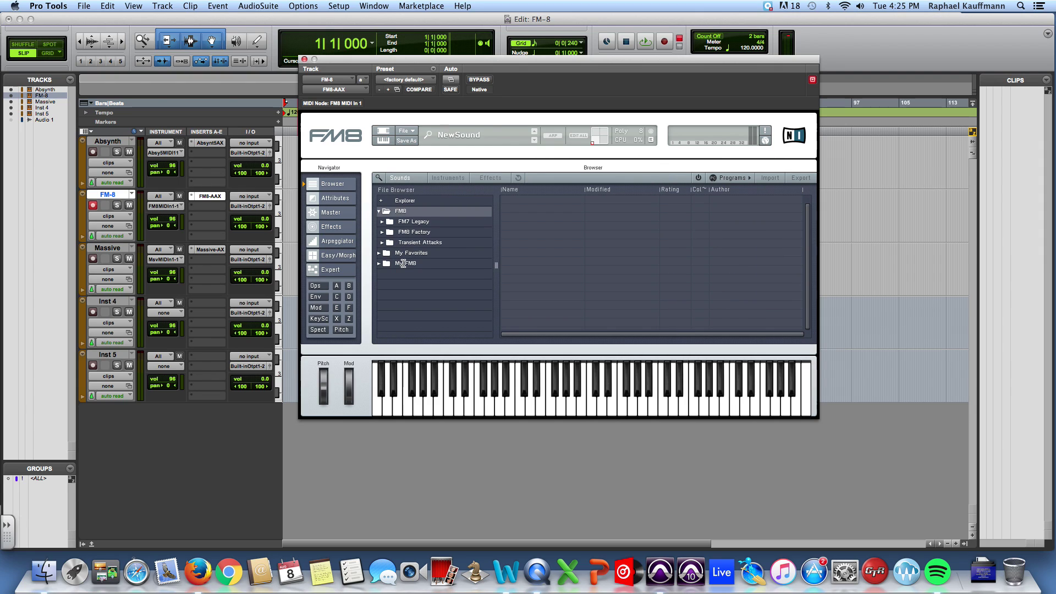
pyautogui.click(401, 179)
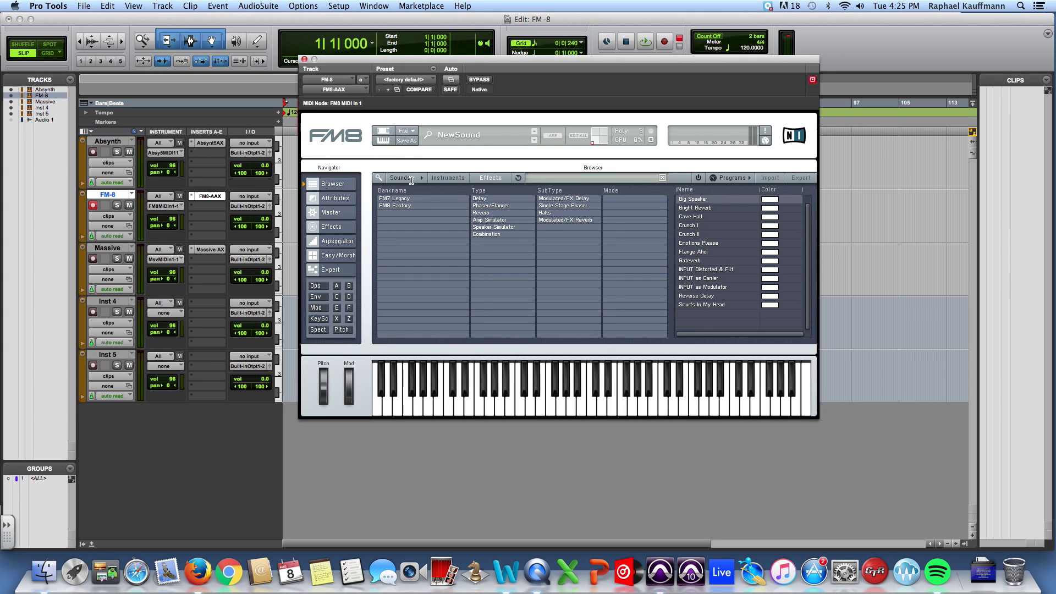
pyautogui.click(494, 179)
pyautogui.click(451, 179)
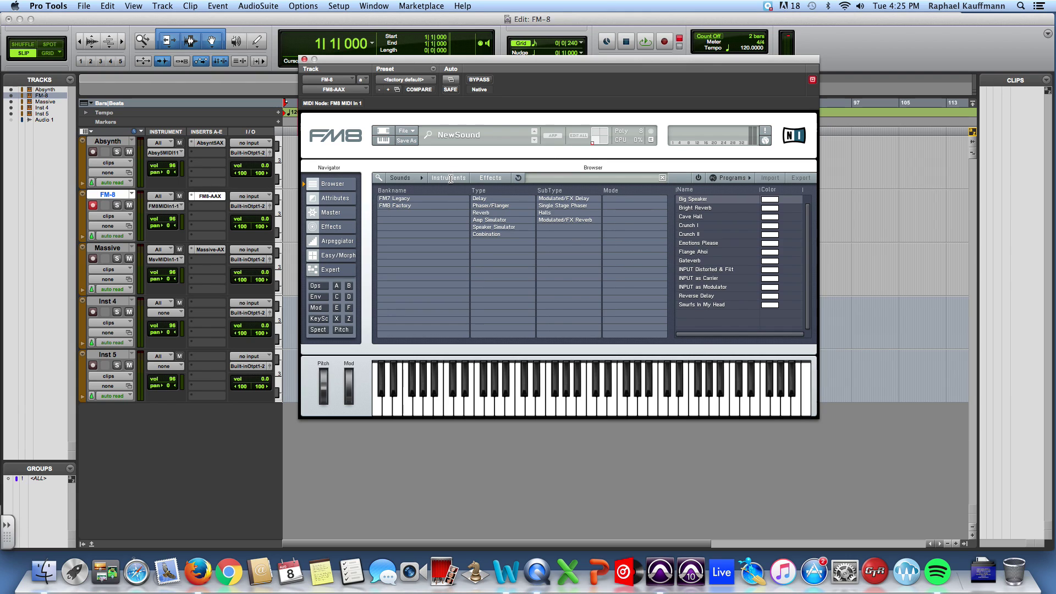